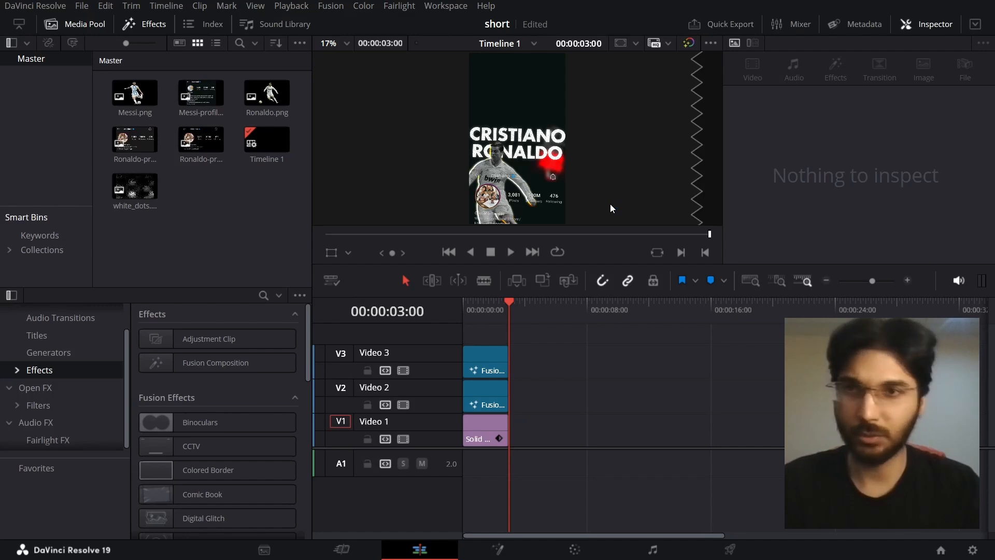
- Create a new empty timeline that does not use the project settings and has a 1080 x 1920 vertical resolution
key("Home")
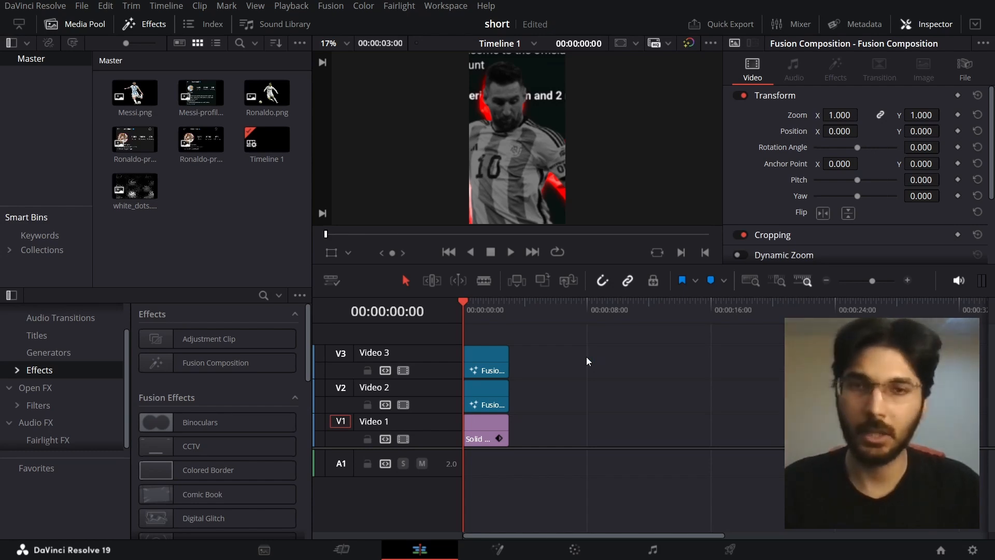
left_click(248, 191)
right_click(248, 191)
mouse_move(296, 199)
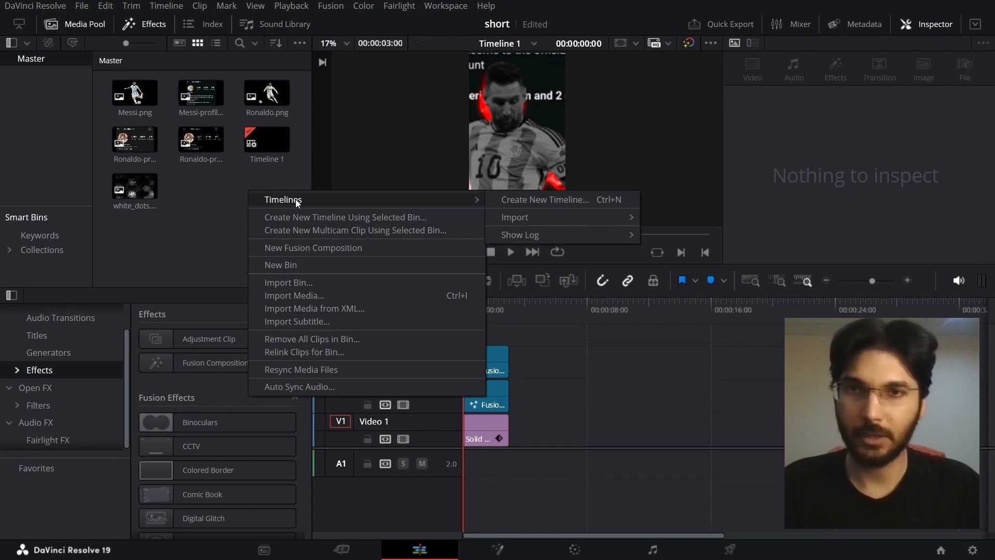
left_click(576, 201)
left_click(395, 338)
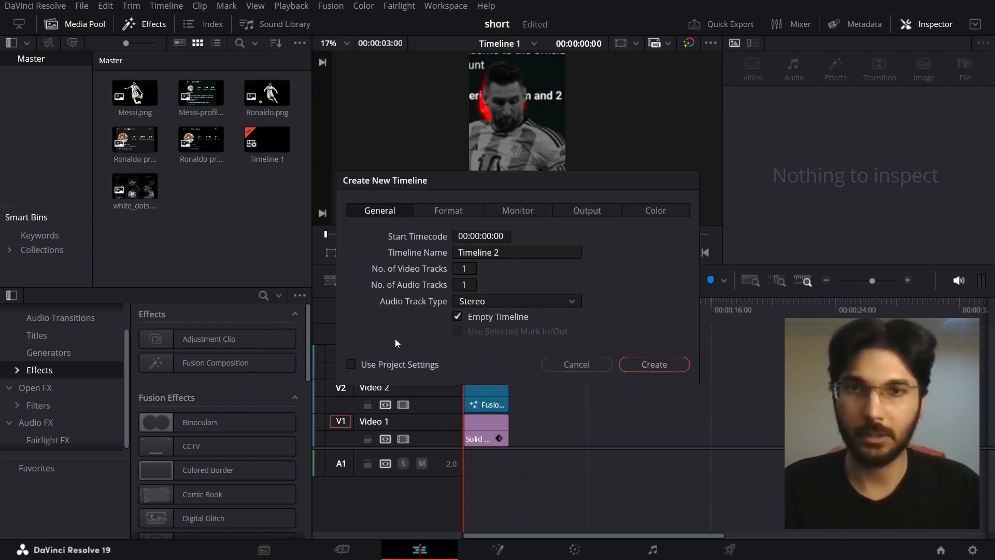
left_click(456, 210)
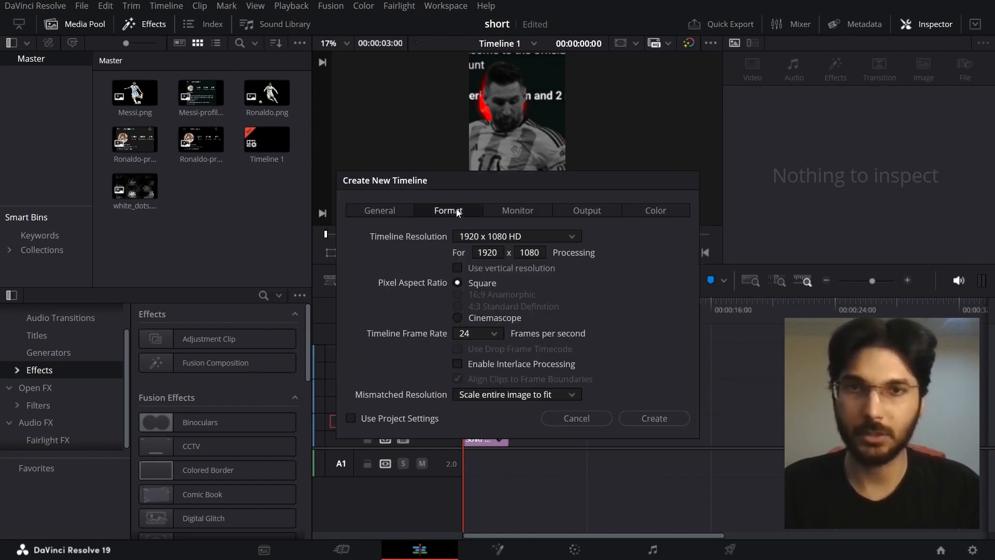
left_click(499, 269)
left_click(651, 416)
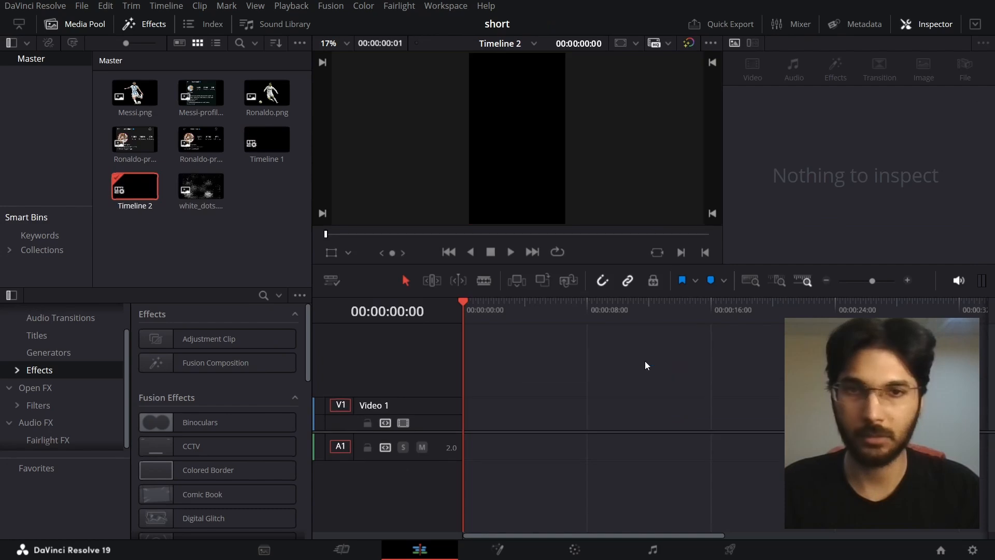
- Add a Fusion Composition at the start of track Video 1 and set its duration to 3 seconds
left_click_drag(216, 362, 490, 429)
right_click(490, 428)
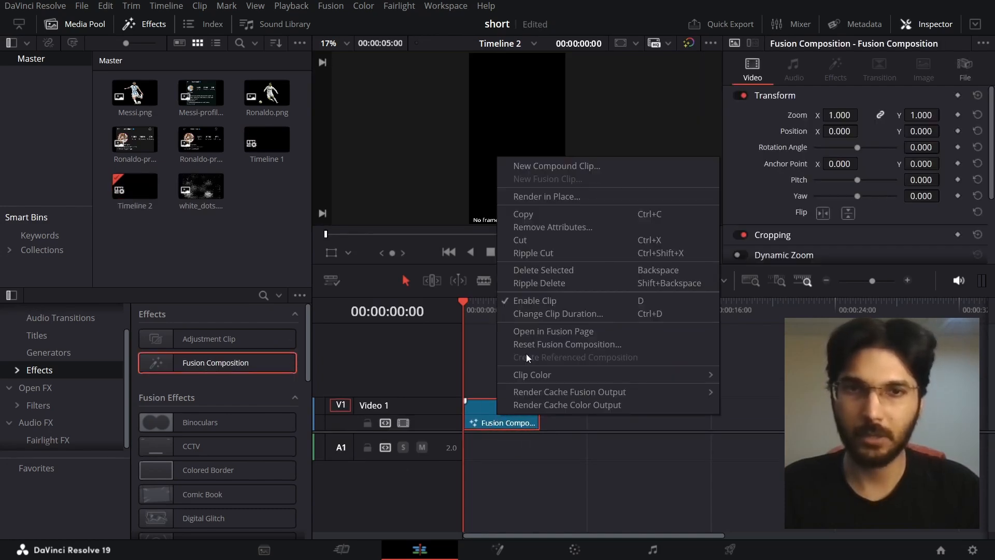
left_click(556, 314)
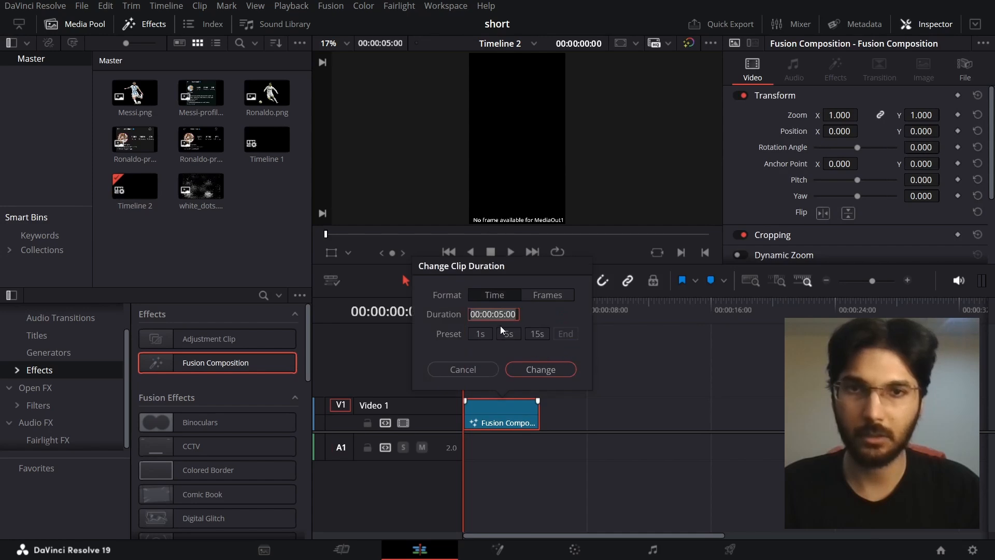
left_click(509, 315)
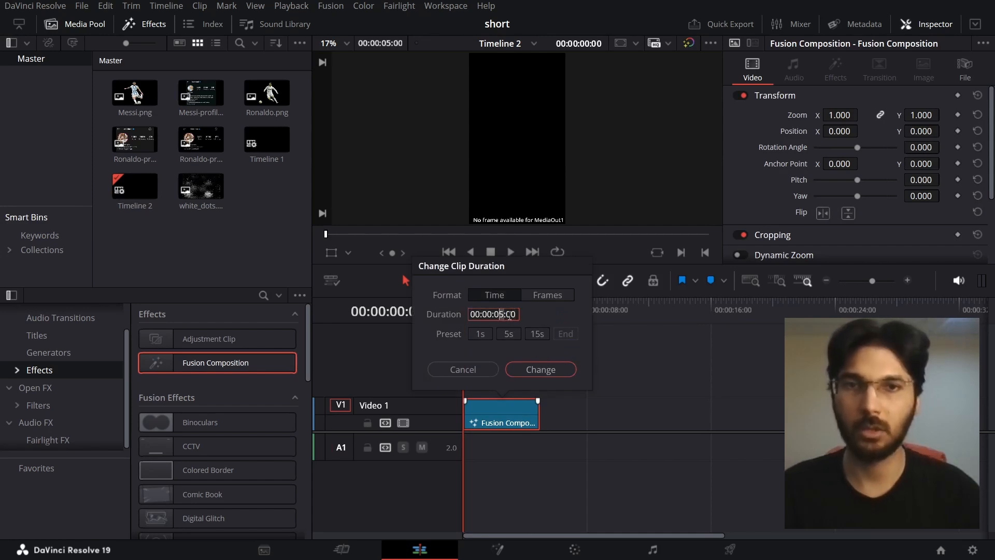
type("3")
key("Return")
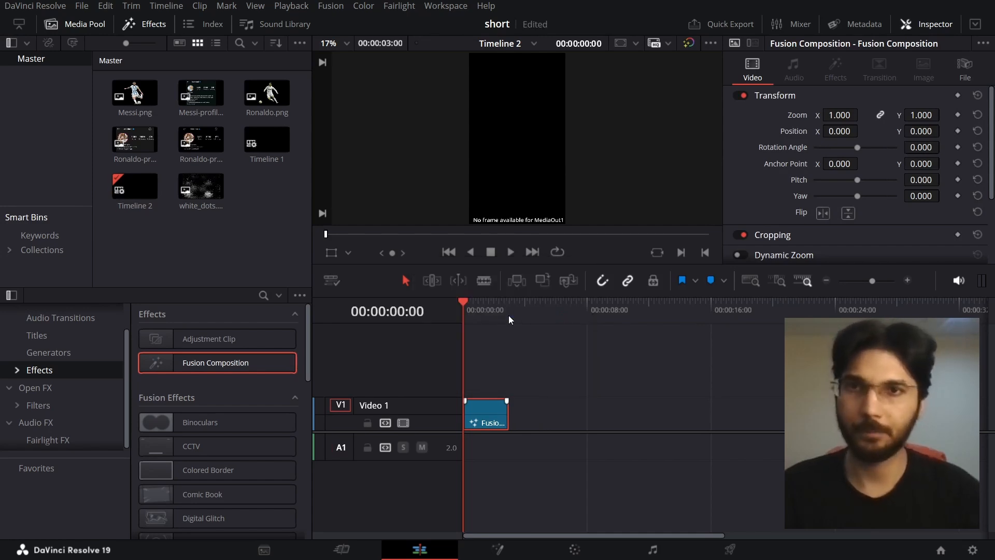
- Open the composition clip in the Fusion page and add a Background node feeding MediaOut1
right_click(487, 405)
left_click(539, 325)
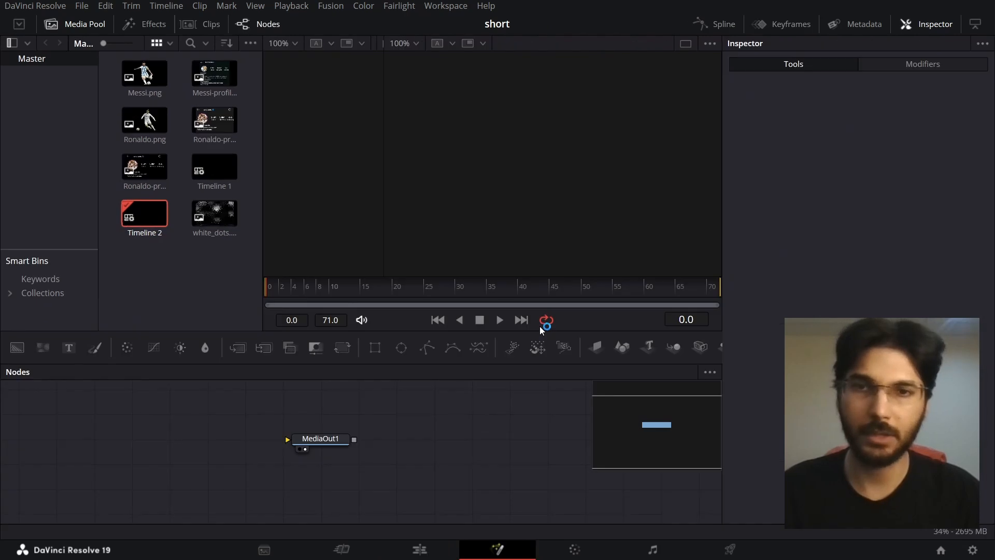
left_click_drag(46, 357, 529, 440)
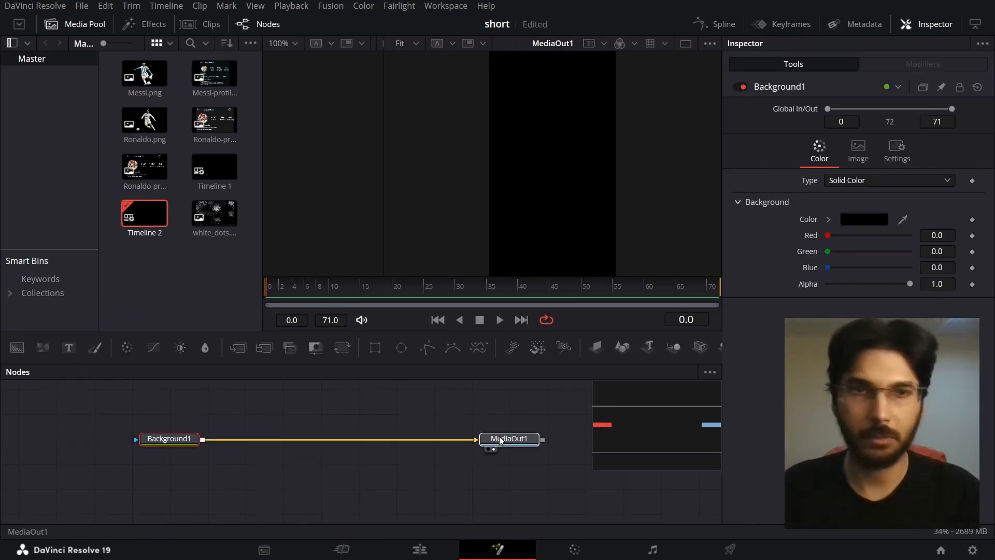
- Insert a MultiMerge node between Background1 and MediaOut1 and place it midway between them
left_click(175, 449)
left_click_drag(331, 464, 316, 498)
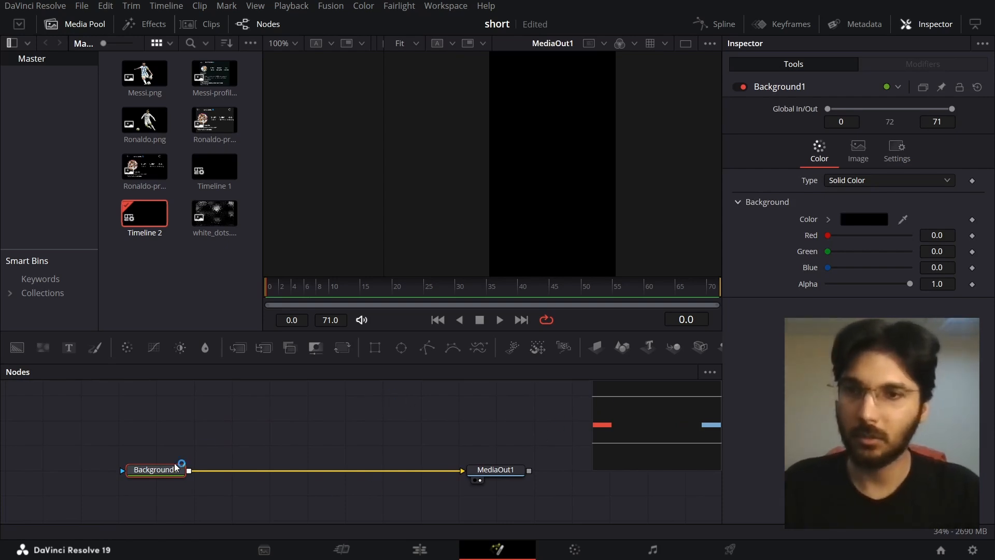
left_click(264, 352)
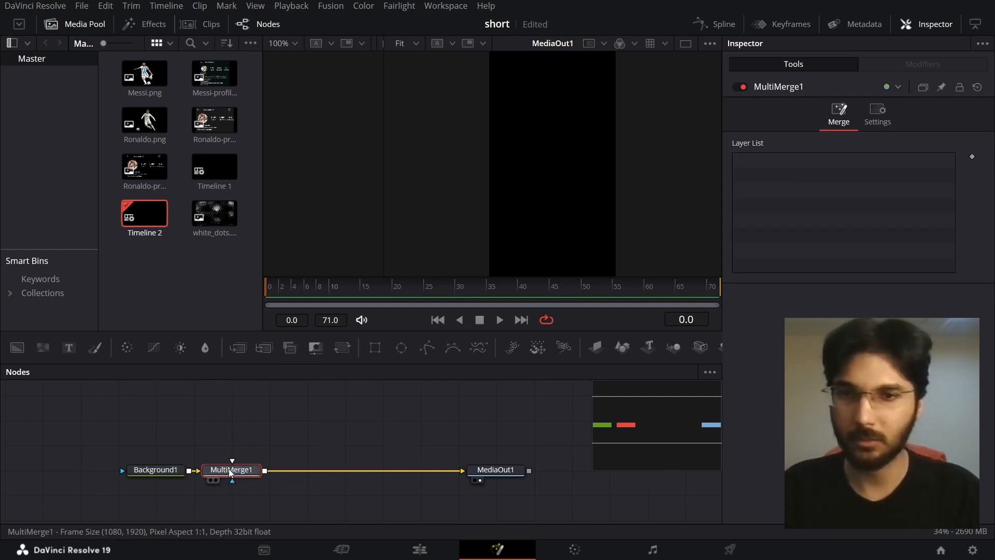
left_click_drag(241, 470, 354, 472)
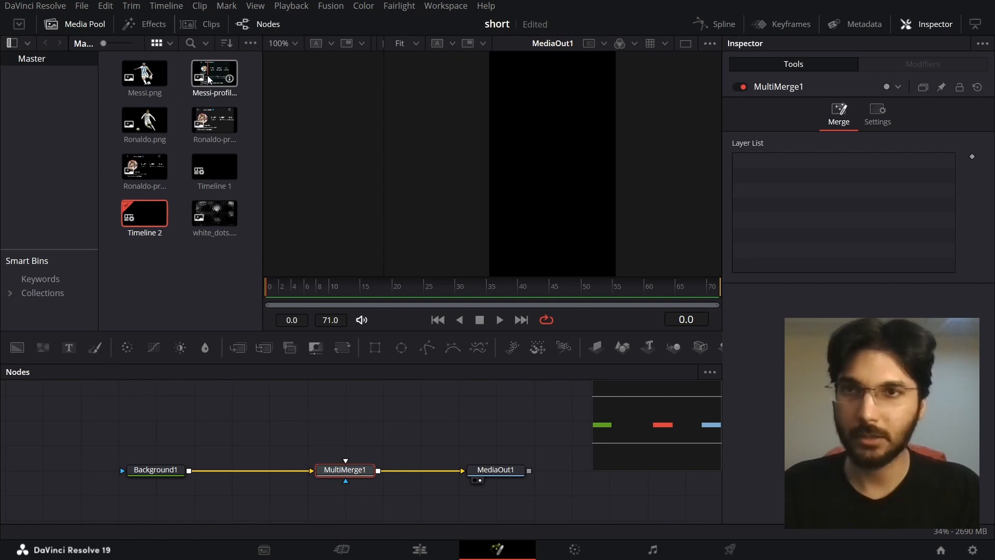
- Add Messi-profile.png to the node graph, chain a ColorCorrector and a Transform below it, and connect the chain to MultiMerge1
left_click_drag(214, 78, 233, 397)
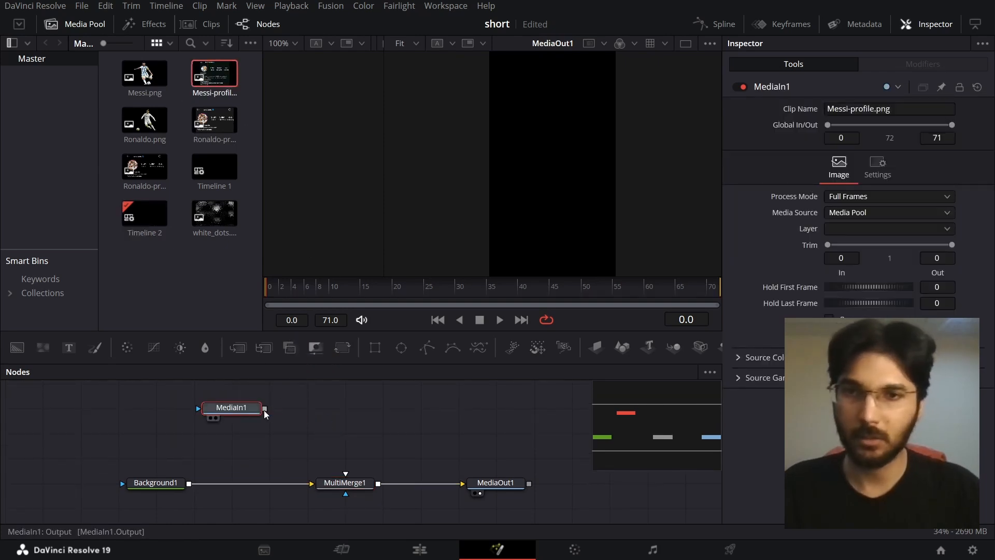
left_click(127, 348)
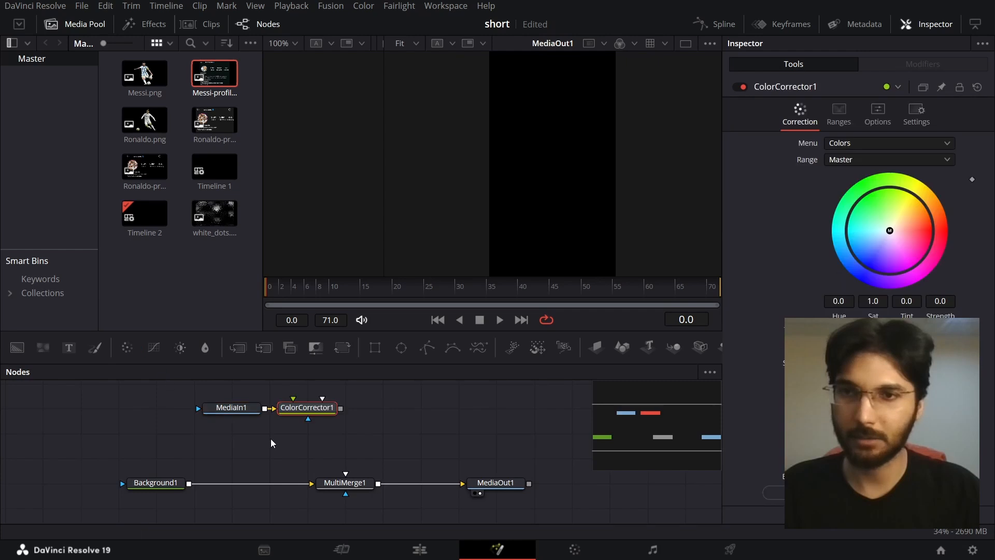
left_click_drag(307, 409, 231, 435)
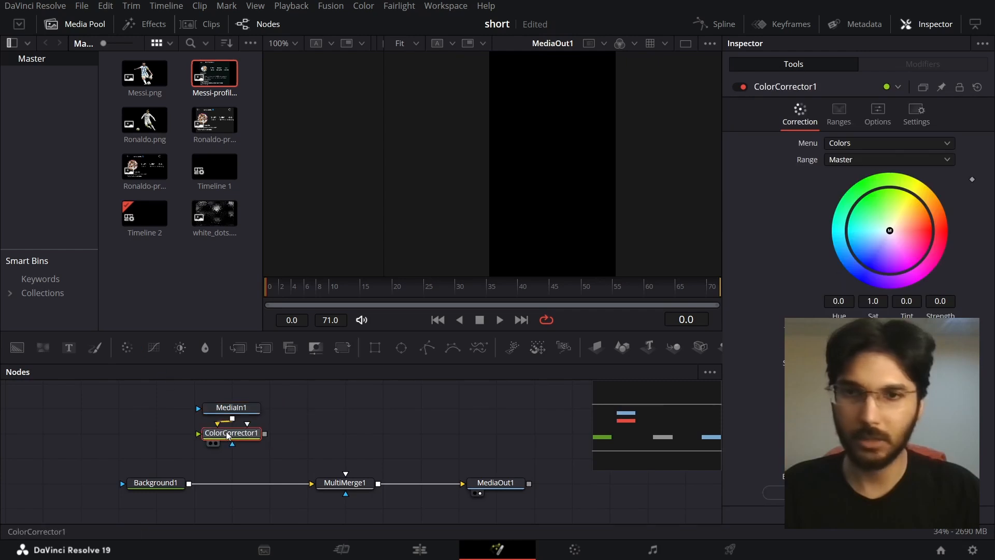
left_click(343, 348)
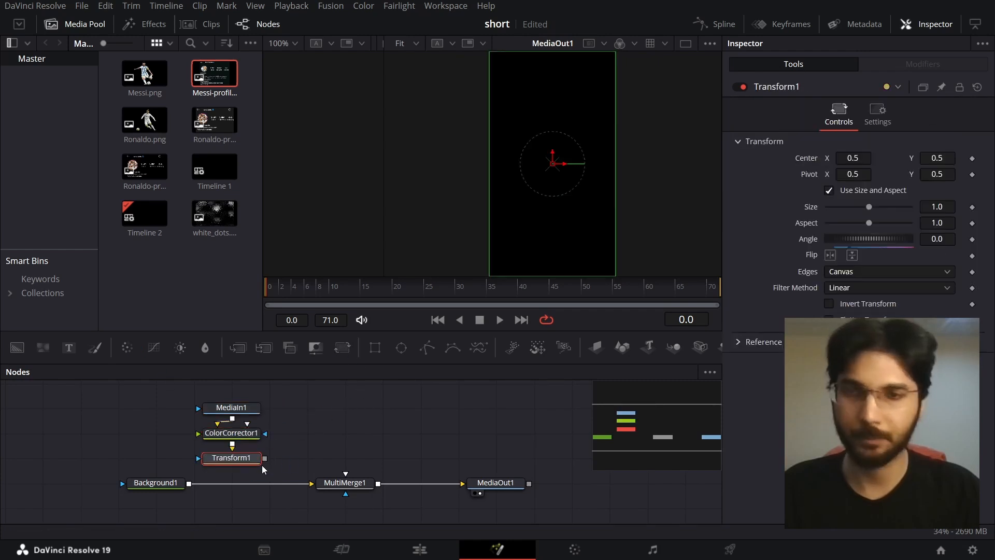
left_click_drag(265, 458, 345, 483)
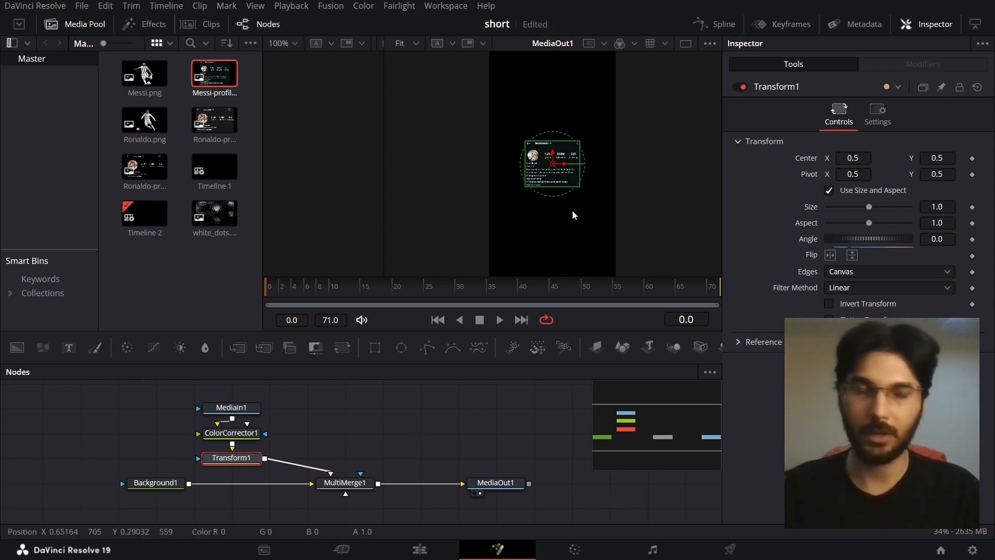
- Move the Messi profile image up in the frame with Transform1, to a center Y of about 1.16
scroll(561, 170, "up", 4)
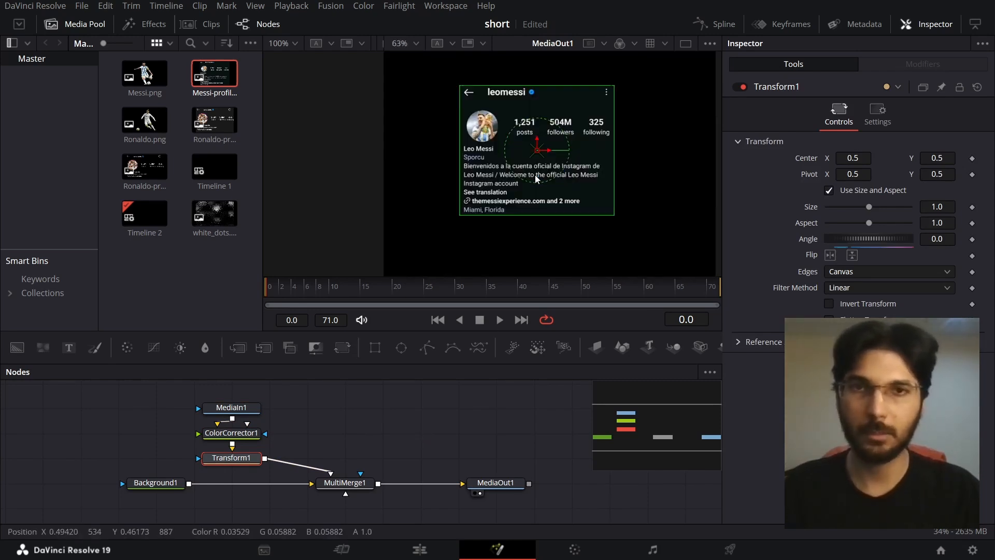
left_click_drag(537, 178, 550, 206)
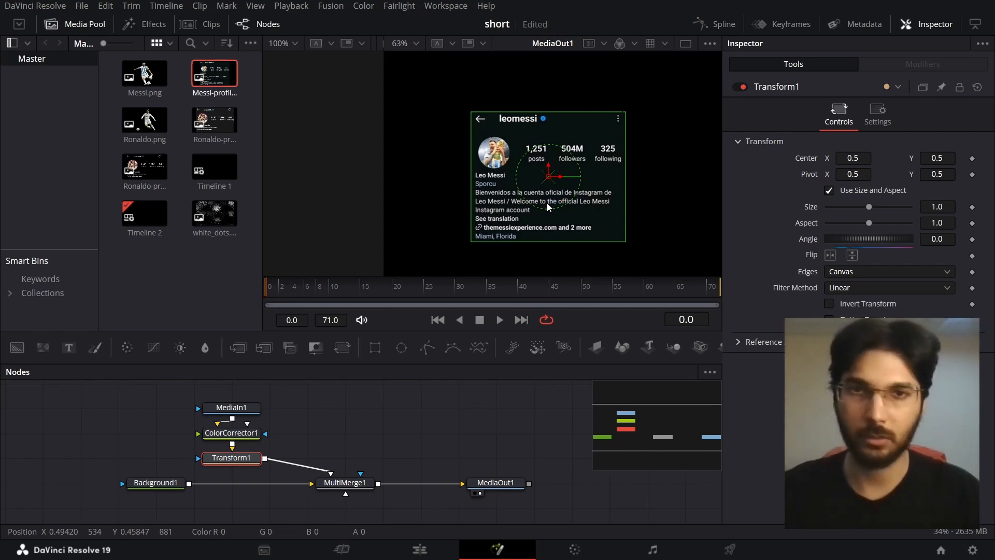
scroll(556, 166, "down", 3)
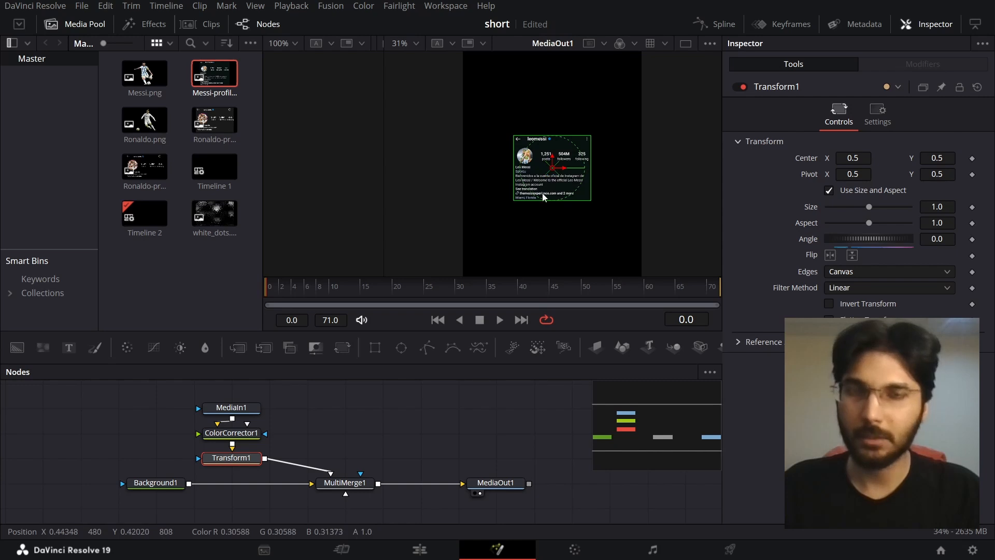
scroll(542, 193, "down", 2)
scroll(552, 196, "down", 2)
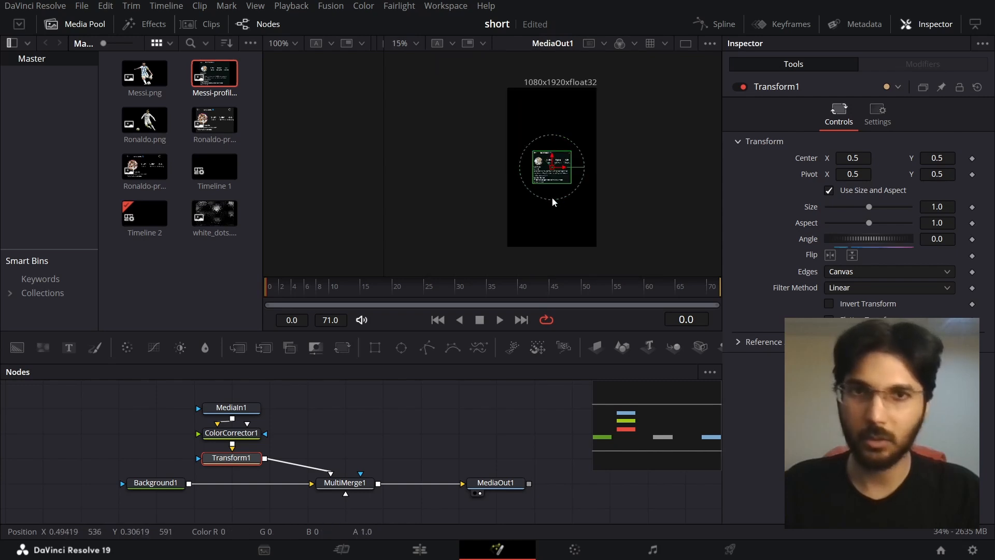
left_click_drag(552, 188, 556, 169)
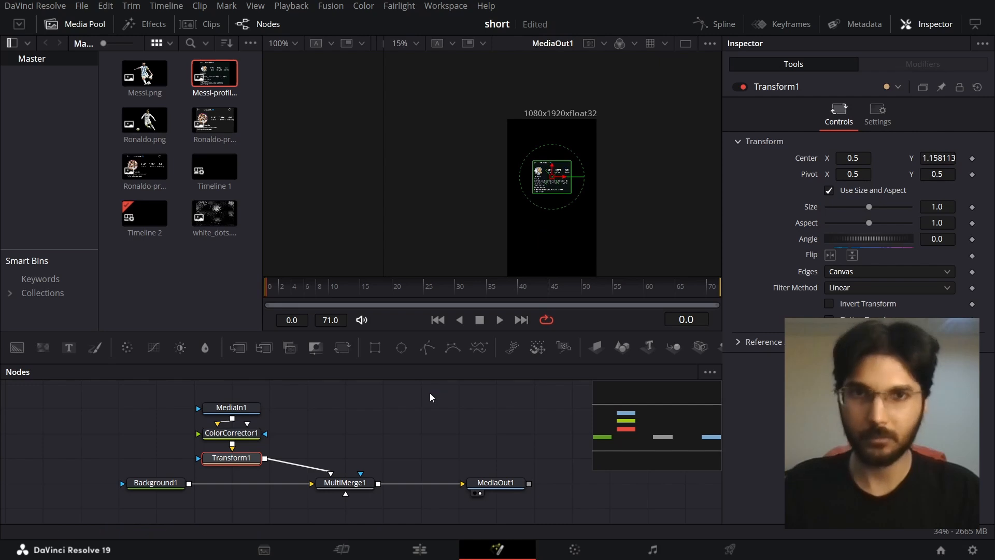
left_click(432, 412)
scroll(544, 213, "down", 2)
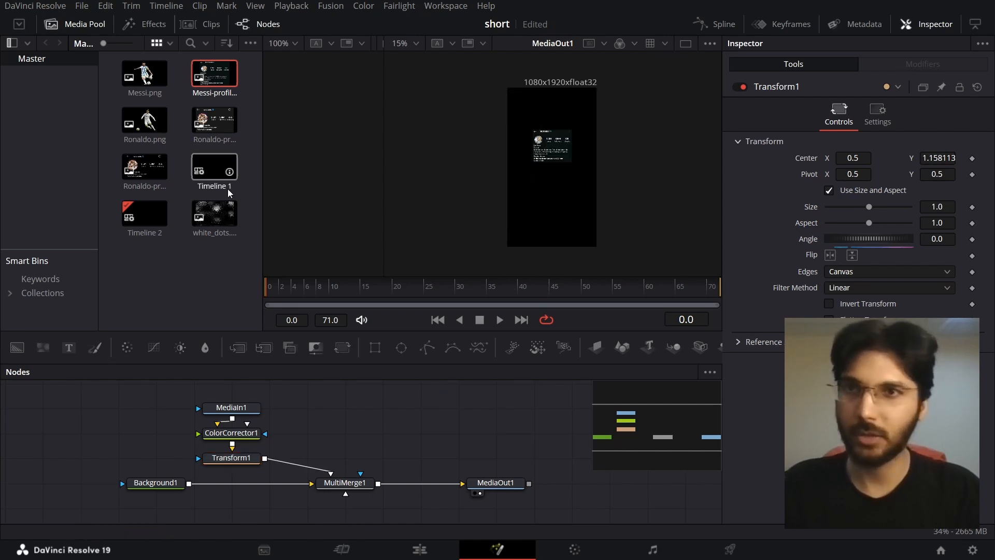
- Add Messi.png to the node graph, chain a ColorCorrector and a Transform to it, and connect the chain to MultiMerge1
left_click_drag(149, 82, 346, 414)
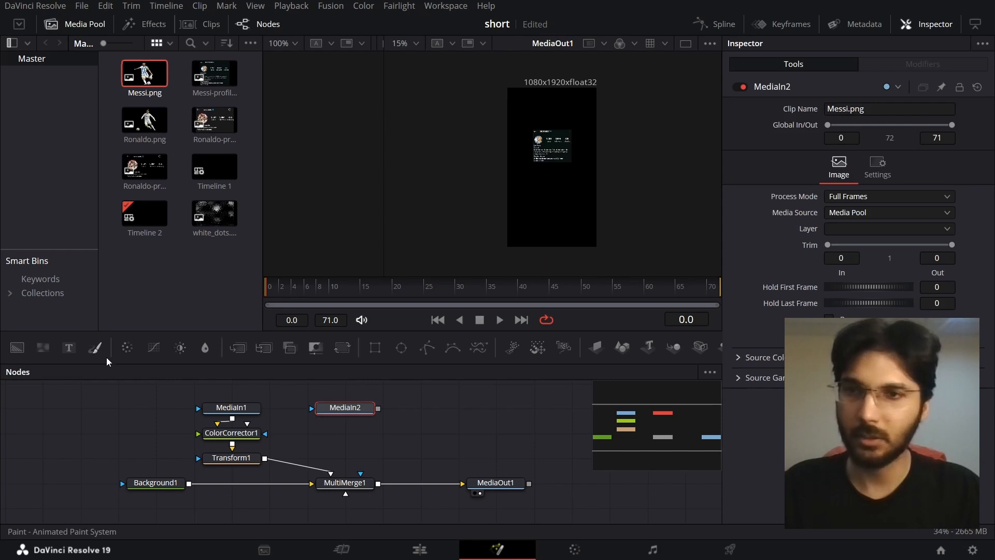
left_click(127, 348)
left_click_drag(415, 408, 340, 434)
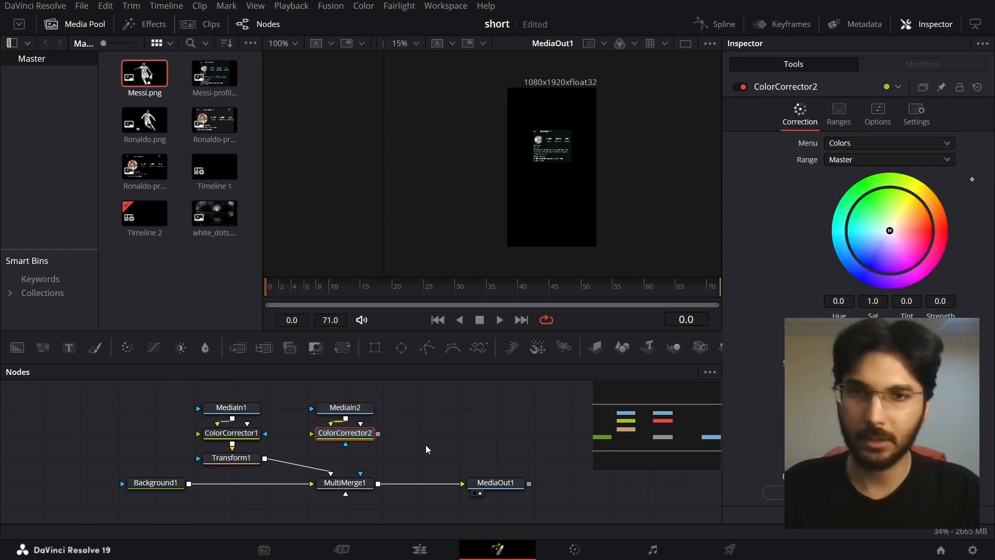
left_click(342, 350)
left_click_drag(415, 400, 356, 489)
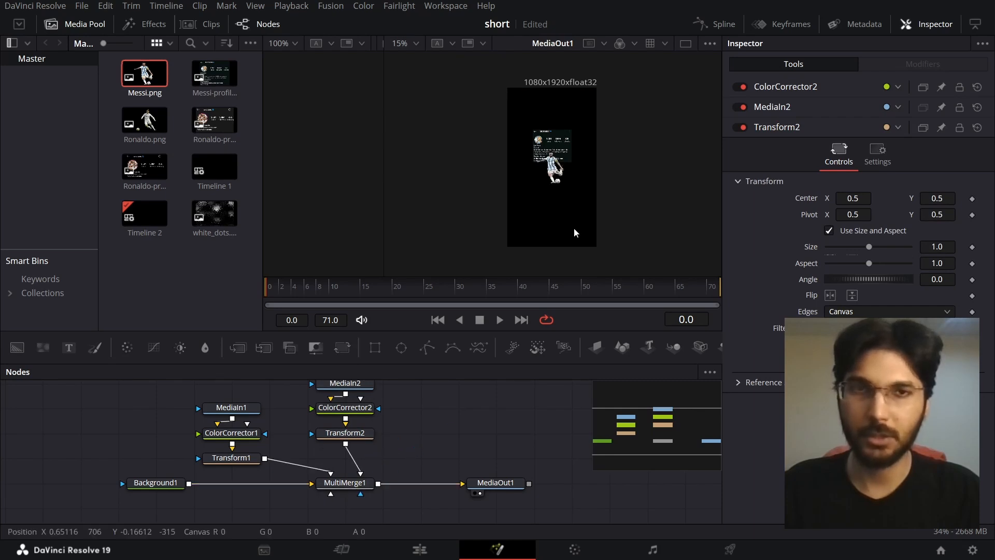
- Set the size of the Messi cutout to 1.5 in Transform2 and move it down to a center Y of about 0.18
left_click(357, 435)
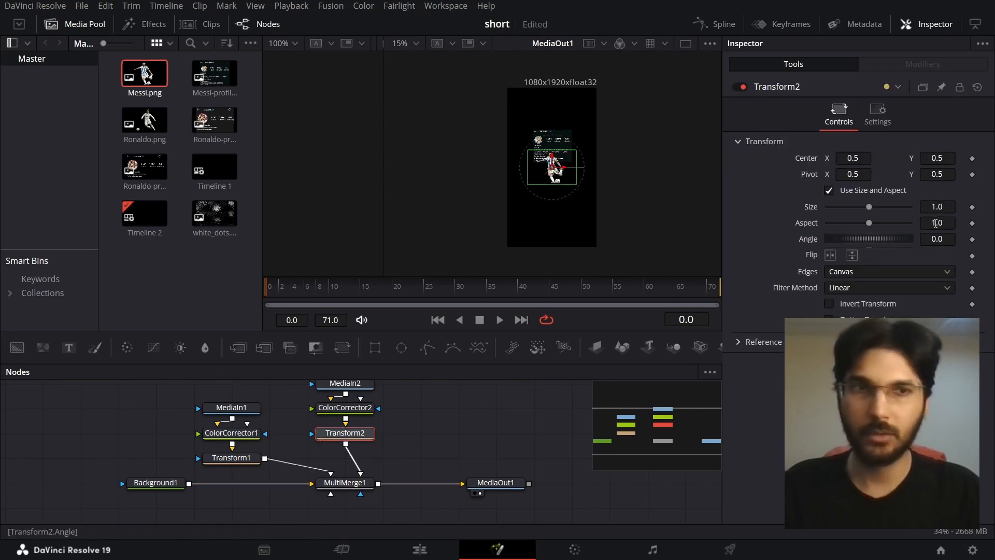
left_click(950, 207)
type("1.5")
key("Tab")
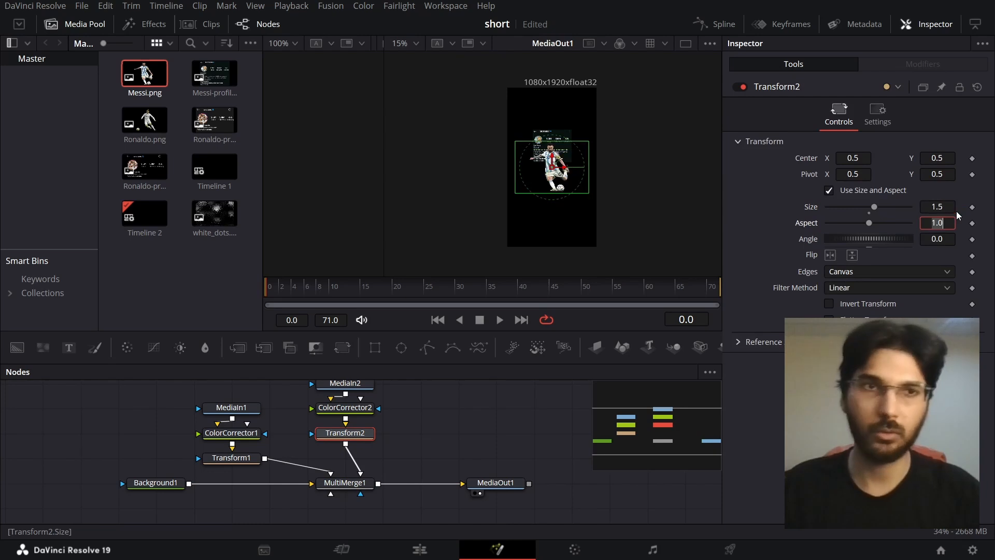
scroll(549, 160, "up", 2)
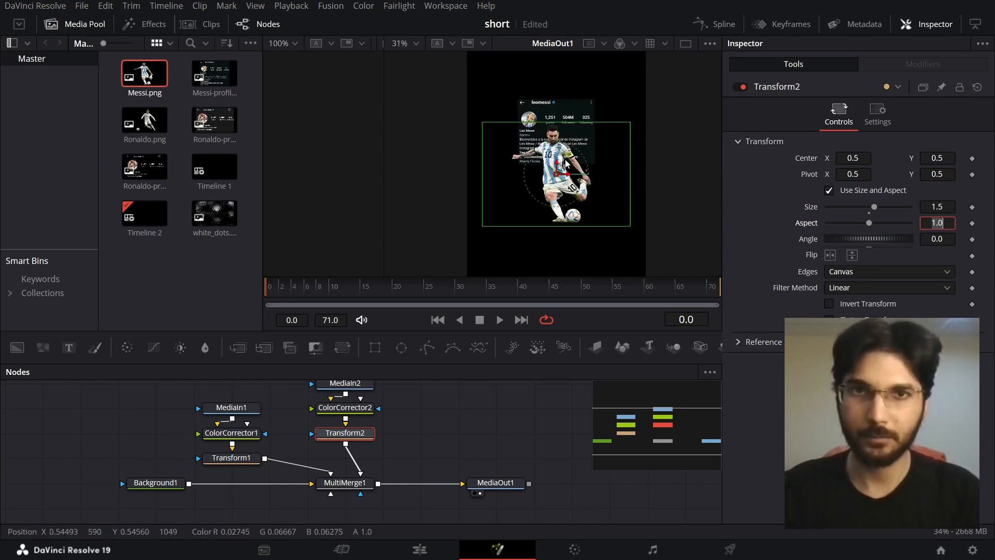
left_click_drag(559, 162, 554, 194)
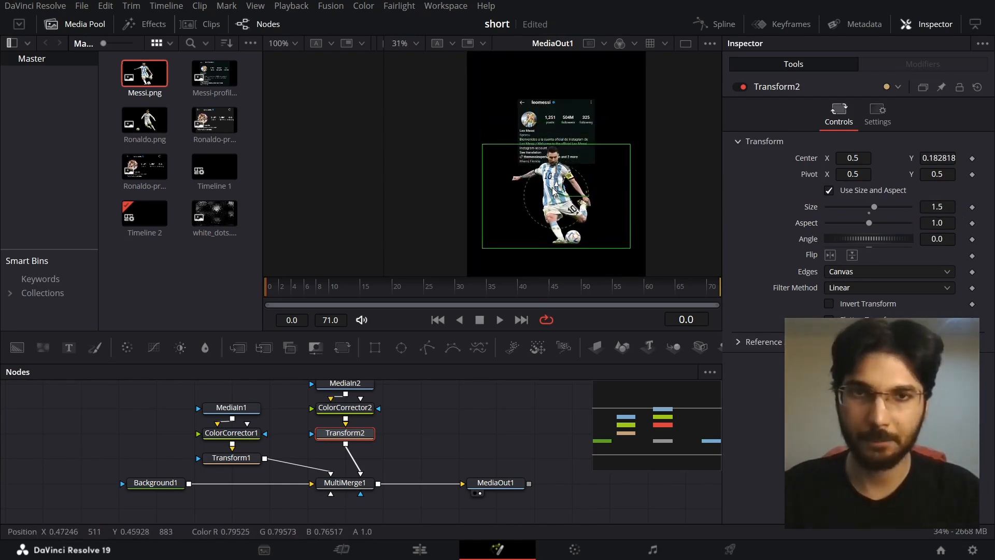
left_click(452, 412)
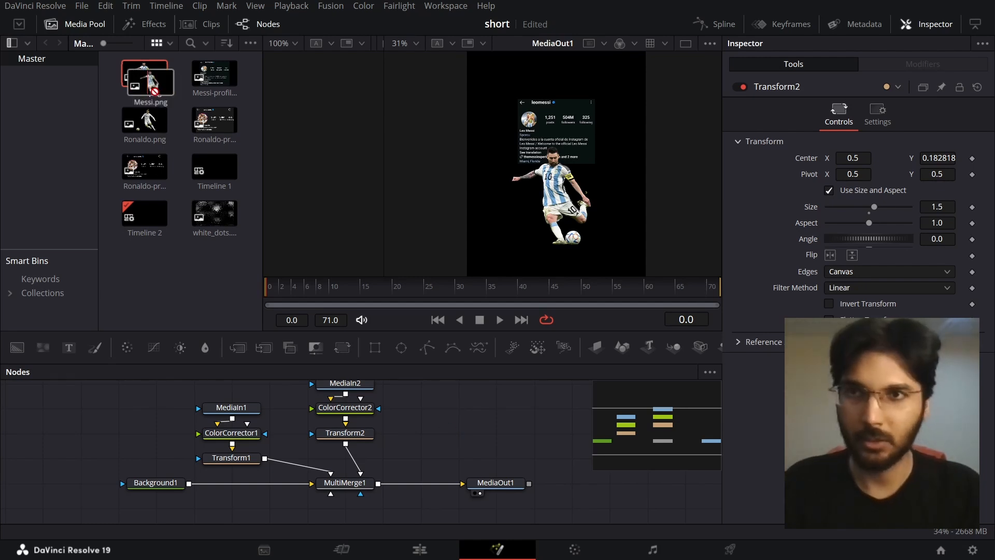
- Add a second Messi.png to the node graph and chain a ColorCorrector and a Transform to it
left_click_drag(144, 76, 424, 396)
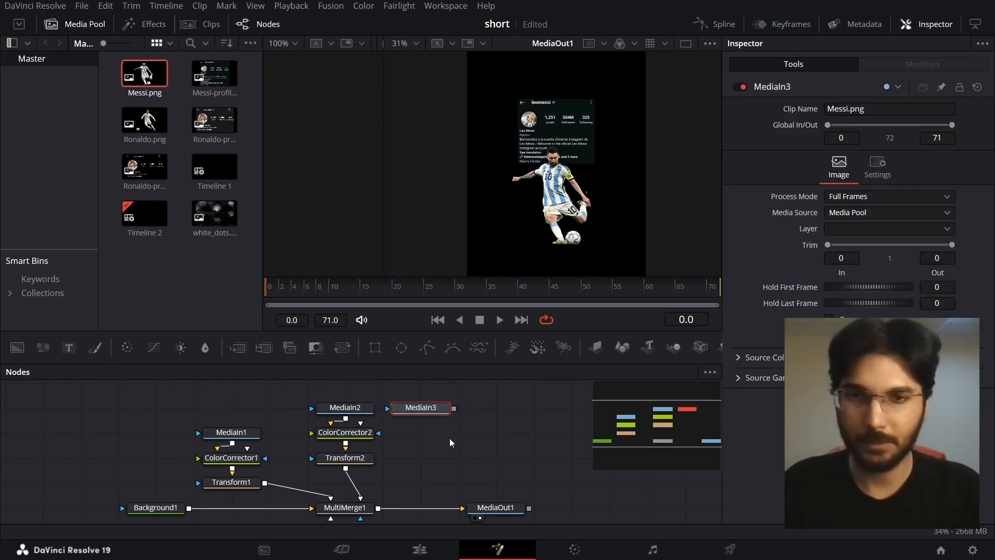
left_click(127, 346)
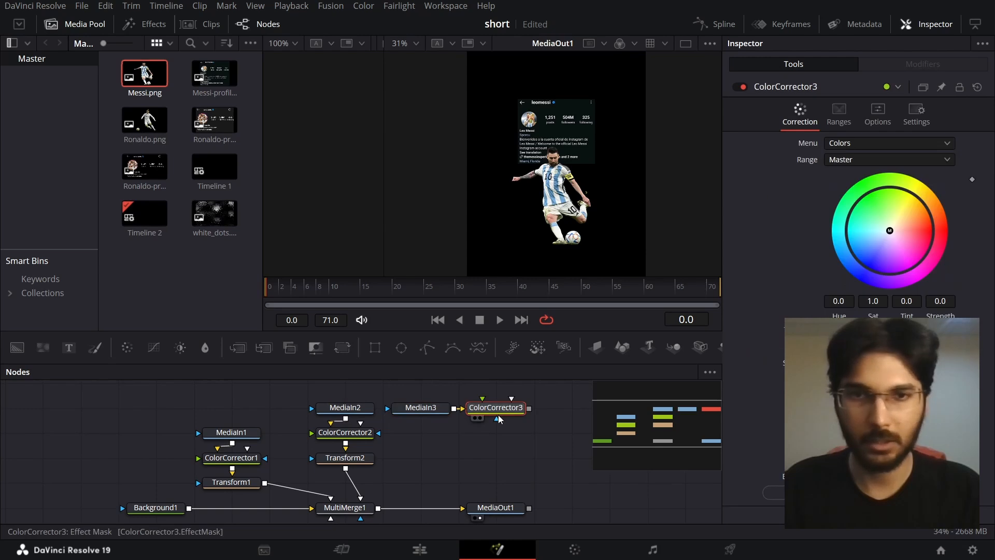
left_click(343, 347)
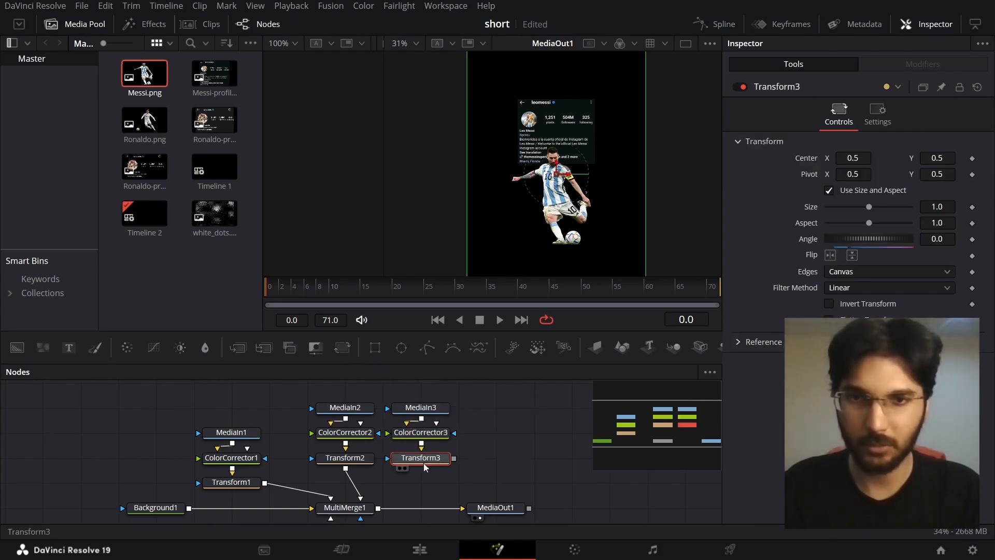
- Copy Transform2's settings onto Transform3 and connect Transform3 to MultiMerge1
left_click(356, 462)
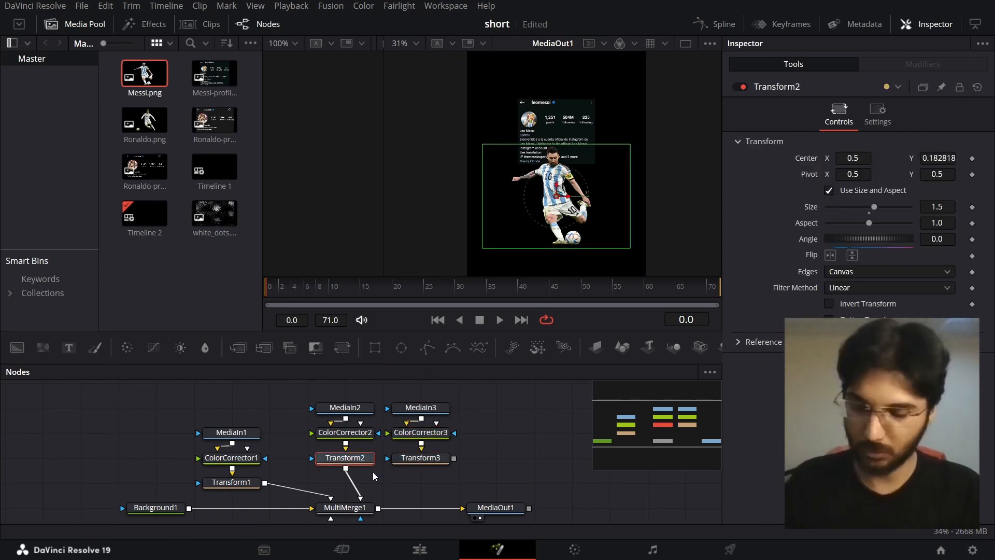
right_click(425, 460)
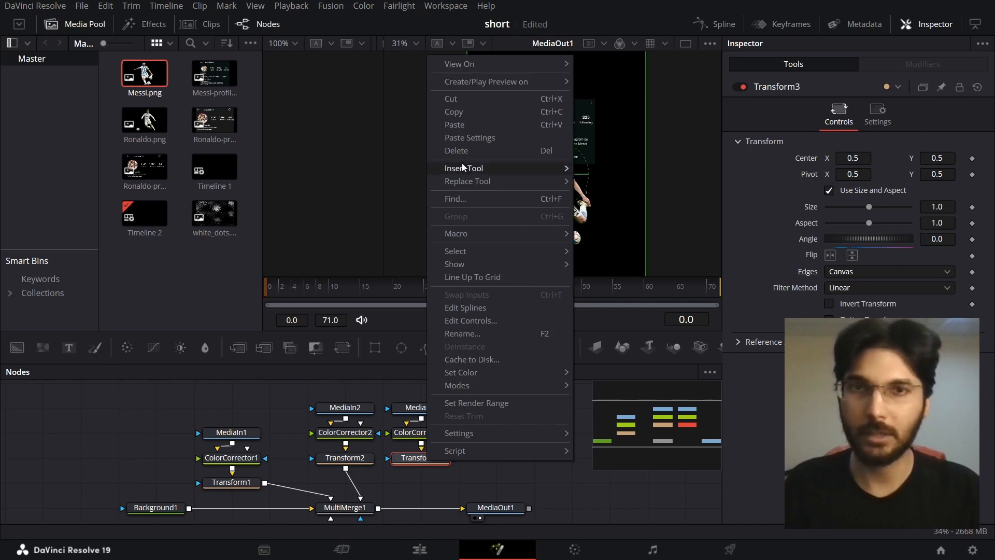
left_click(469, 137)
left_click_drag(454, 459, 345, 506)
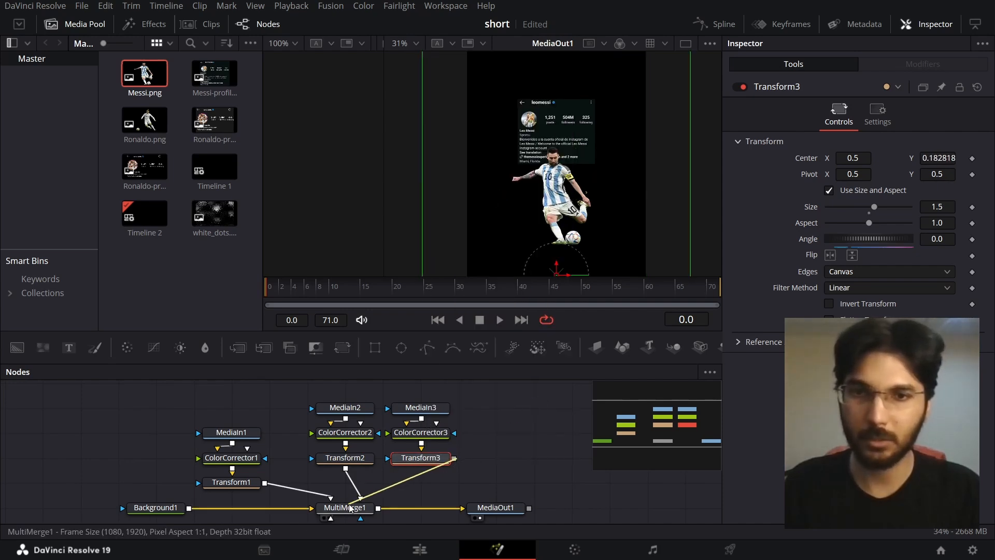
- Offset the rear Messi cutout slightly from the front one with Transform2, to a center of about X 0.484, Y 0.155
left_click(352, 459)
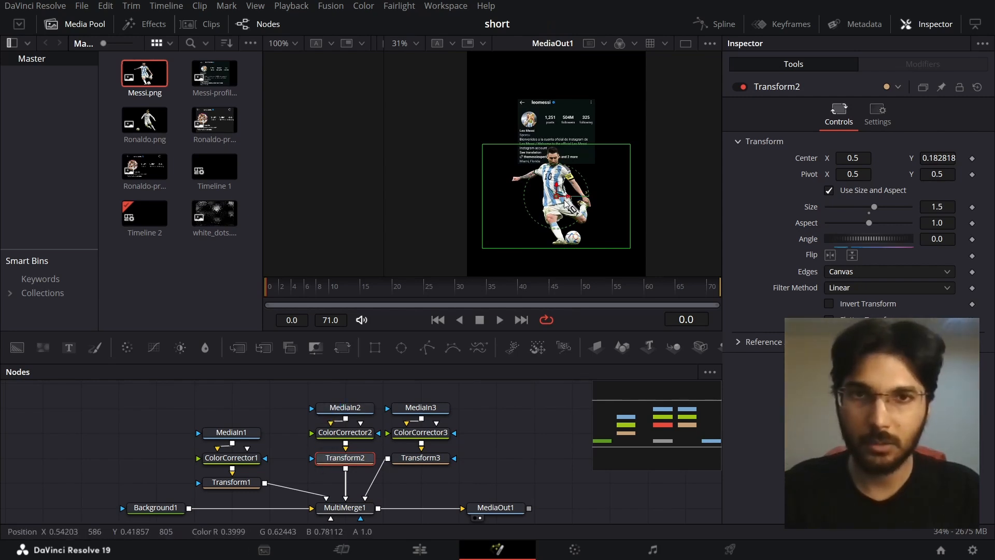
left_click_drag(566, 201, 578, 201)
scroll(528, 185, "up", 2)
scroll(528, 185, "up", 1)
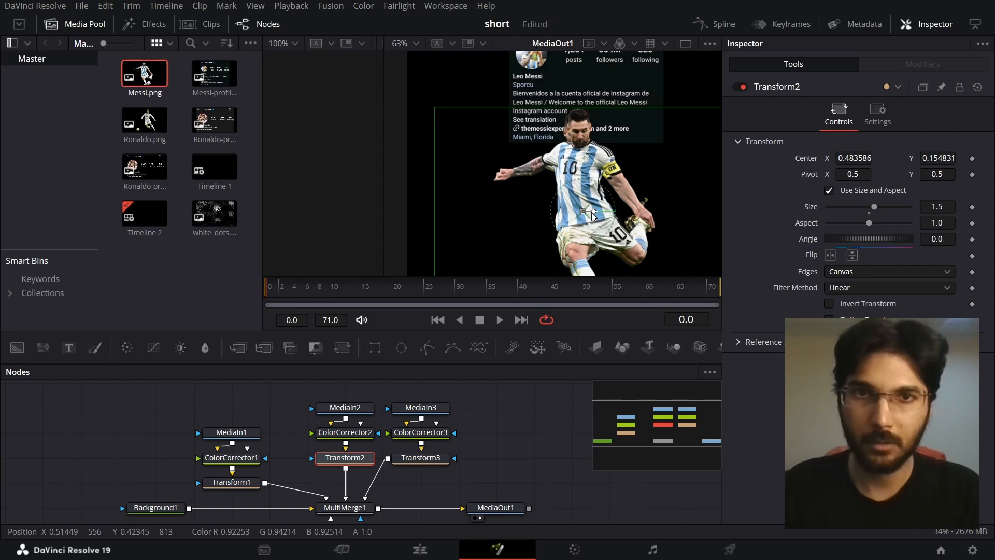
- Tint the rear Messi cutout red at strength 1.0 in ColorCorrector2 and reduce its gain to 0.66
left_click(360, 434)
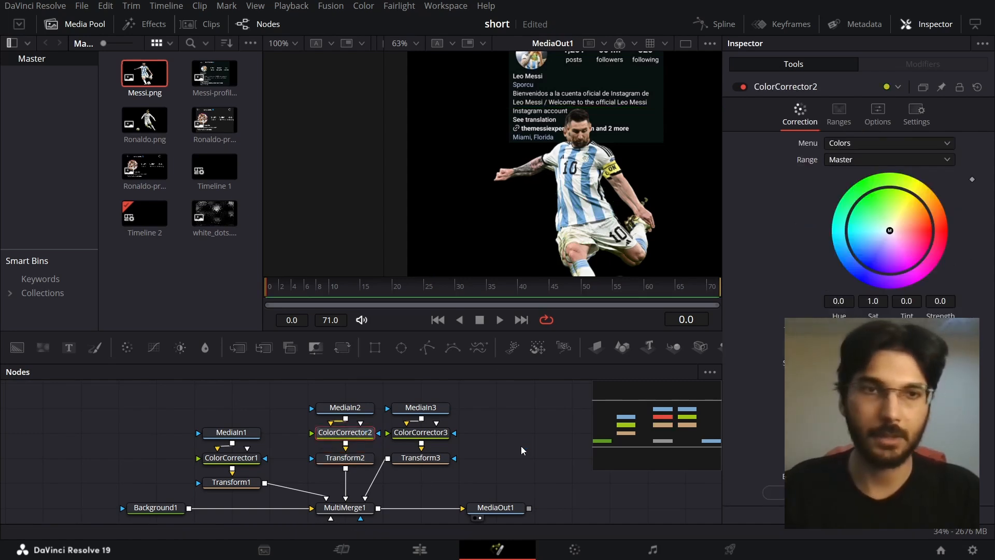
mouse_move(871, 366)
left_mouse_down()
mouse_move(802, 370)
mouse_move(861, 376)
left_mouse_up()
left_click_drag(890, 231, 938, 230)
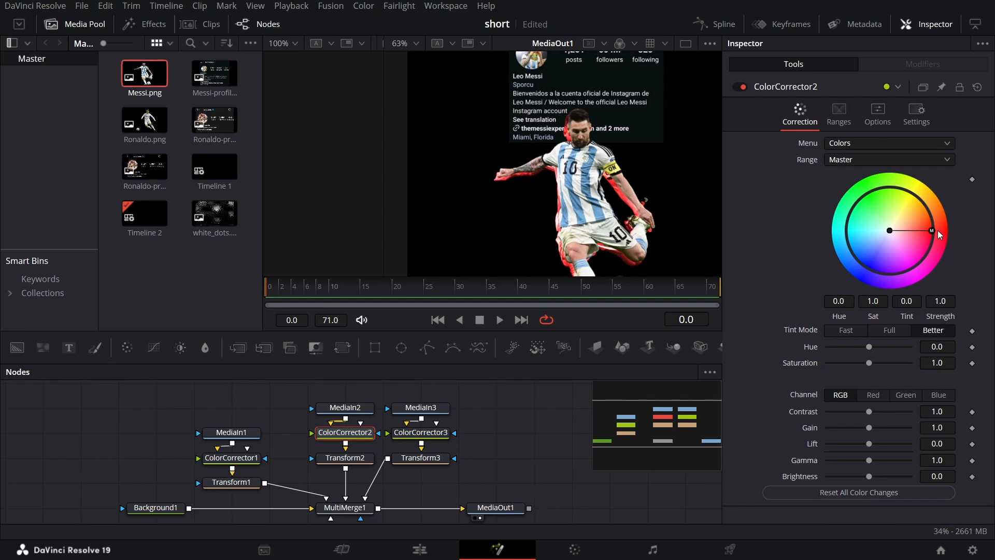
scroll(550, 192, "up", 5)
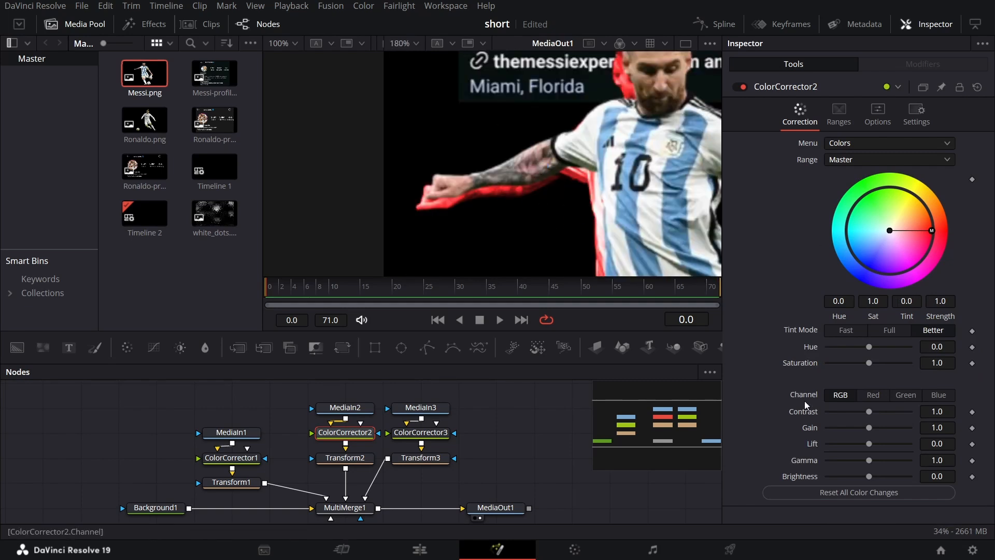
mouse_move(871, 430)
left_mouse_down()
mouse_move(836, 432)
mouse_move(895, 434)
mouse_move(855, 438)
left_mouse_up()
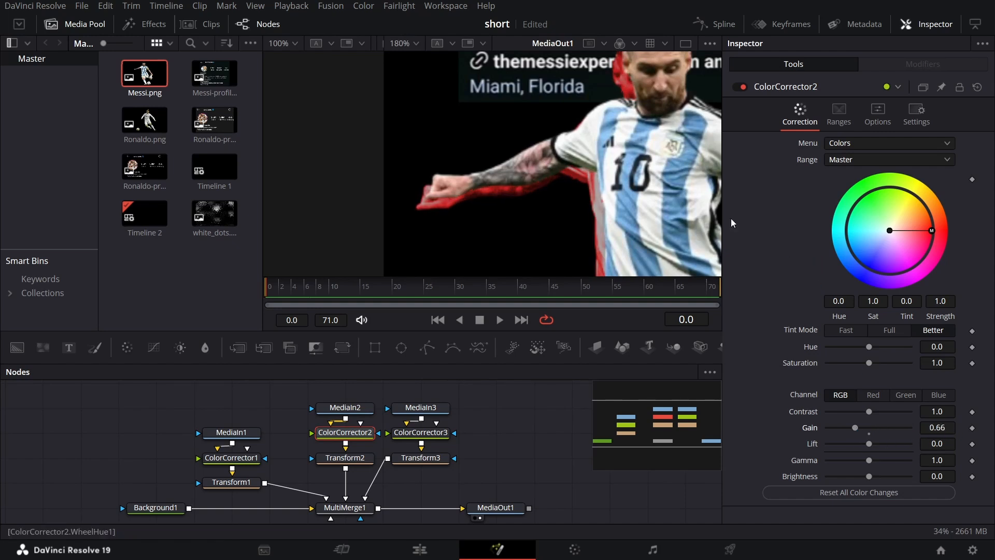
scroll(596, 162, "down", 2)
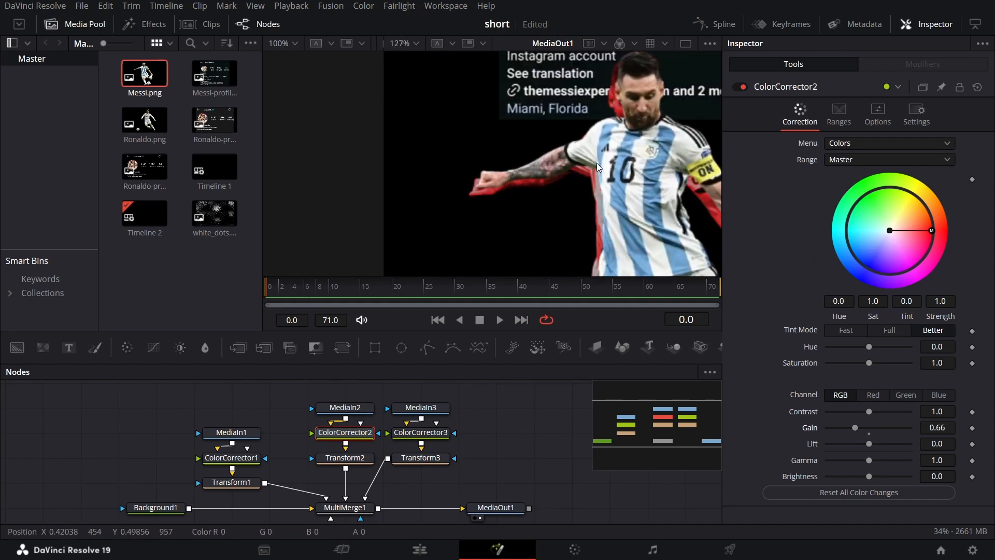
- Tighten the red cutout's offset with Transform2, to a center of about X 0.490, Y 0.164
left_click(345, 458)
mouse_move(656, 256)
left_mouse_down()
mouse_move(648, 250)
mouse_move(657, 257)
left_mouse_up()
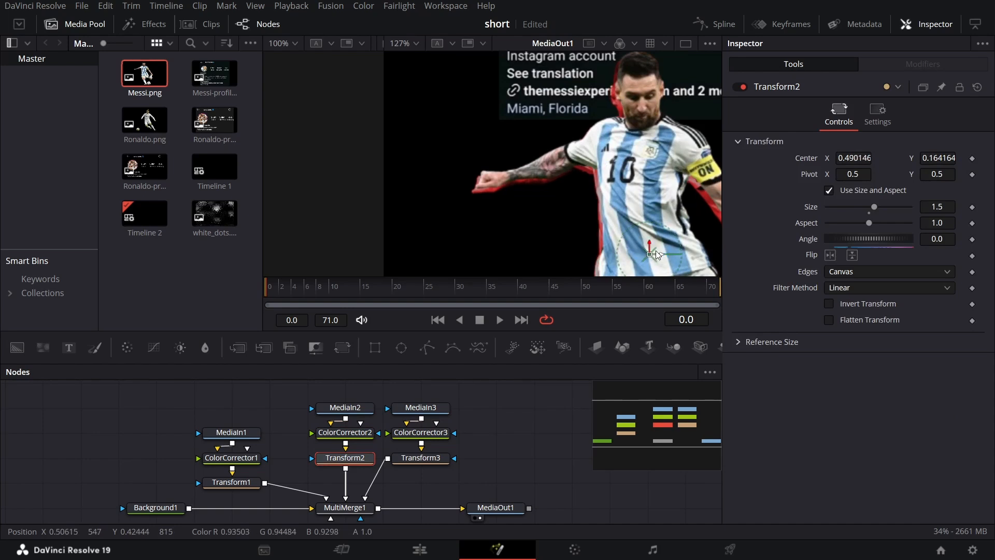
scroll(609, 114, "up", 5)
scroll(634, 119, "down", 5)
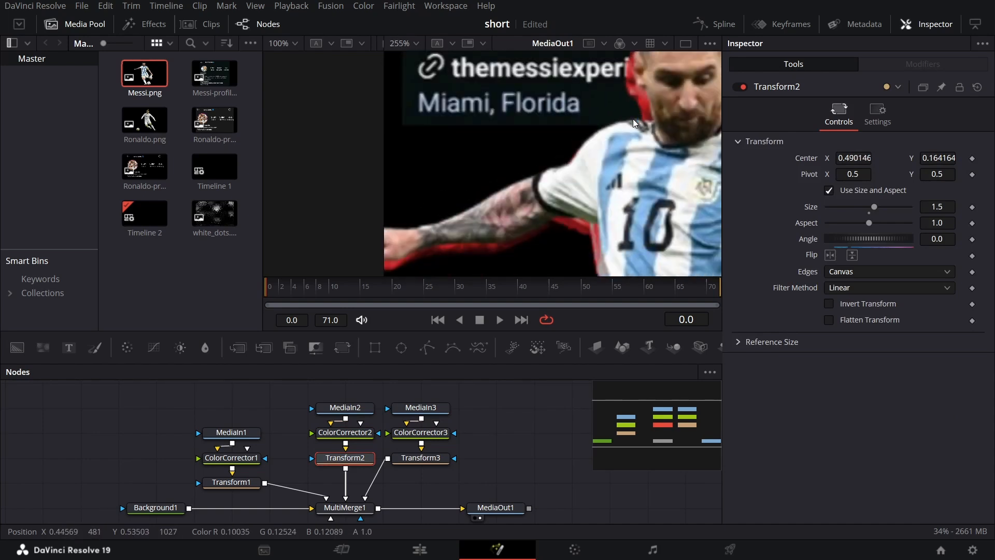
- Turn the front Messi cutout black and white by setting the saturation to 0 in ColorCorrector3
left_click(439, 433)
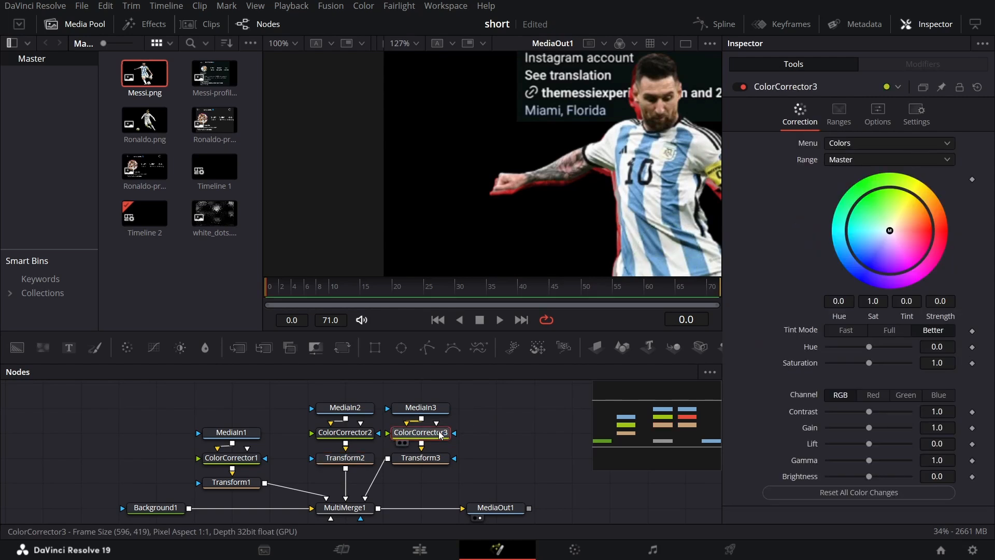
left_click_drag(867, 364, 798, 363)
scroll(627, 162, "down", 3)
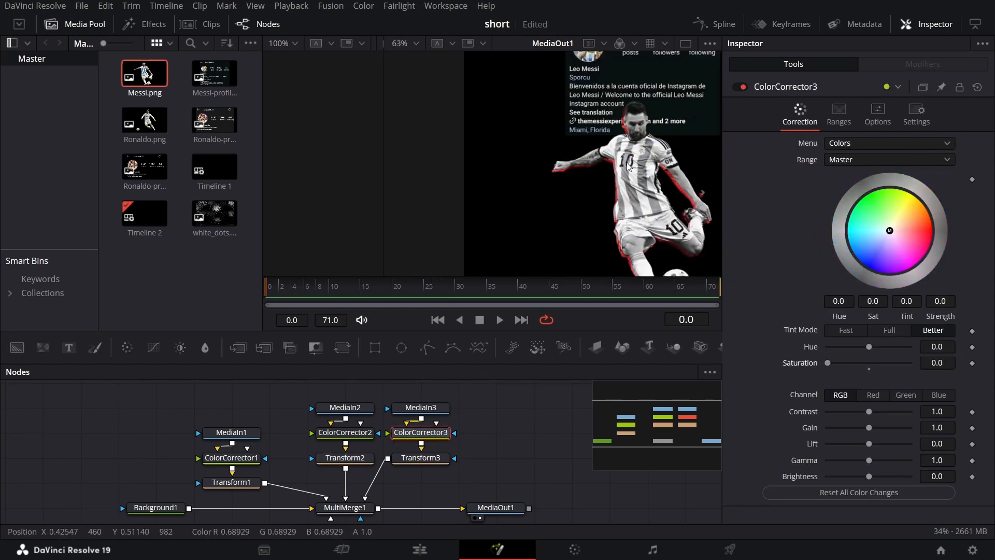
scroll(596, 199, "up", 4)
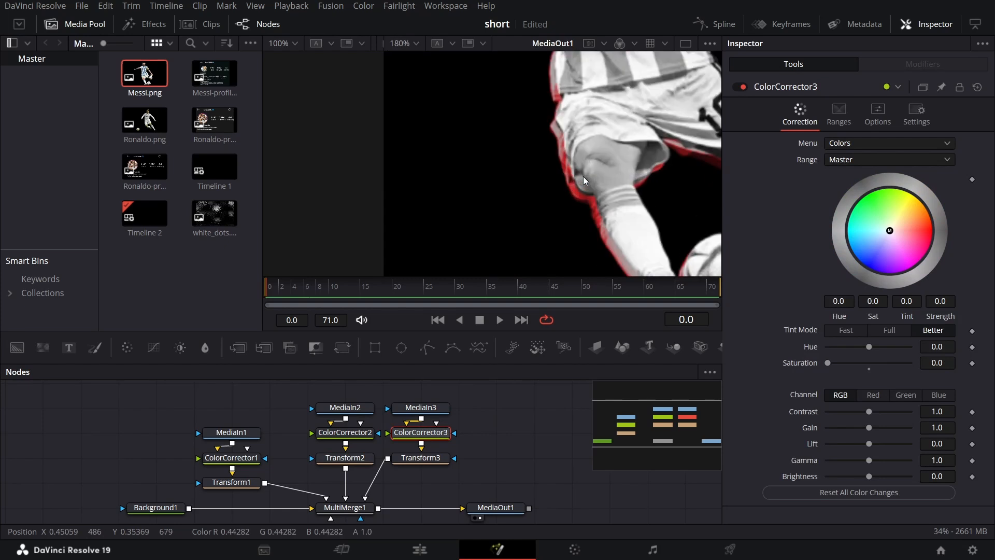
scroll(581, 171, "down", 2)
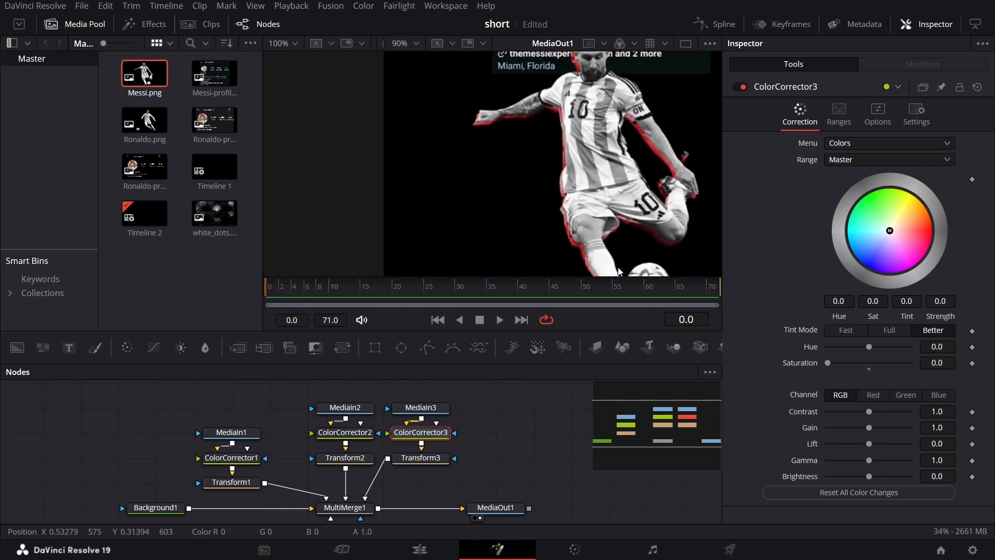
- Make room in the red cutout's chain and insert a Glow node between ColorCorrector2 and Transform2
left_click_drag(290, 395, 355, 460)
left_click(526, 442)
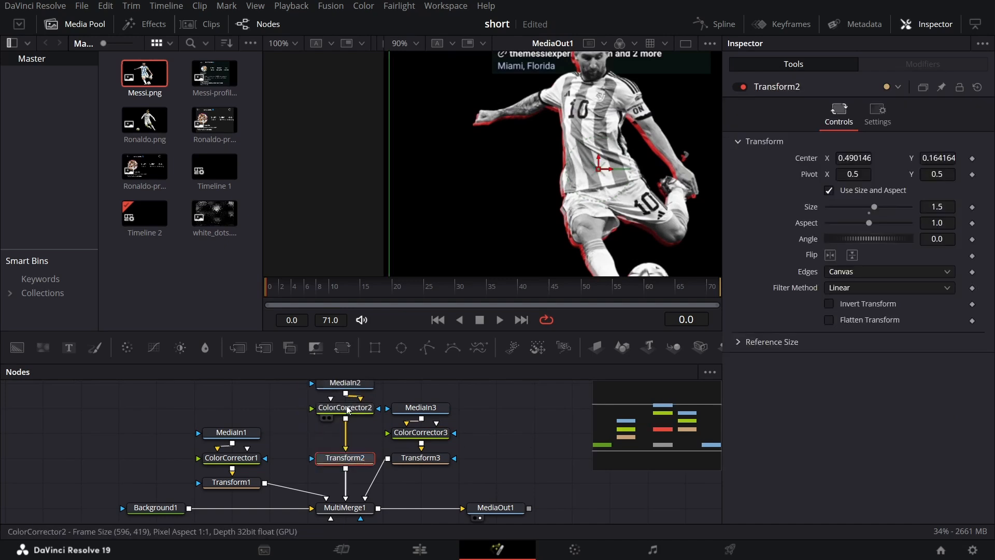
left_click(346, 408)
key("shift+space")
type("glow")
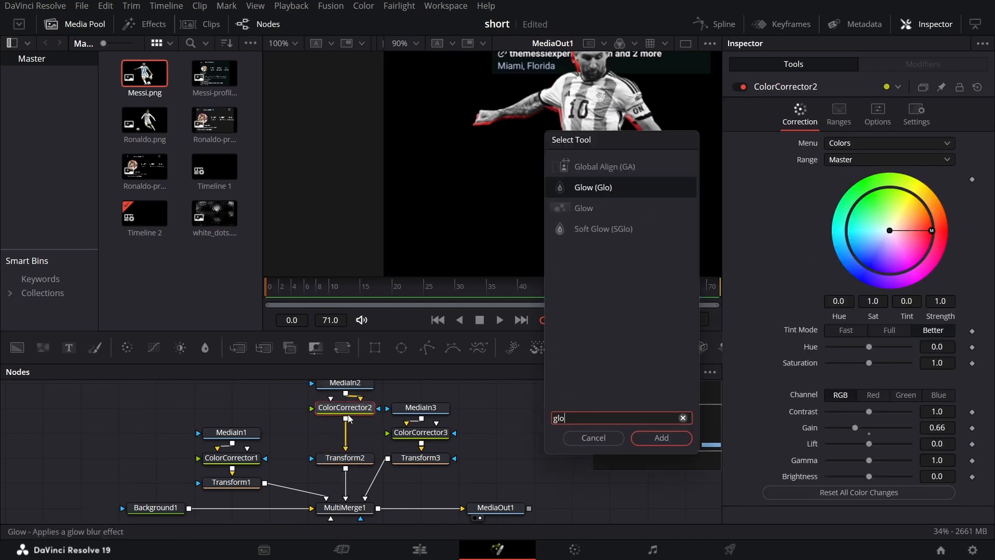
key("Return")
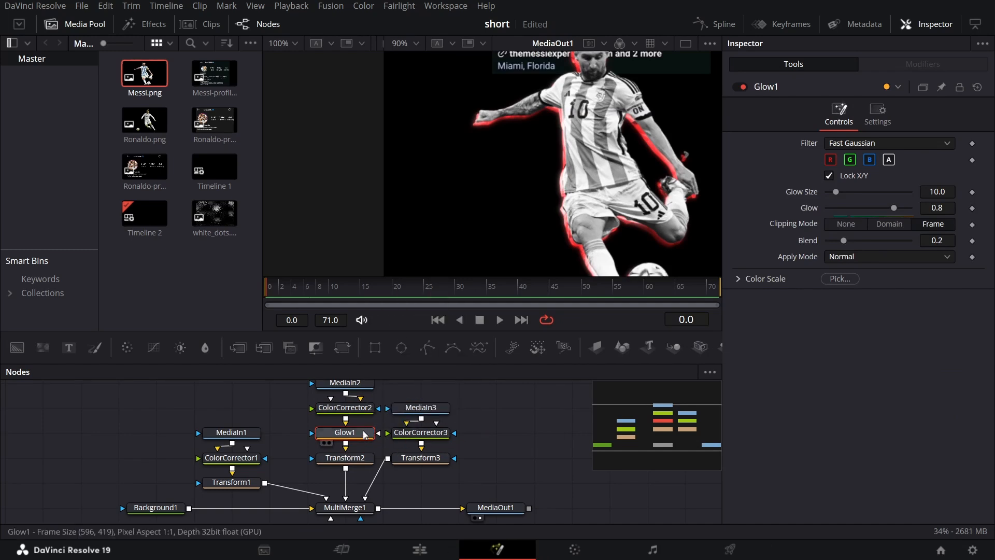
- Set the glow size to 20 and the glow amount to 0.5 in Glow1
mouse_move(836, 196)
left_mouse_down()
mouse_move(866, 191)
mouse_move(854, 192)
left_mouse_up()
left_click(928, 189)
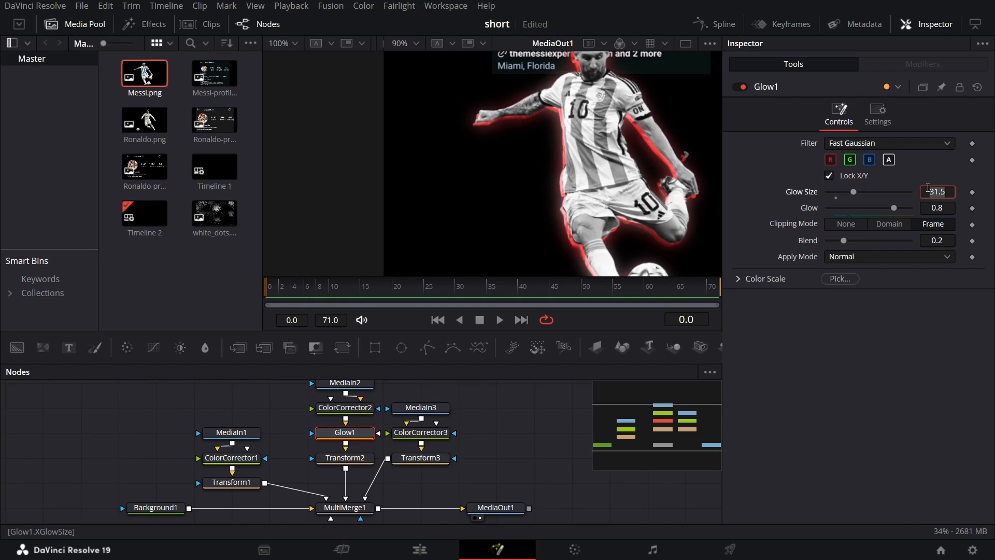
type("10")
key("Return")
type("20")
key("Tab")
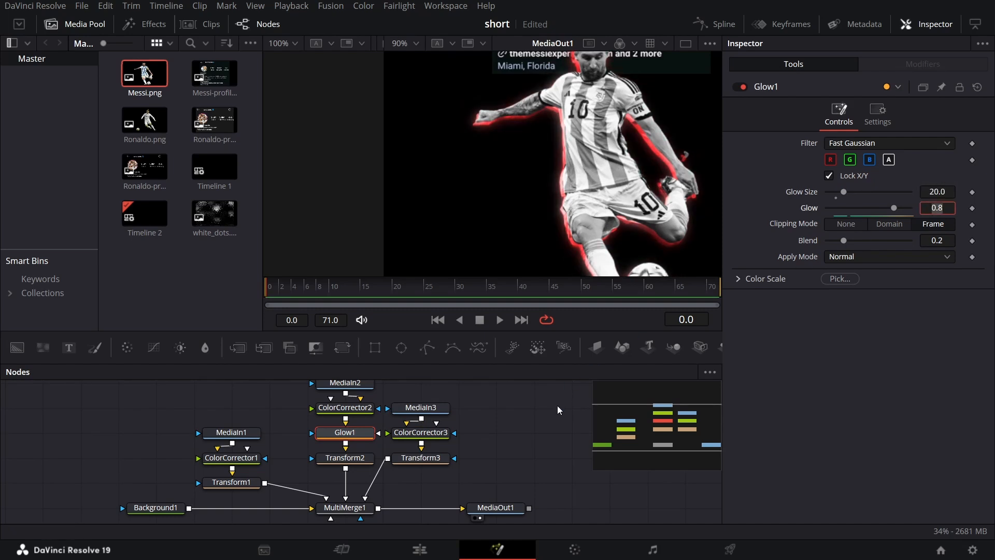
type("0.5")
key("Tab")
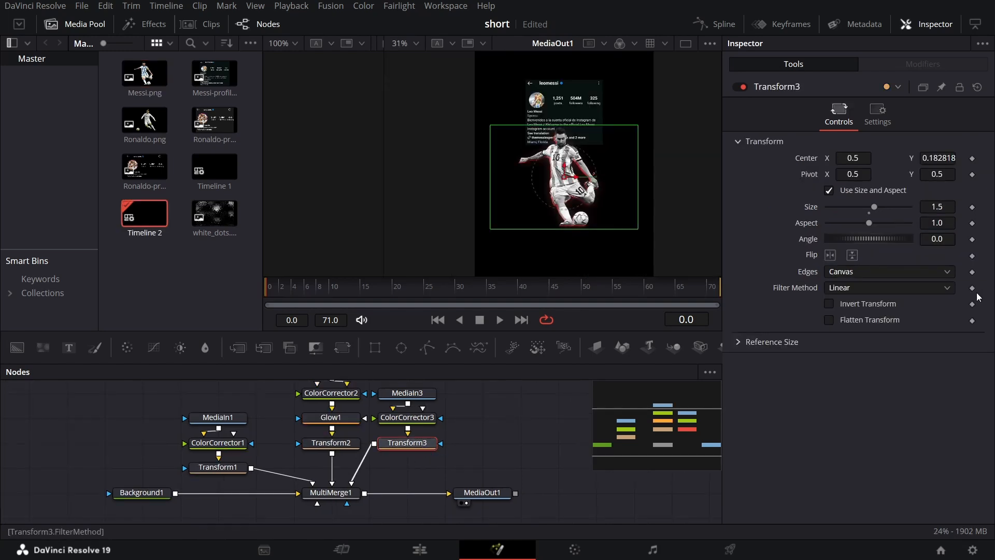
- Set the size of both Messi cutouts to 2 in Transform3 and Transform2
left_click(948, 206)
type("2")
key("Return")
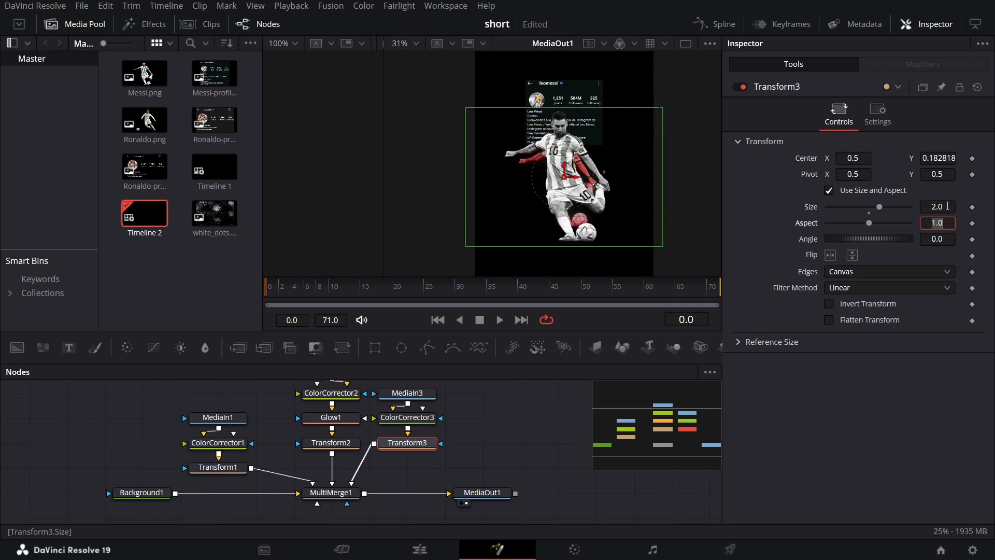
left_click(331, 442)
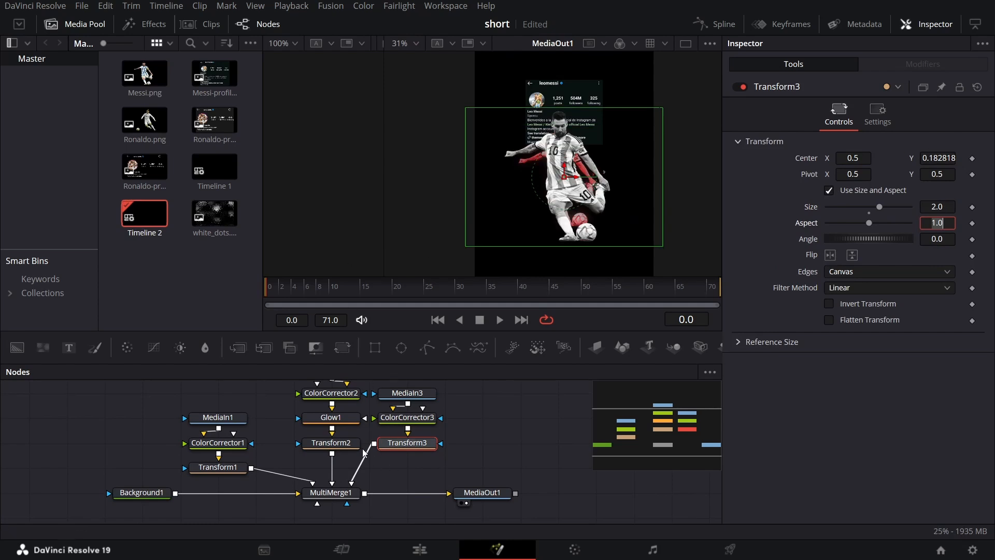
left_click(941, 206)
type("2")
key("Tab")
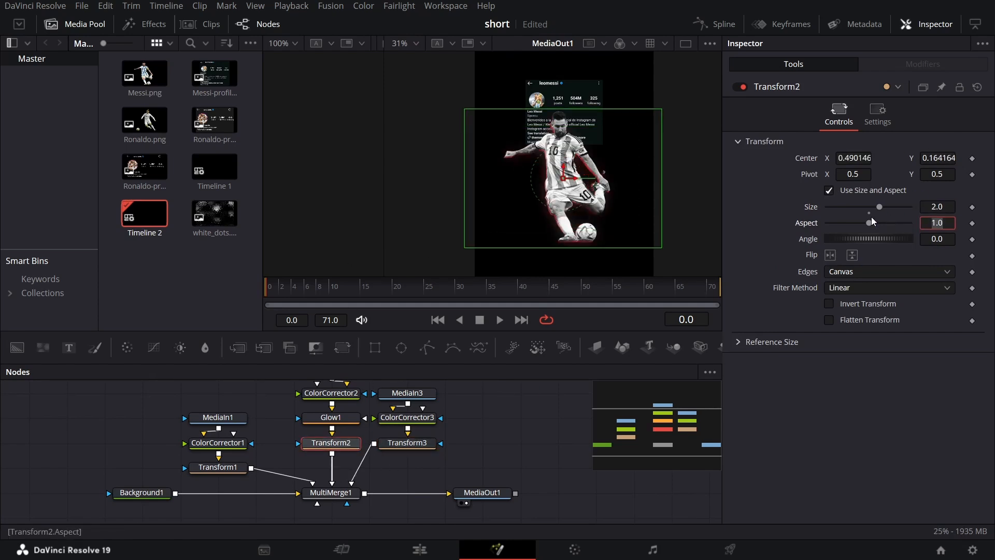
- Move the red cutout down to a center Y of about -0.03 in Transform2 and paste its copied settings onto Transform3
scroll(558, 141, "up", 5)
scroll(558, 141, "down", 5)
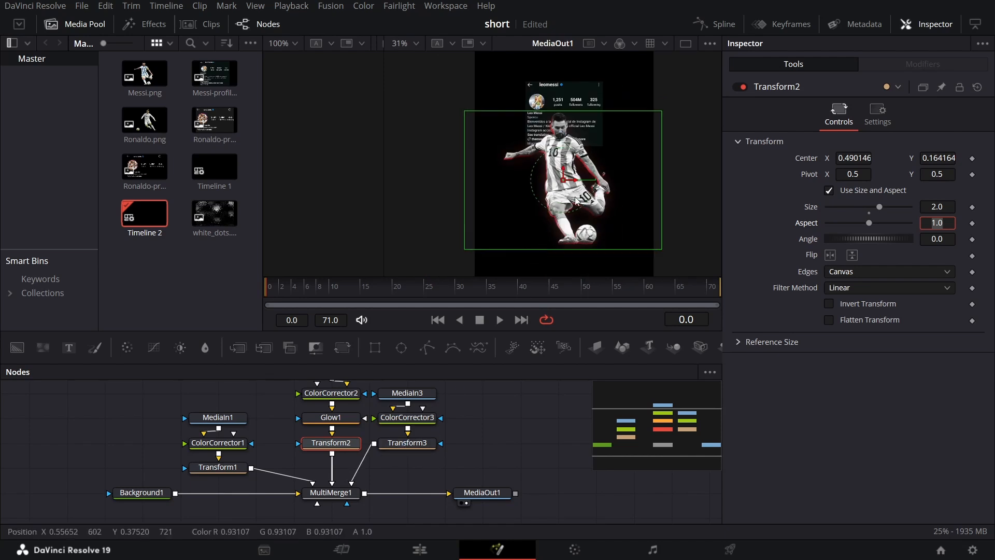
scroll(577, 201, "down", 2)
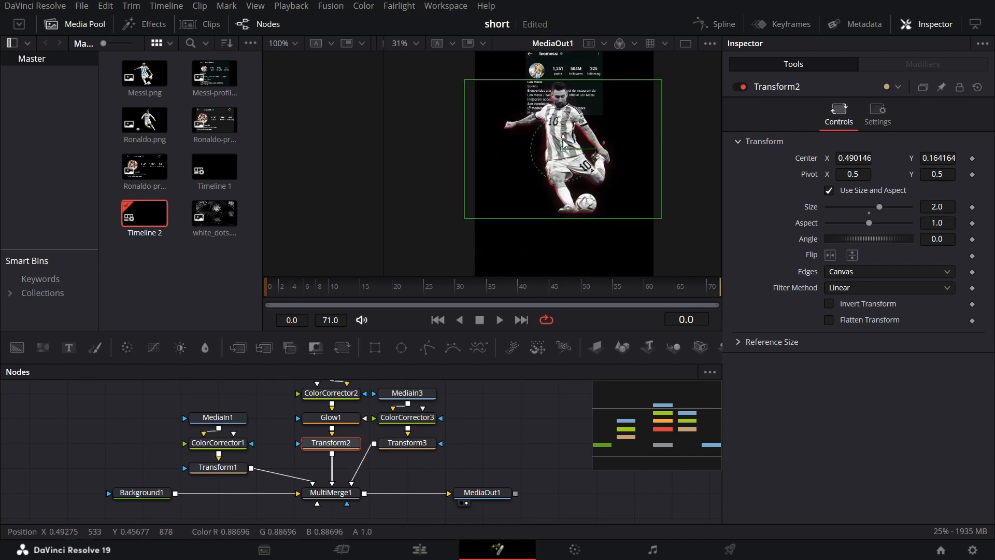
left_click_drag(563, 144, 563, 157)
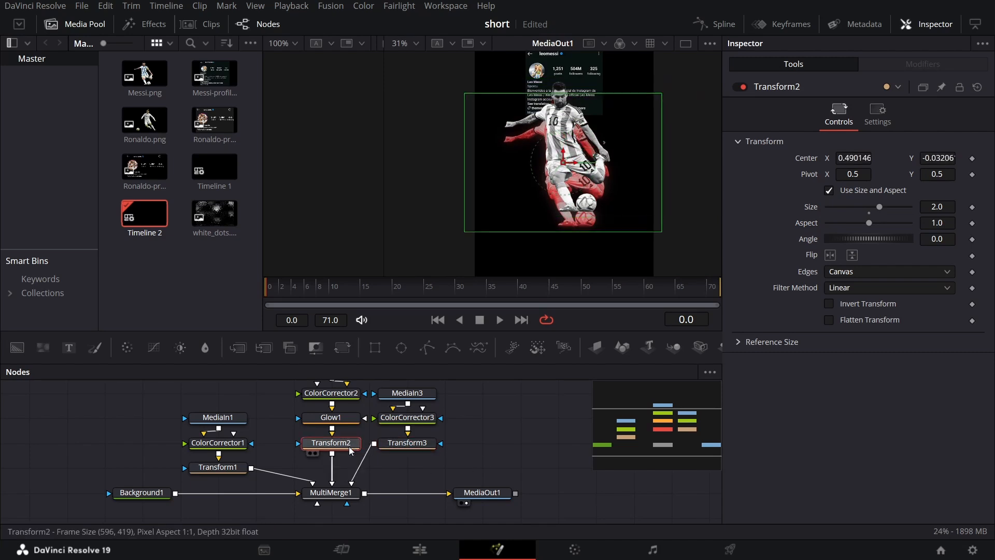
right_click(409, 445)
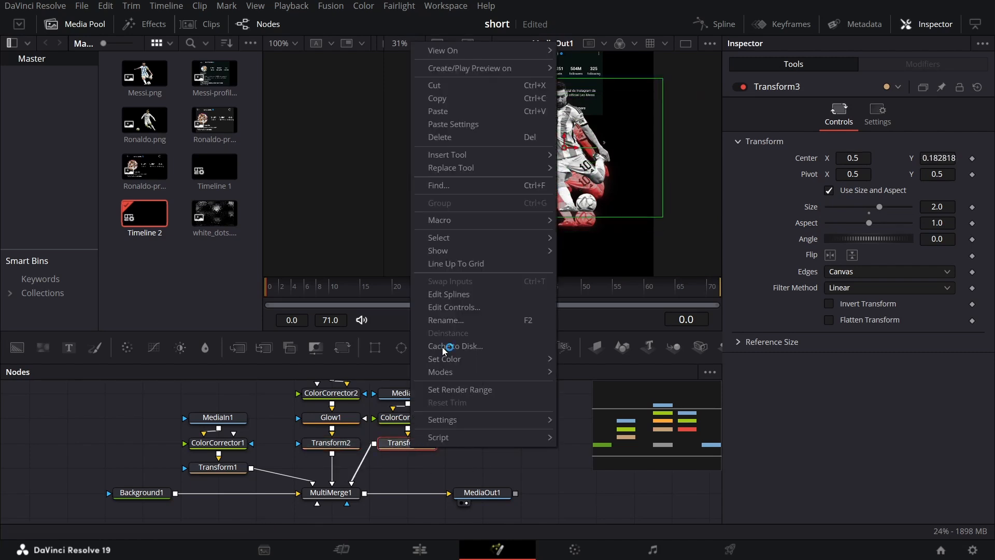
left_click(468, 125)
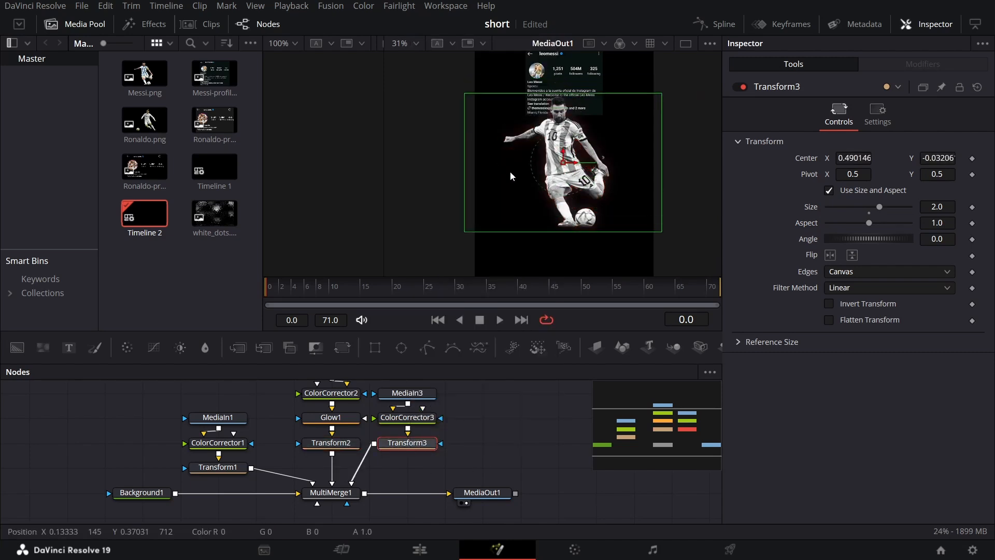
left_click(487, 472)
scroll(577, 201, "down", 1)
mouse_move(586, 197)
left_mouse_down()
mouse_move(594, 158)
mouse_move(580, 191)
left_mouse_up()
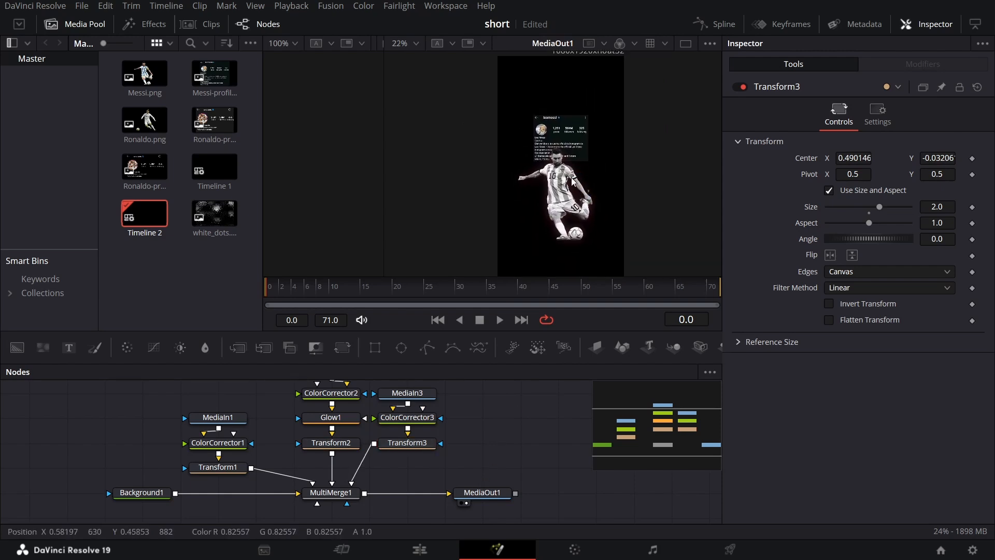
scroll(479, 419, "down", 4)
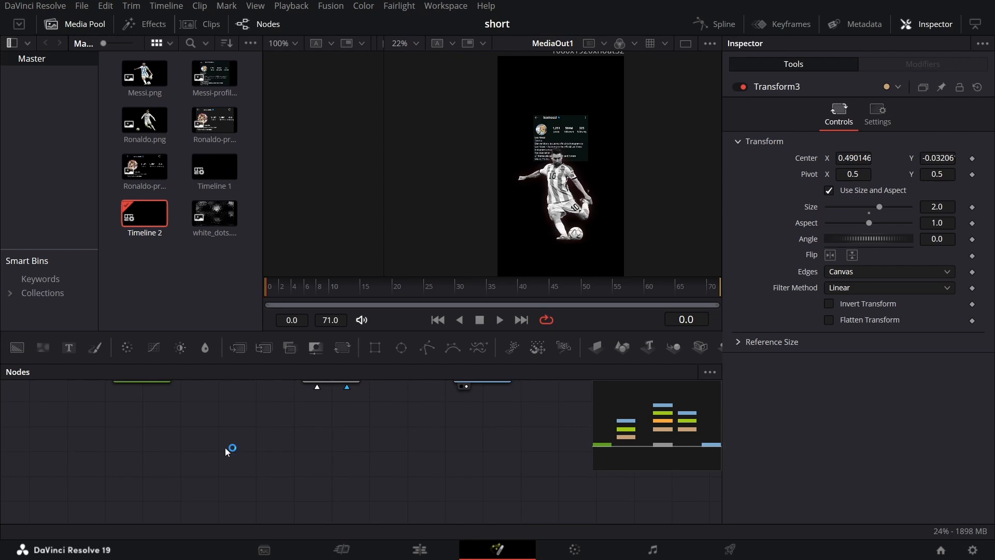
- Add a text node below the Background1 chain that reads LEO and set its font to Futura-Bold
left_click_drag(70, 350, 221, 449)
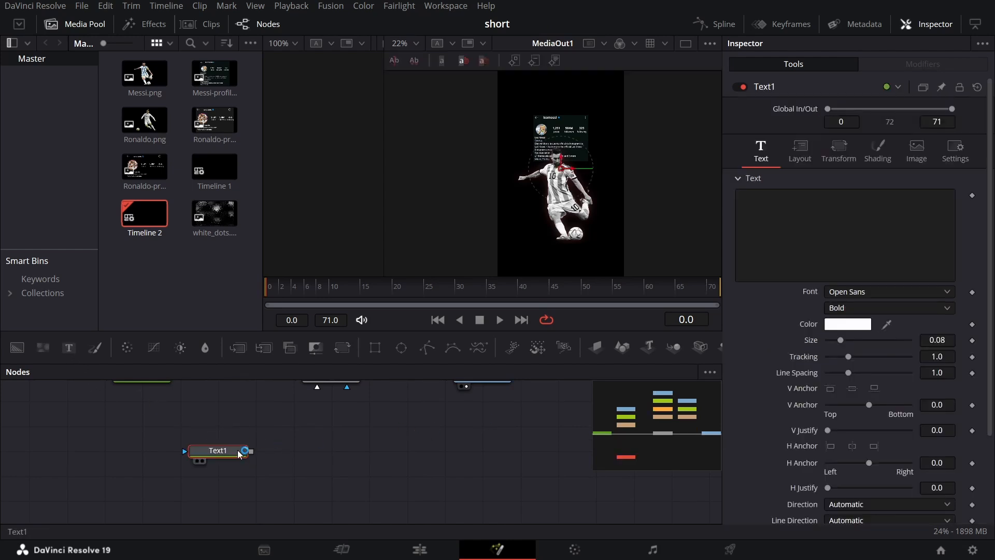
left_click(763, 268)
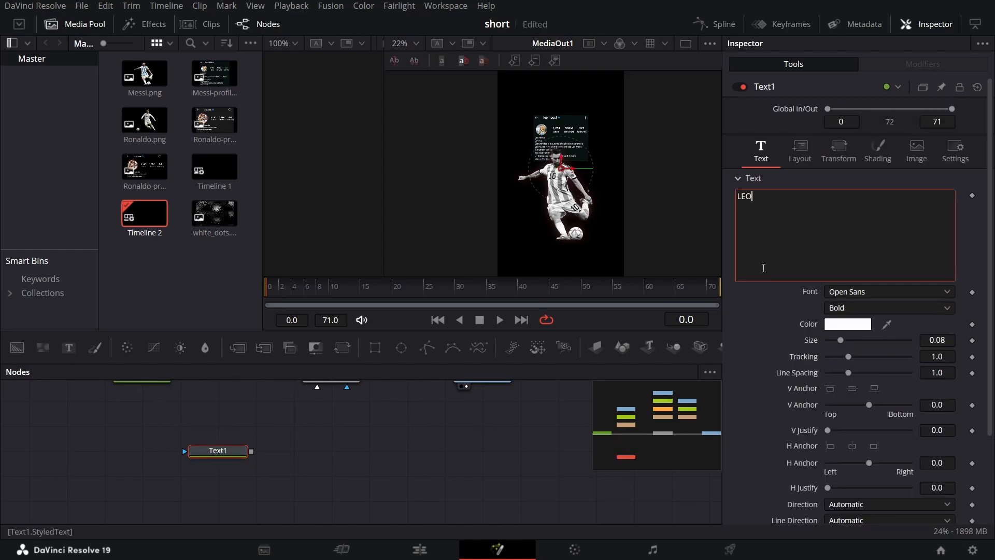
left_click(871, 296)
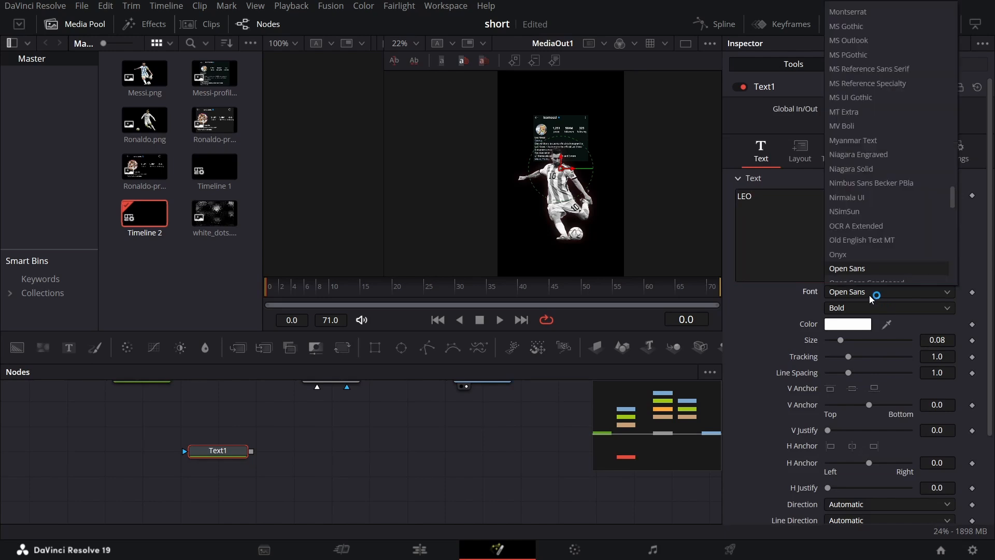
type("fu")
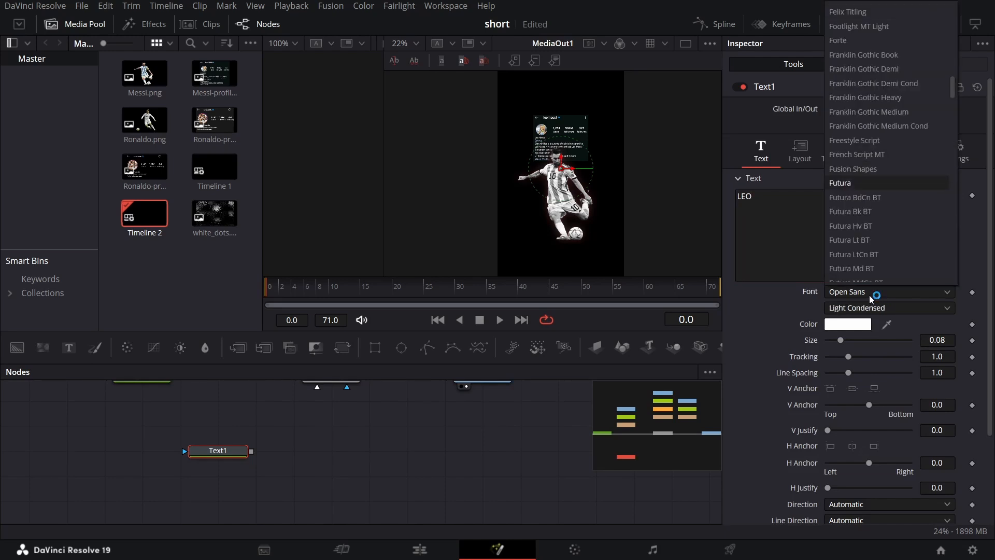
key("Down")
key("Down")
key("Down")
key("Down")
key("Down")
key("Down")
key("Down")
key("Down")
key("Down")
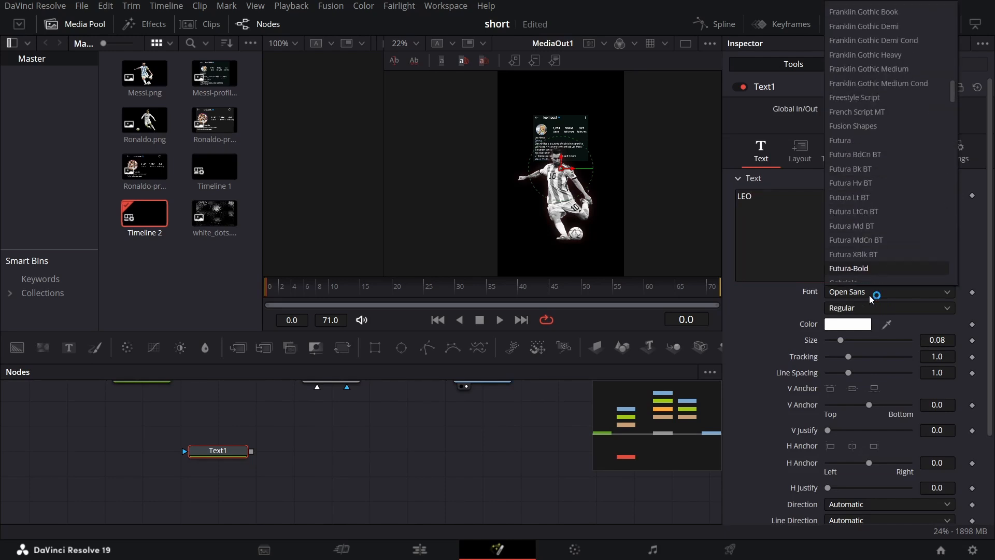
key("Return")
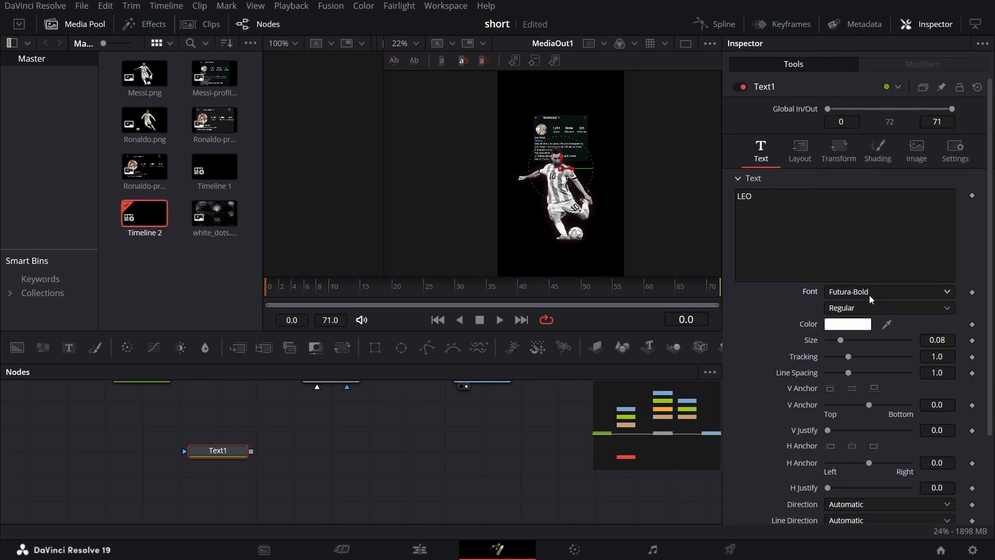
- Set the LEO text's color to pure red (#ff0000) and its size to 0.5
left_click(848, 328)
left_click(640, 171)
left_click(624, 392)
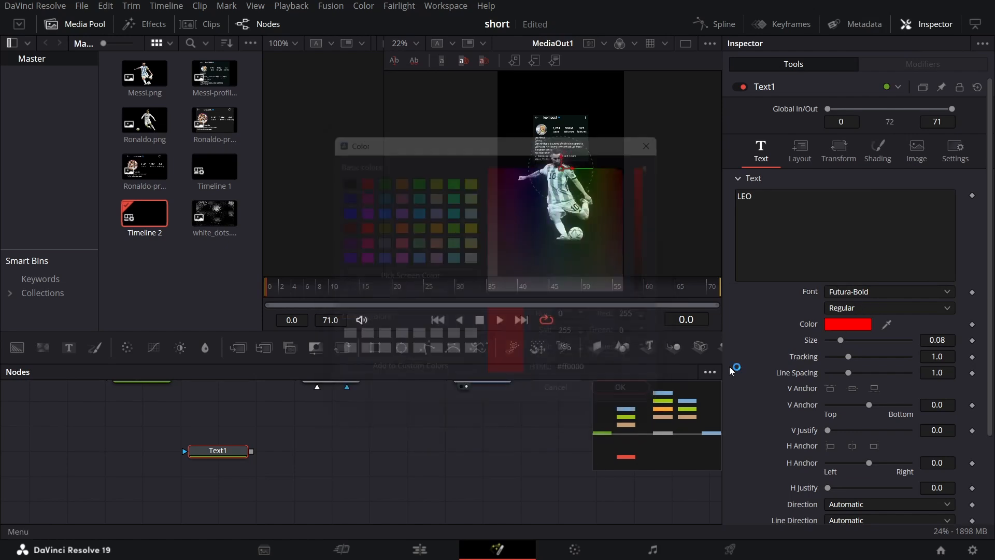
left_click(951, 342)
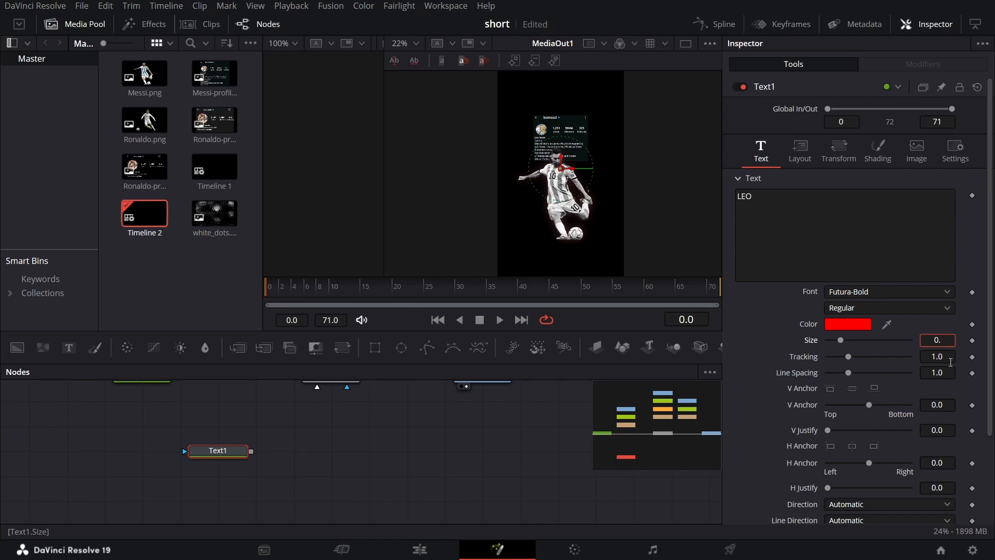
type("5")
key("Tab")
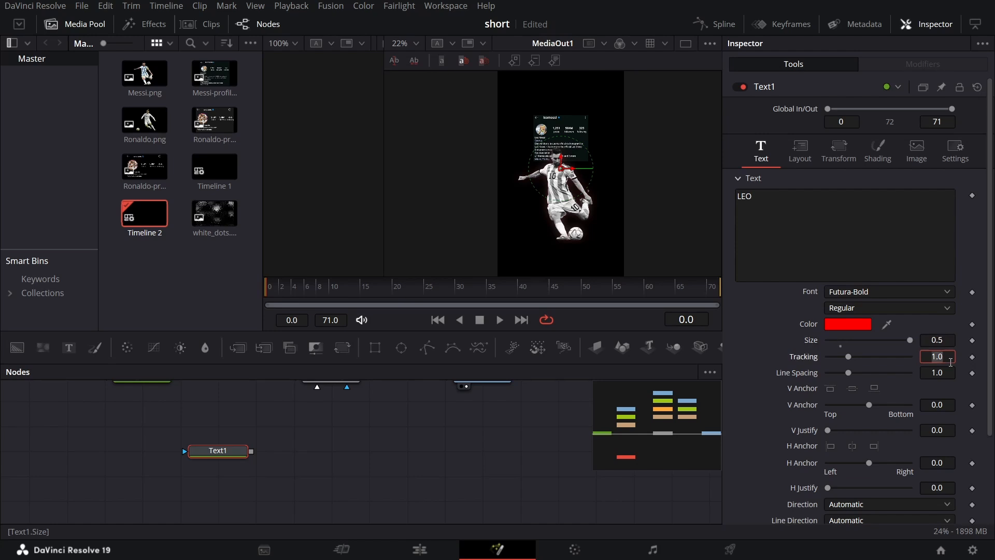
- Connect Text1 to MultiMerge1 and shade the LEO lettering as an outline with an opacity of 0.3
scroll(285, 460, "up", 2)
left_click_drag(251, 489, 328, 426)
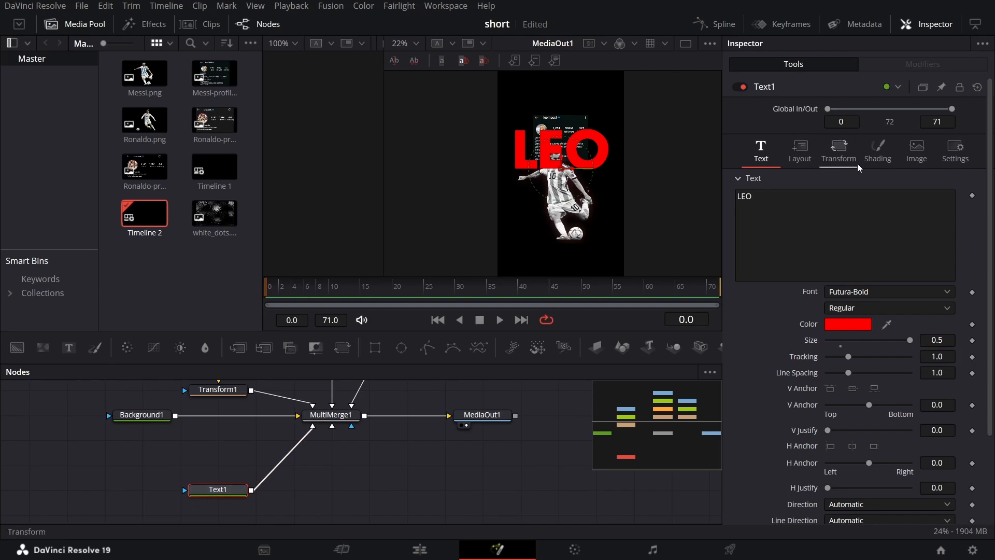
left_click(877, 151)
left_click(849, 315)
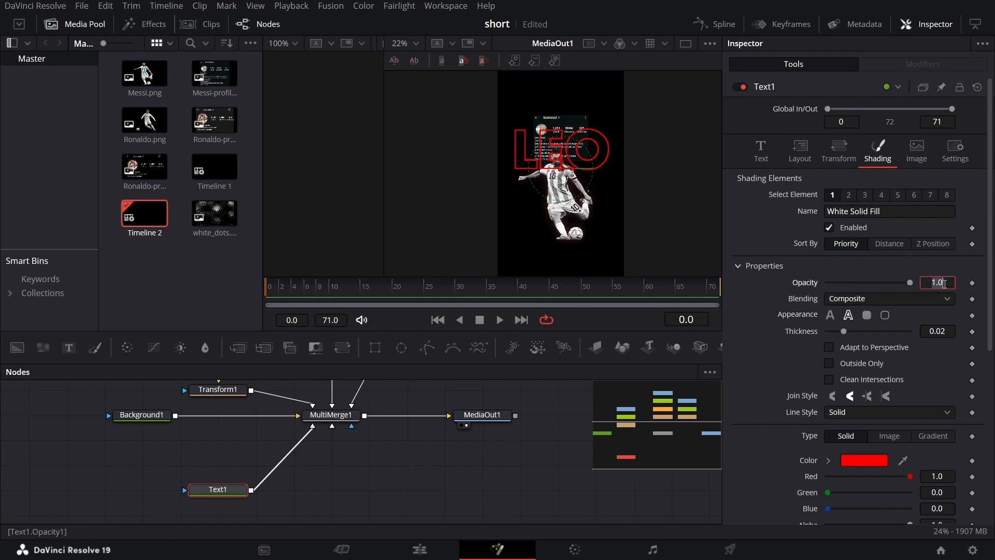
left_click(944, 283)
type("0.3")
key("Tab")
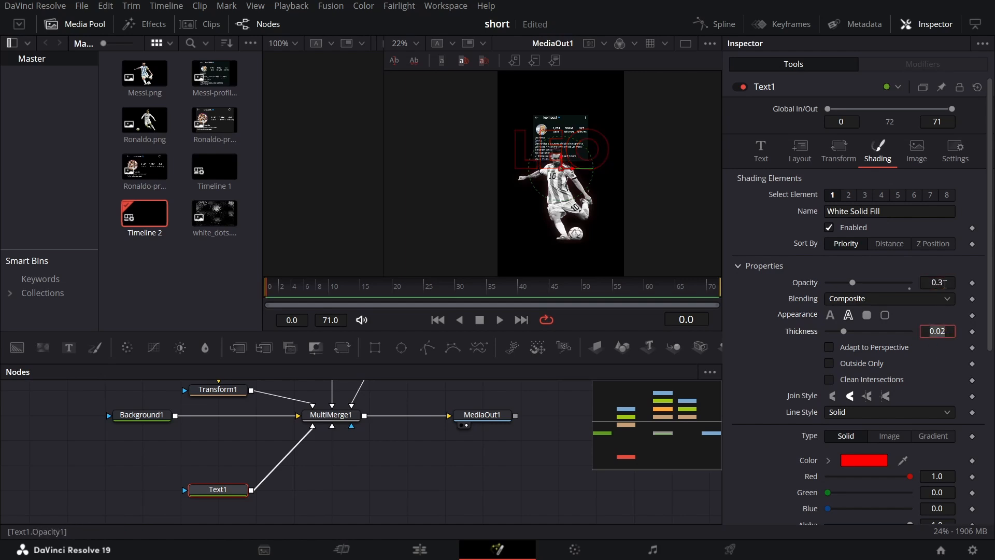
- Put the Text1 layer lowest in MultiMerge1's layer order and move LEO down behind the player's torso
left_click(332, 423)
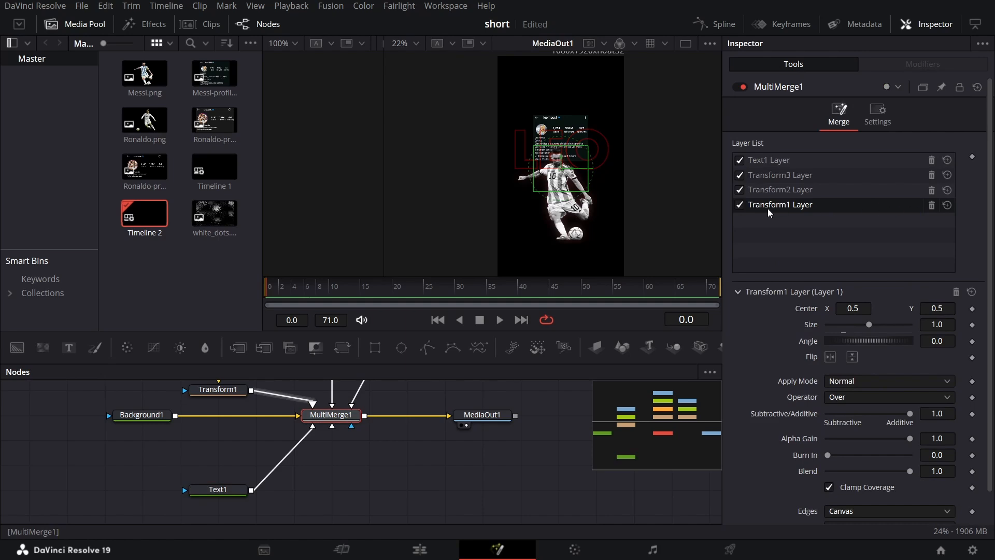
left_click_drag(770, 165, 784, 210)
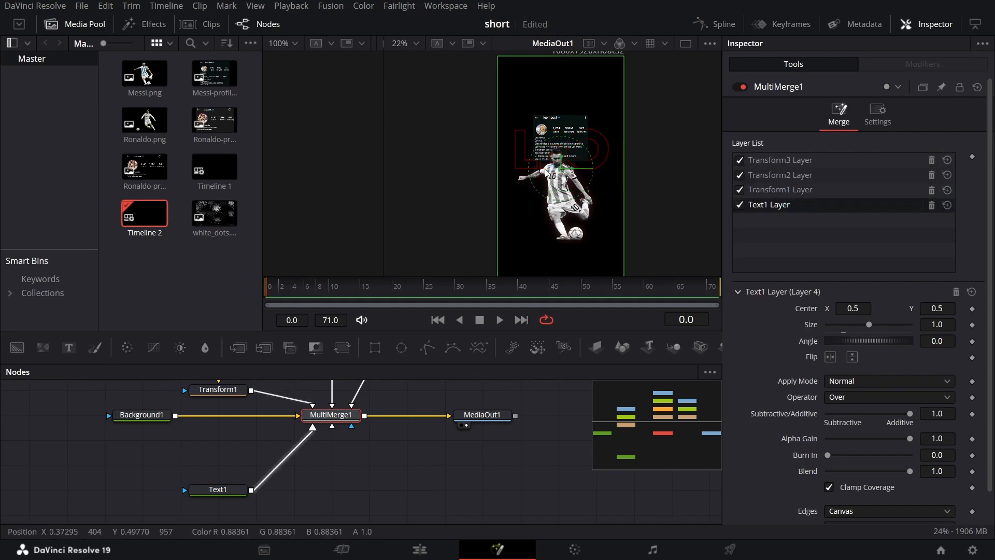
left_click(229, 490)
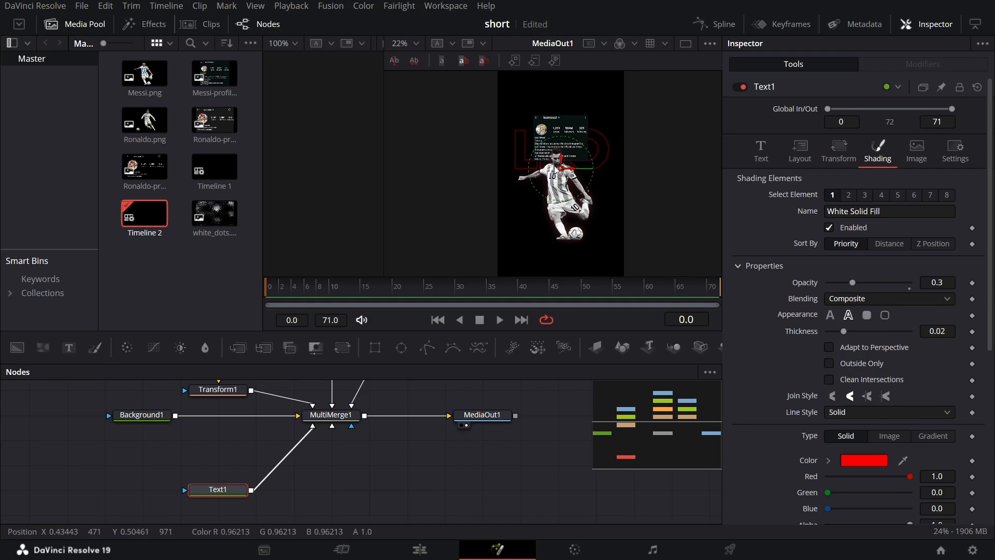
left_click_drag(556, 168, 563, 196)
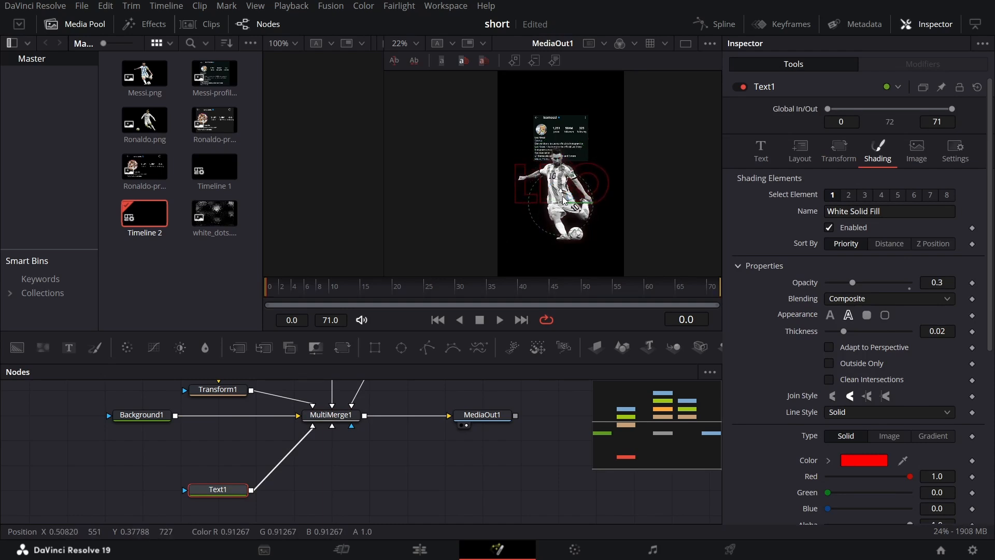
- Add a second text node beside Text1 and paste Text1's copied settings onto it
left_click(69, 350)
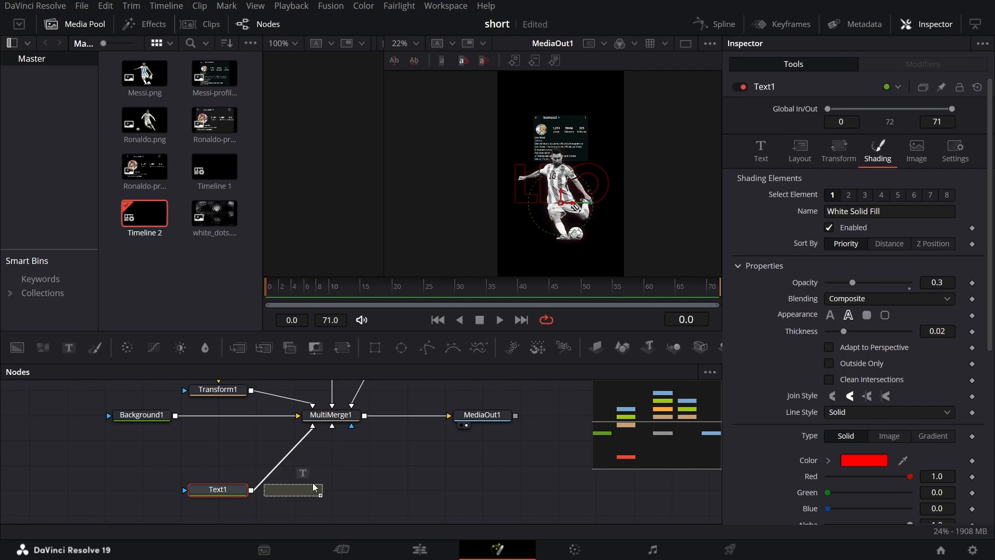
left_click(219, 491)
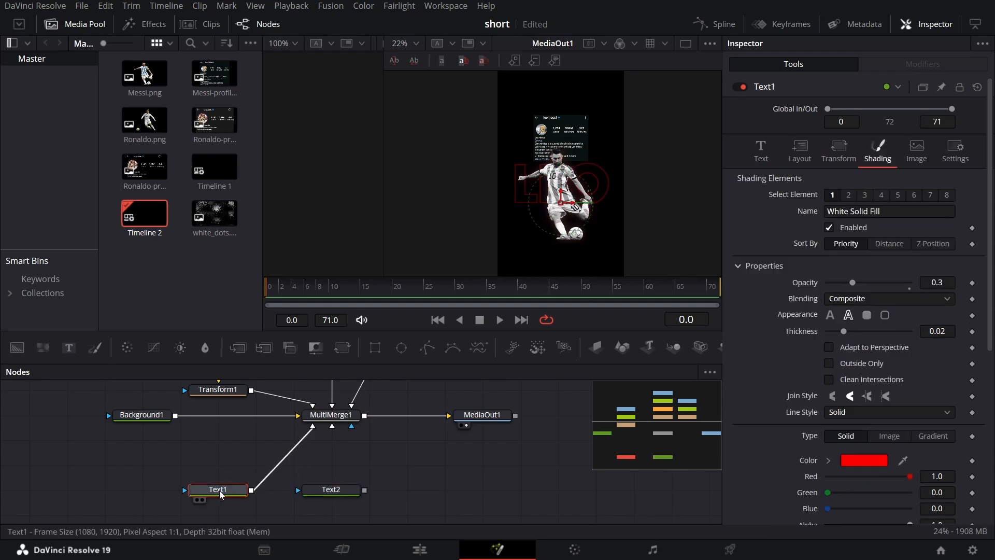
right_click(340, 494)
left_click(384, 118)
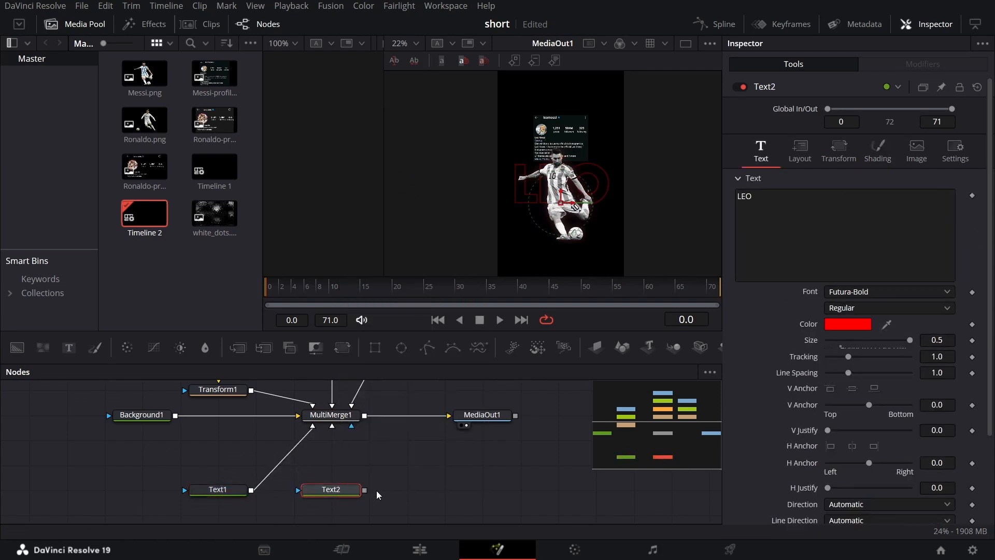
- Connect Text2 to MultiMerge1 and place its layer lowest in the layer order, beneath Text1
left_click_drag(364, 490, 334, 415)
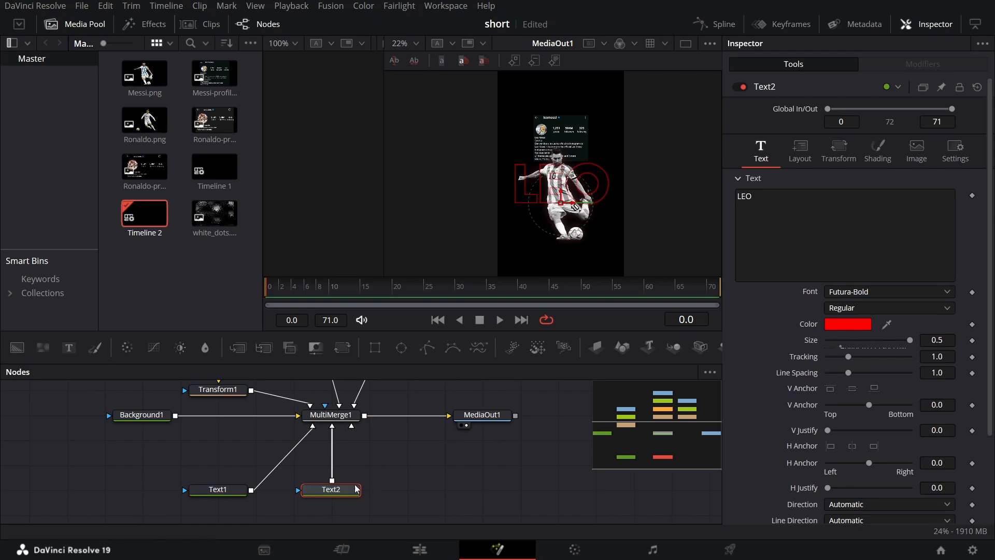
left_click(346, 419)
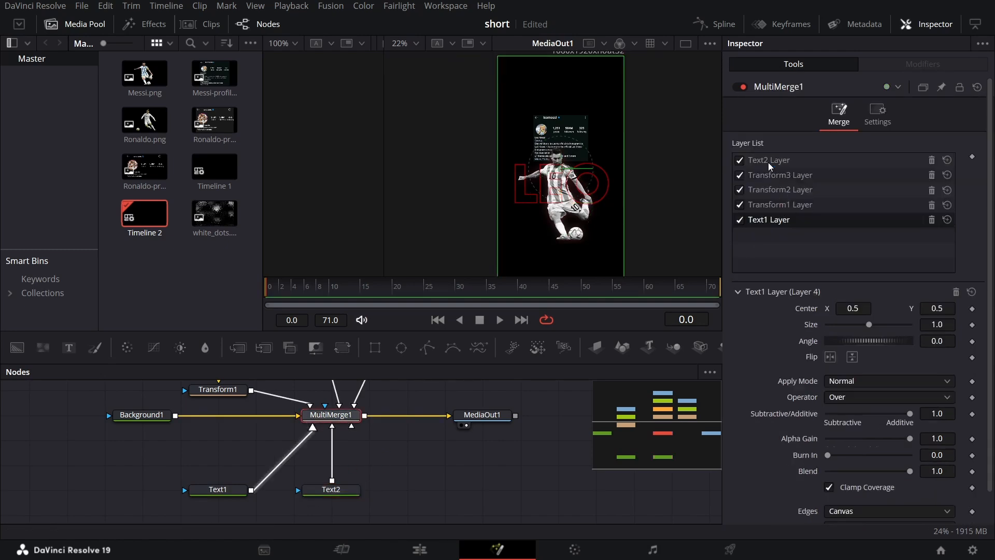
left_click_drag(769, 165, 780, 226)
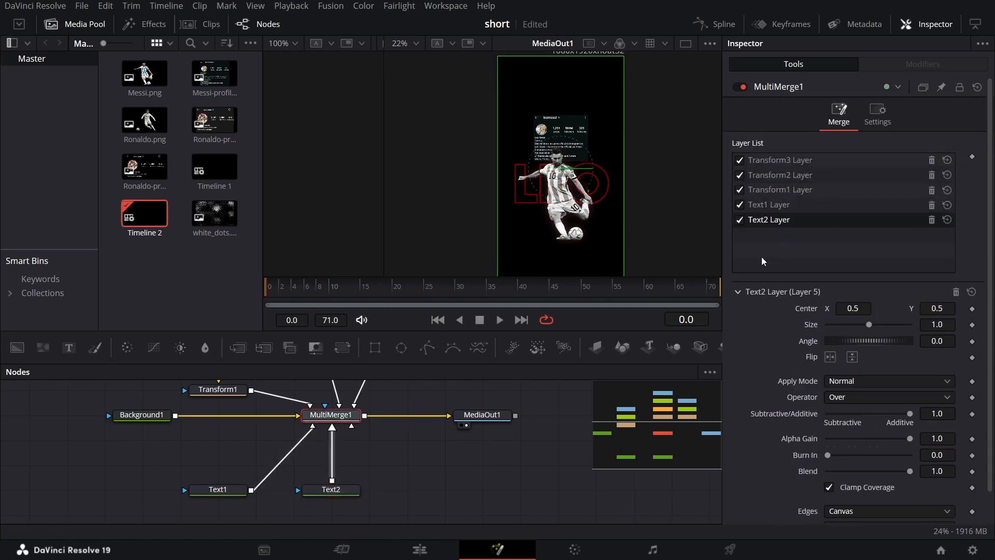
- Change Text2's wording to MESSI, place it directly below LEO and set its size to 0.32
left_click(328, 489)
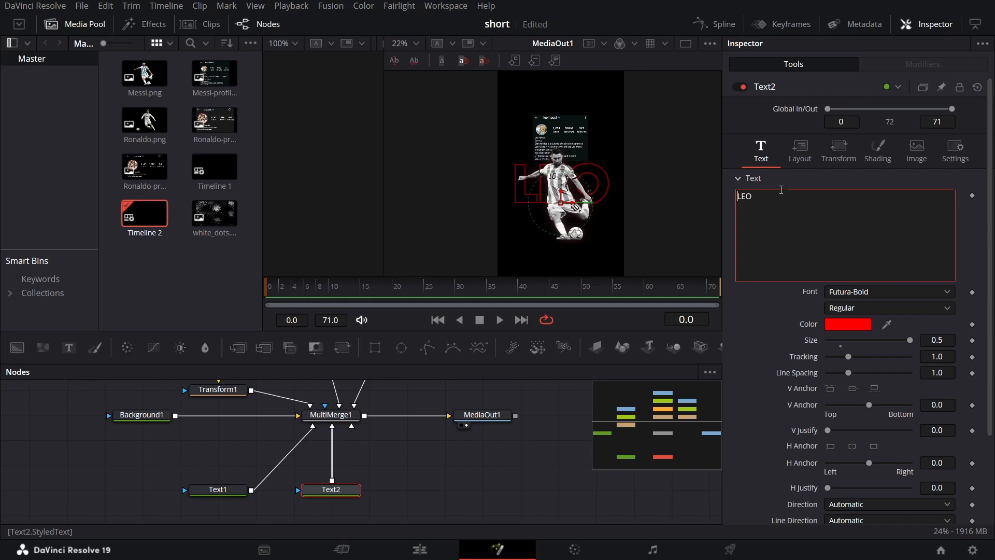
type("MESSI")
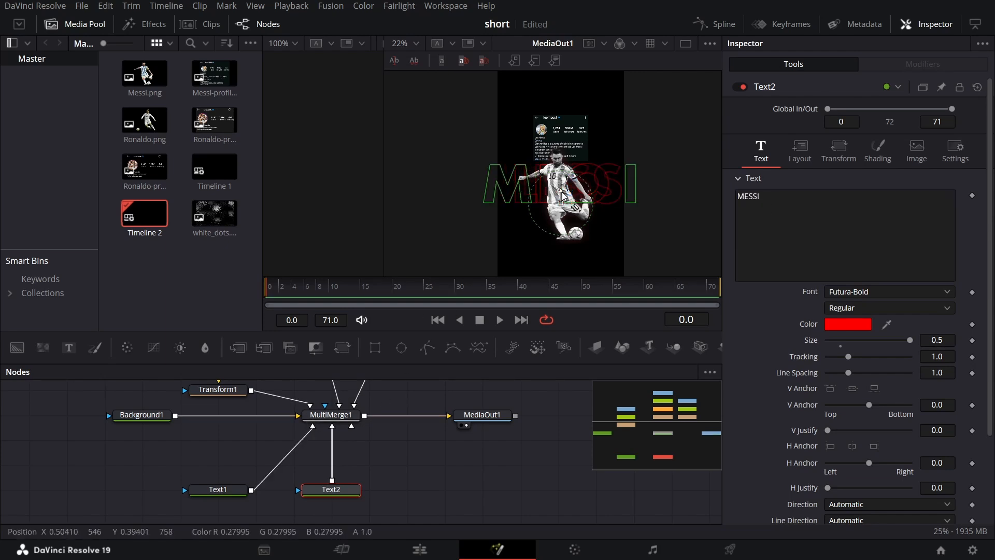
left_click(953, 345)
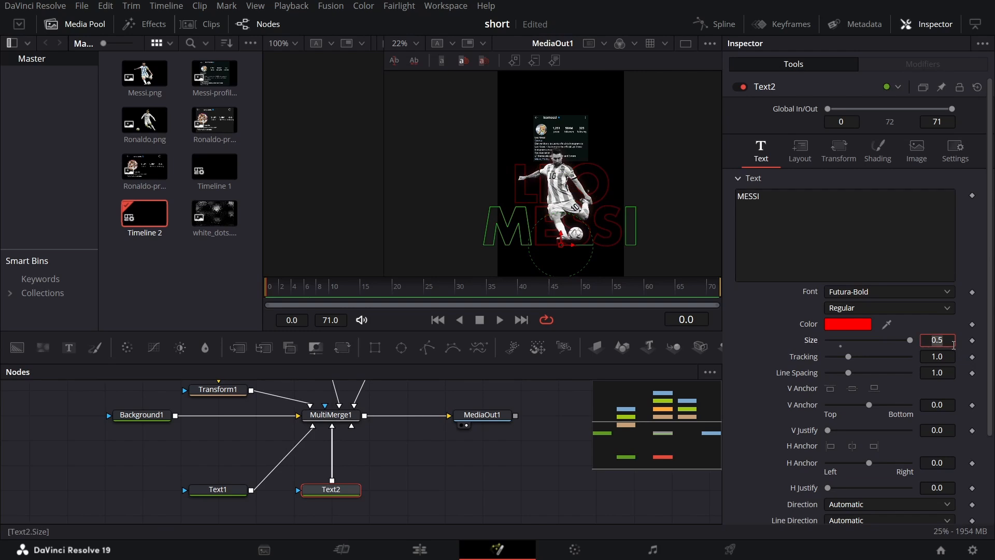
key("Tab")
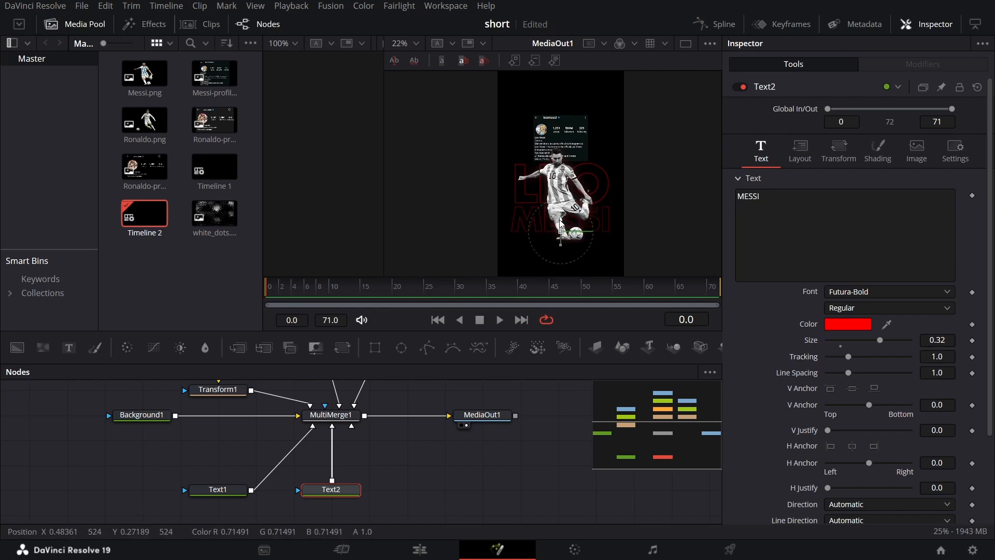
- Set the red cutout's glow size to 10 and its glow amount to 0.8 in Glow1
scroll(560, 222, "up", 5)
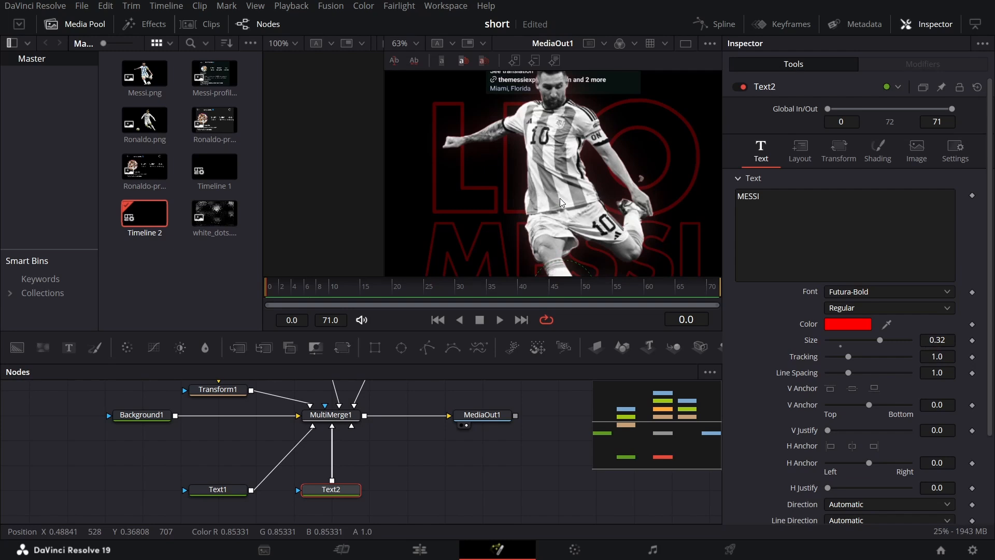
scroll(561, 203, "down", 5)
scroll(390, 475, "up", 3)
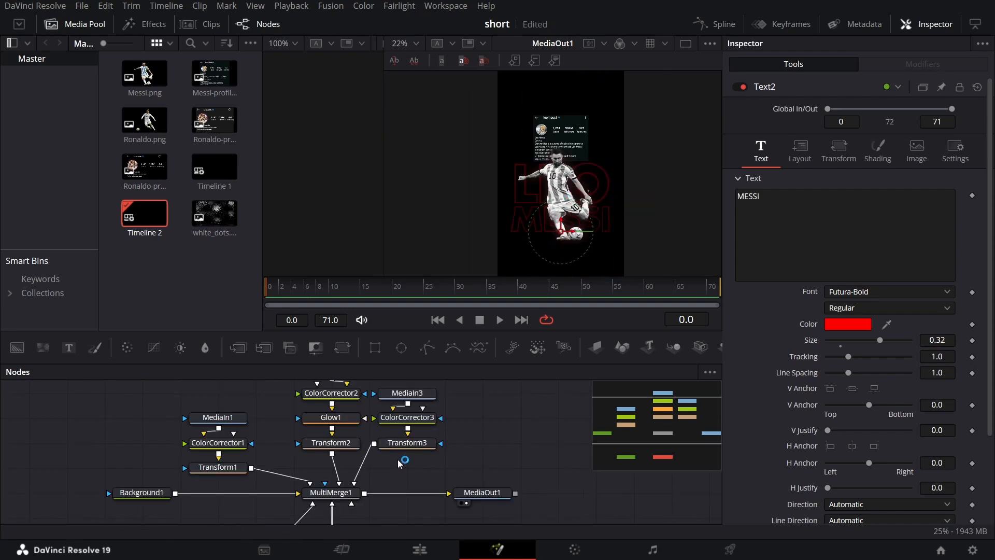
left_click(347, 420)
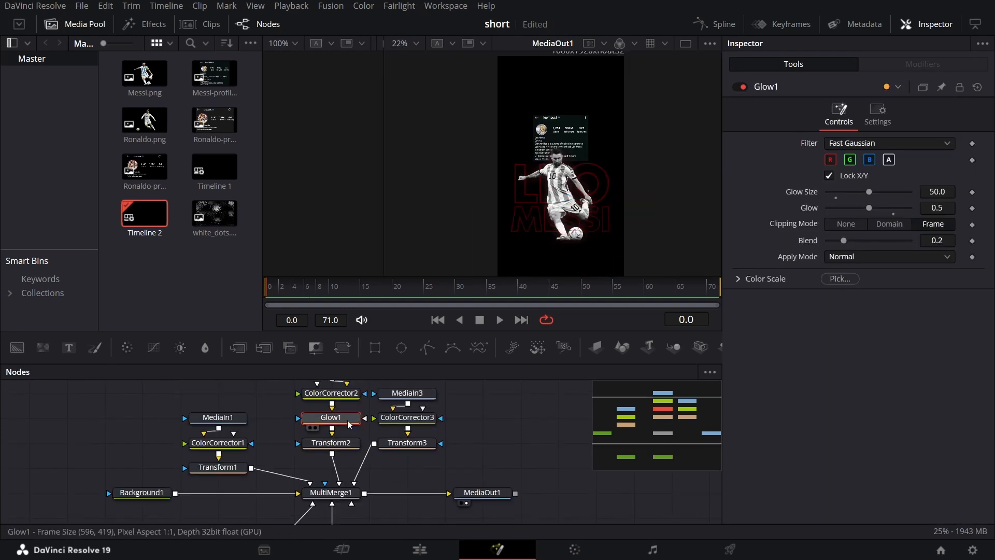
left_click(934, 195)
type("2")
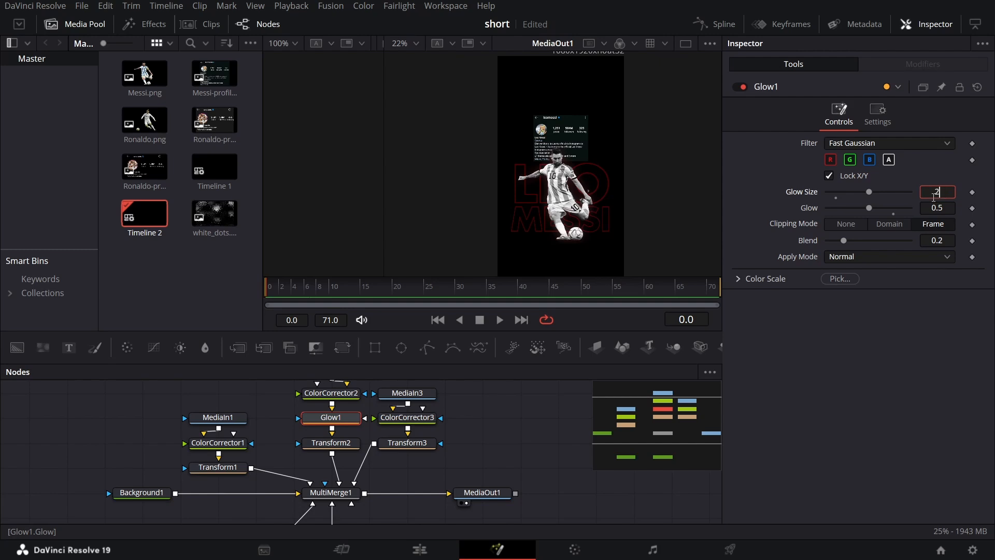
type("0")
key("Tab")
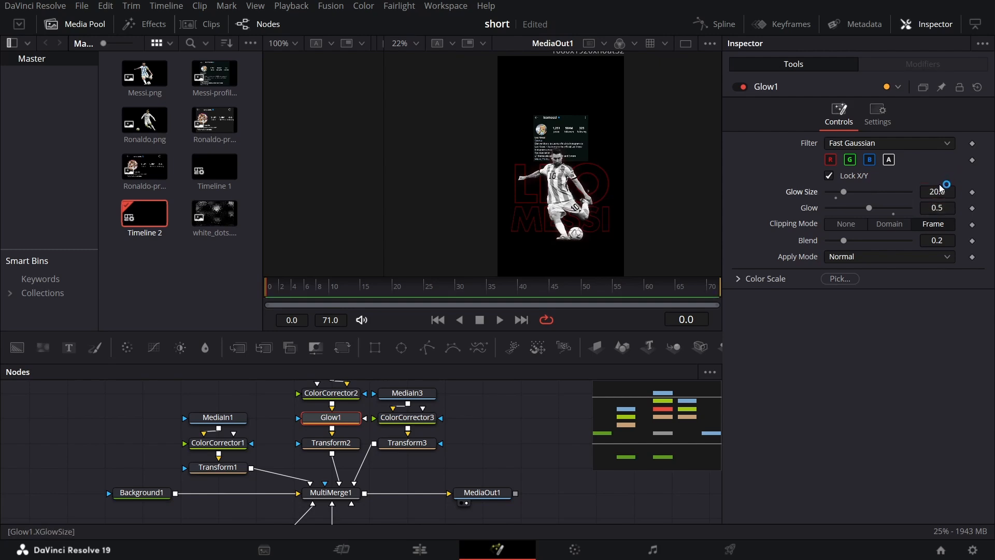
left_click(939, 191)
type("10")
key("Tab")
type("0")
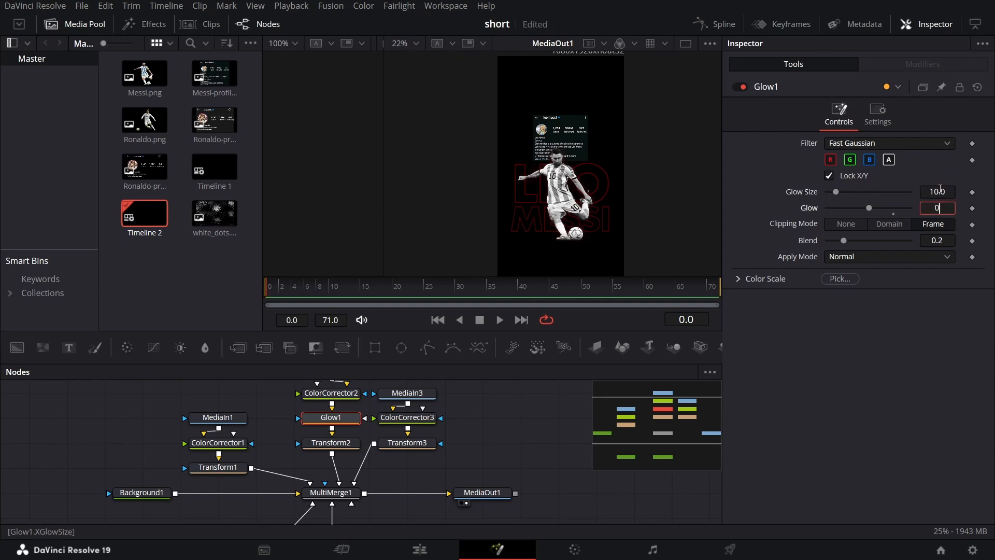
type(".8")
key("Tab")
scroll(548, 173, "up", 5)
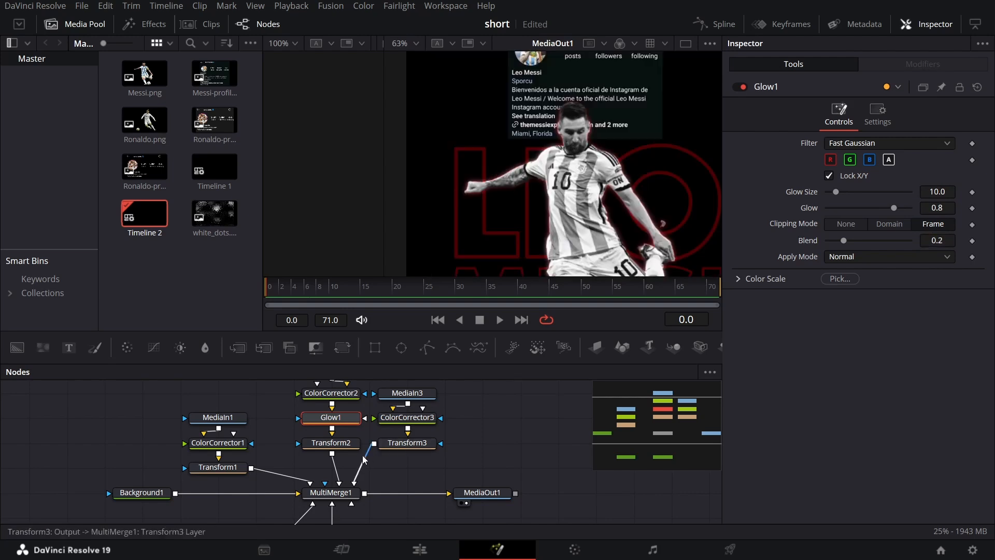
- Offset the red glowing cutout in Transform2 to a center of about X 0.467 and Y -0.06
left_click(332, 447)
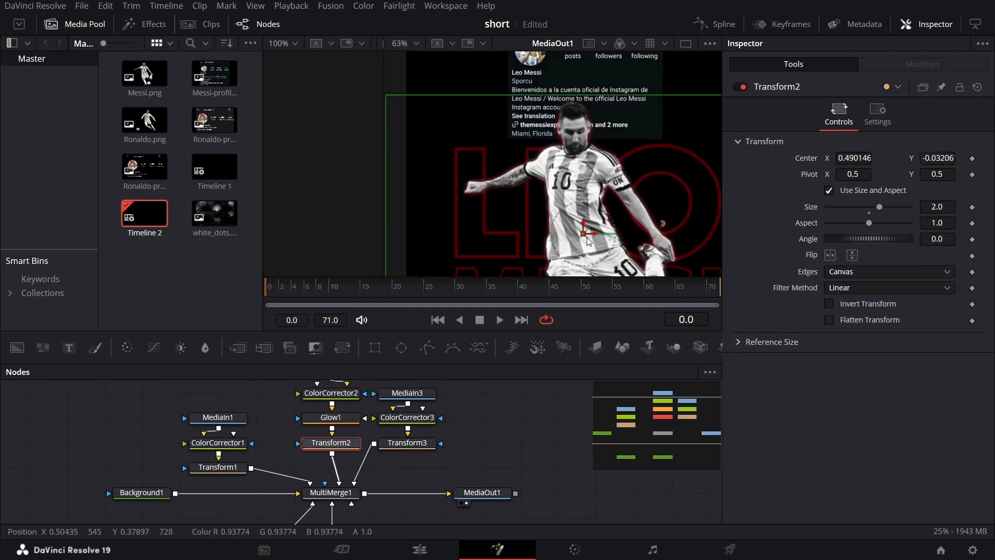
left_click_drag(586, 237, 580, 232)
left_click(564, 398)
left_click_drag(581, 269, 581, 152)
scroll(580, 152, "down", 5)
scroll(207, 498, "down", 3)
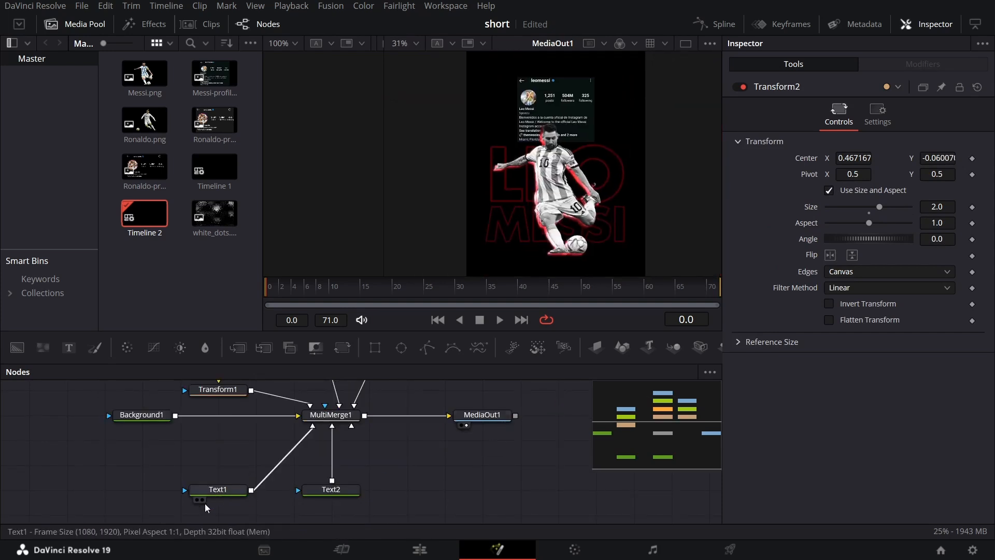
- Rearrange the Text1 and Text2 nodes side by side beneath Background1 and MultiMerge1
left_click_drag(201, 512, 330, 491)
left_click_drag(330, 492, 254, 469)
left_click(255, 465)
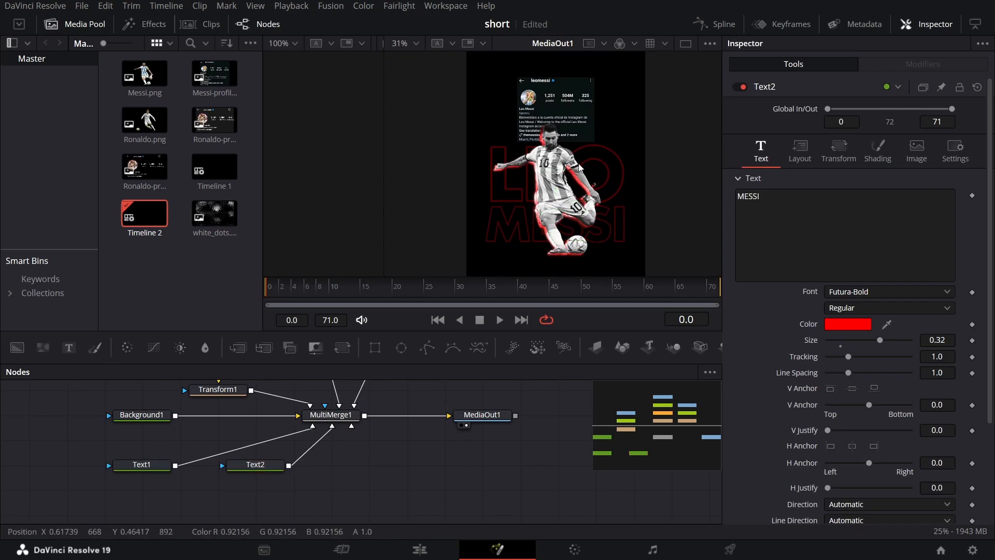
- Add a new Text+ node beside Text2, enter LEO as its wording and set its font to Futura-Bold
left_click_drag(68, 347, 422, 463)
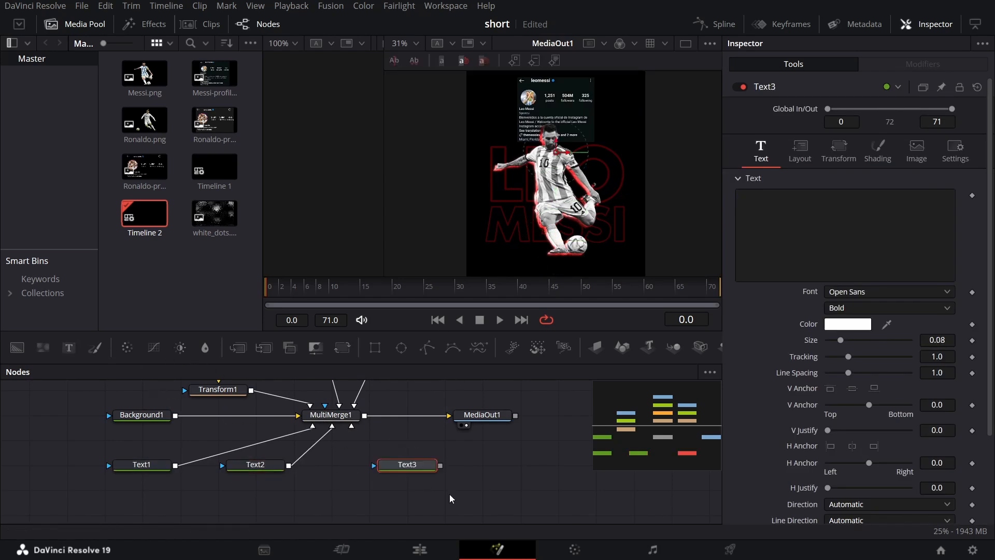
left_click(772, 262)
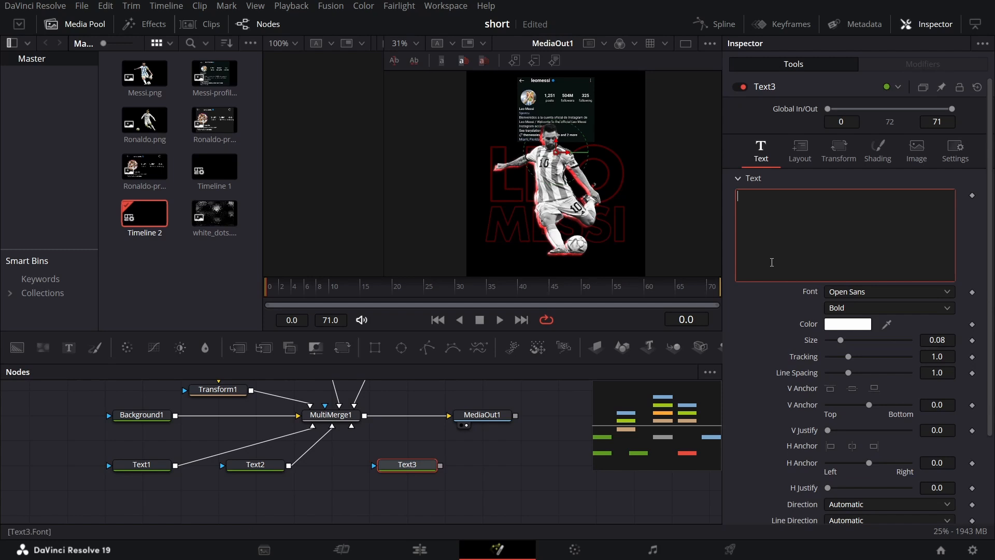
left_click(854, 294)
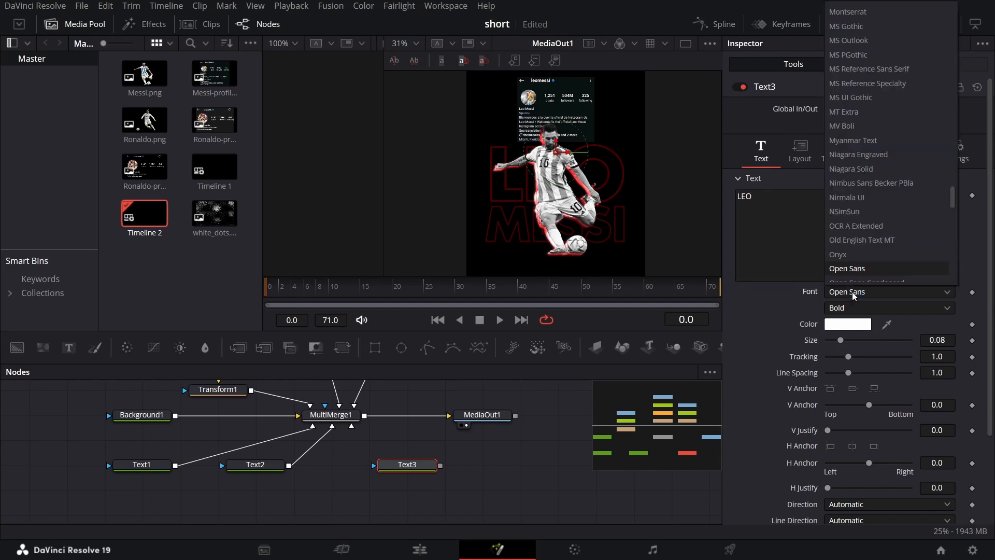
type("fut")
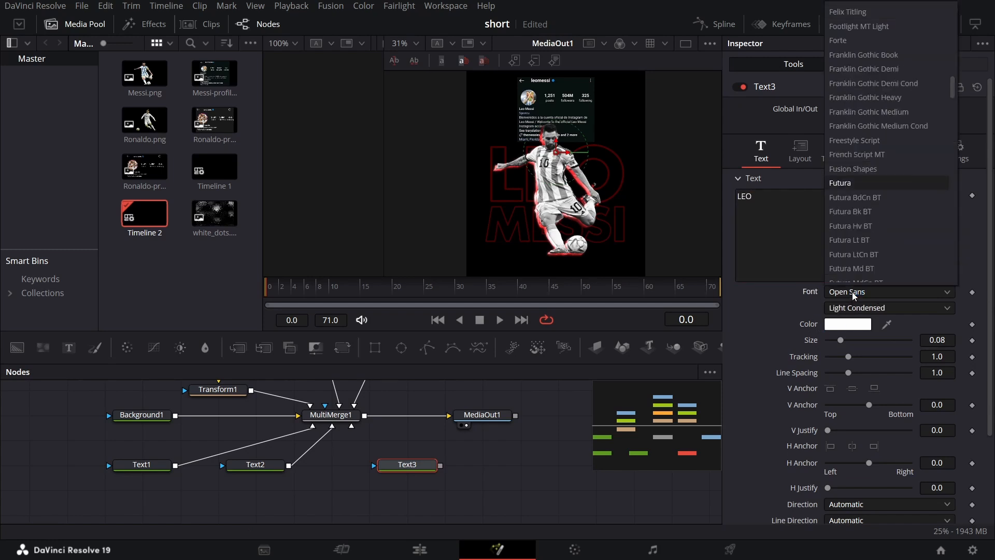
key("Down")
key("Down")
key("Down")
key("Down")
key("Down")
key("Down")
key("Down")
key("Down")
key("Down")
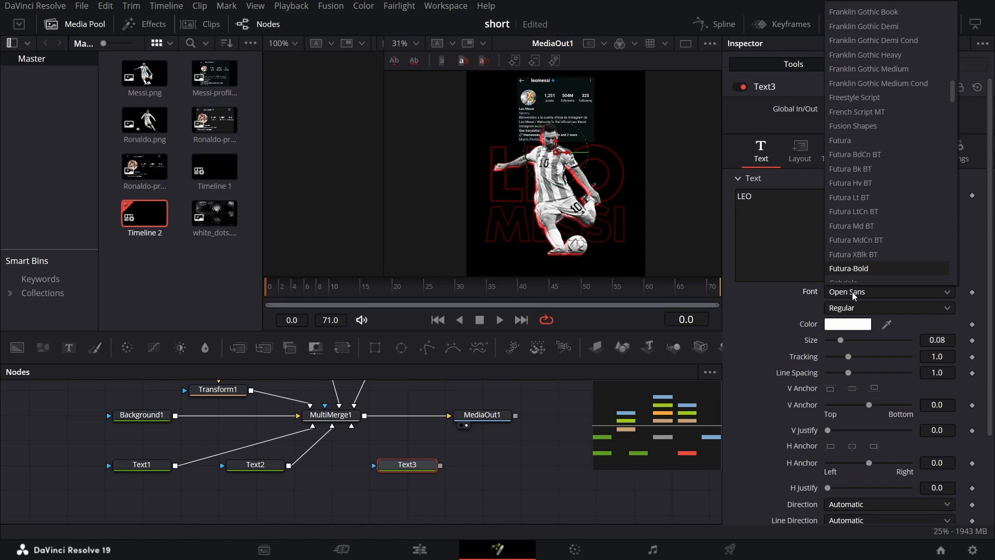
key("Return")
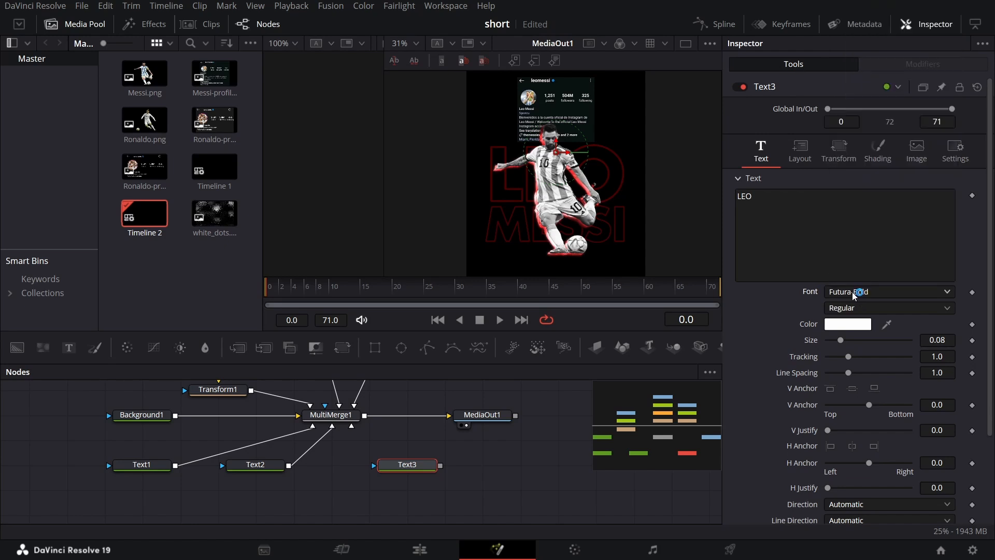
- Color the new LEO text pure red (#ff0000) and set its size to 0.3
left_click(852, 324)
left_click(649, 148)
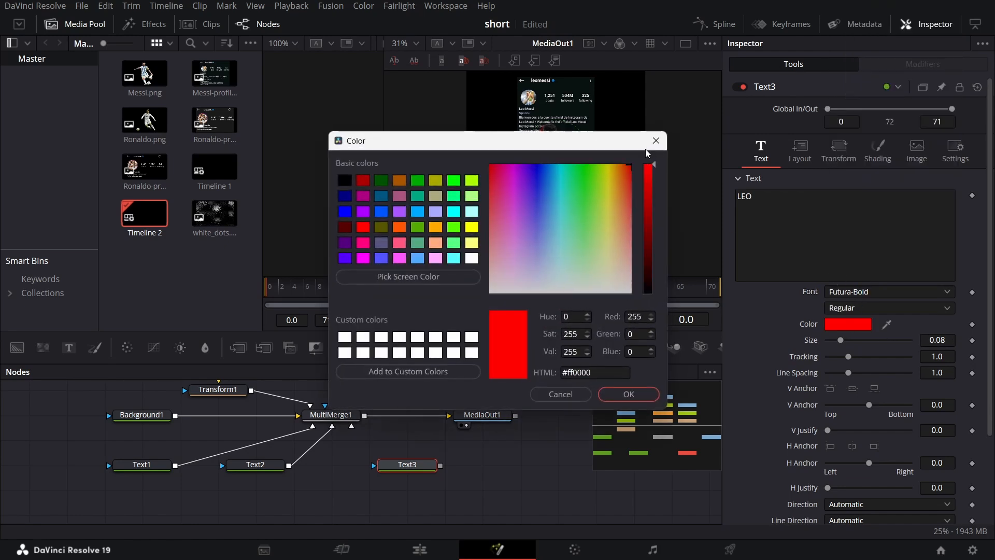
left_click(629, 394)
left_click(944, 340)
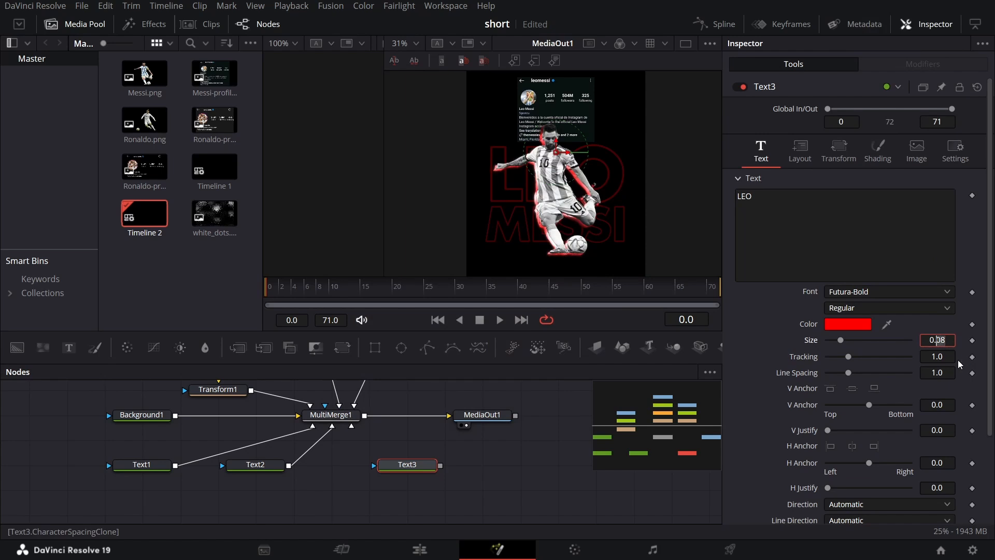
type("3")
key("Tab")
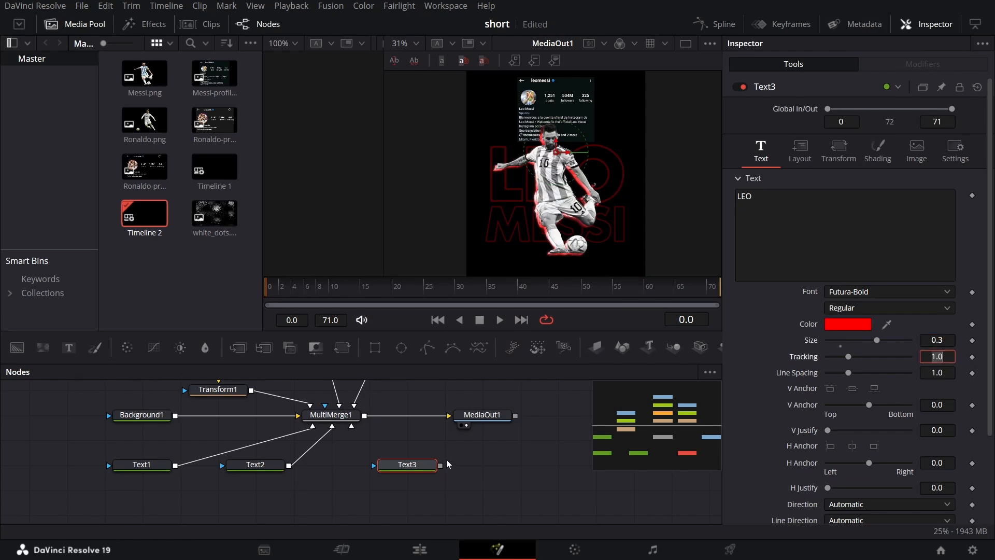
- Connect Text3 to MultiMerge1 and move its LEO text down over the player's torso
left_click_drag(440, 465, 356, 426)
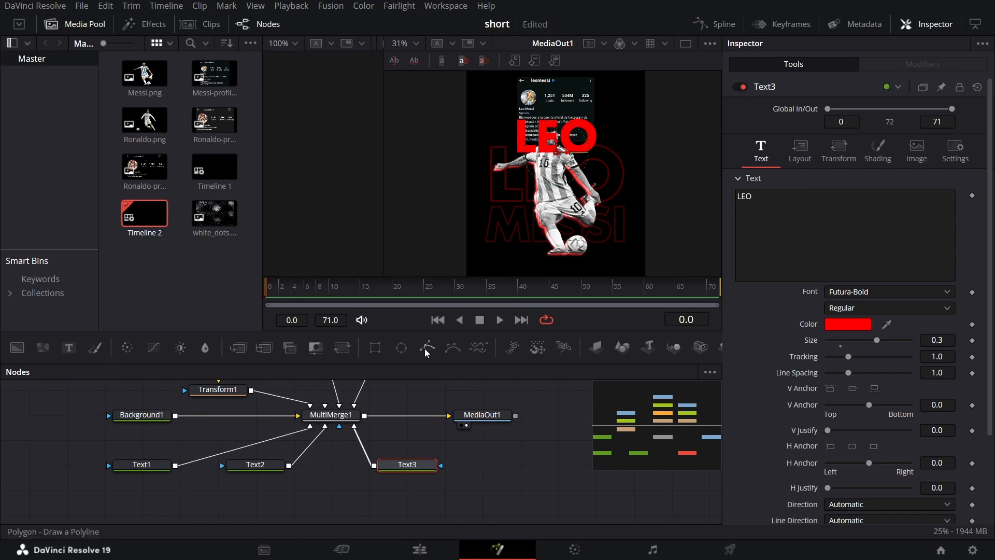
left_click_drag(556, 149, 556, 189)
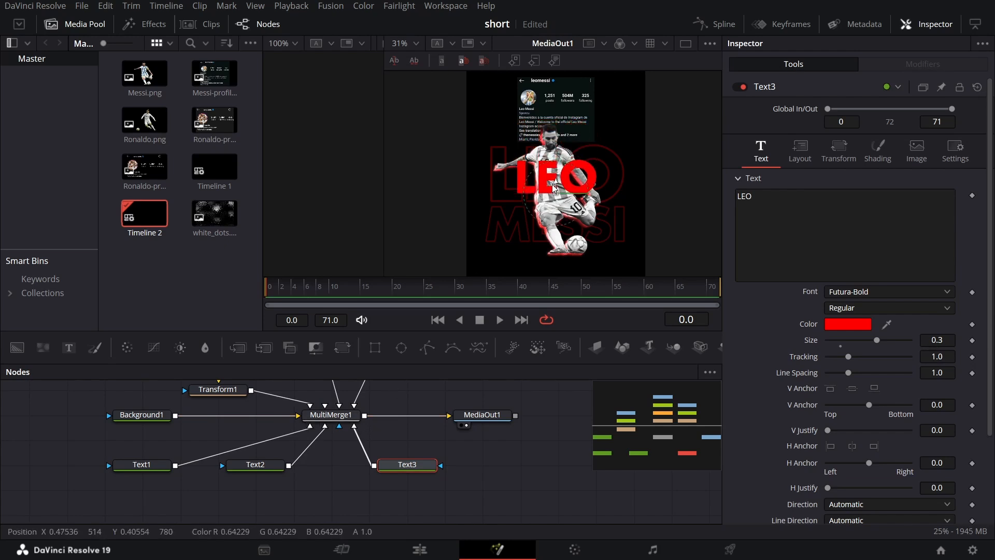
left_click_drag(424, 459, 386, 484)
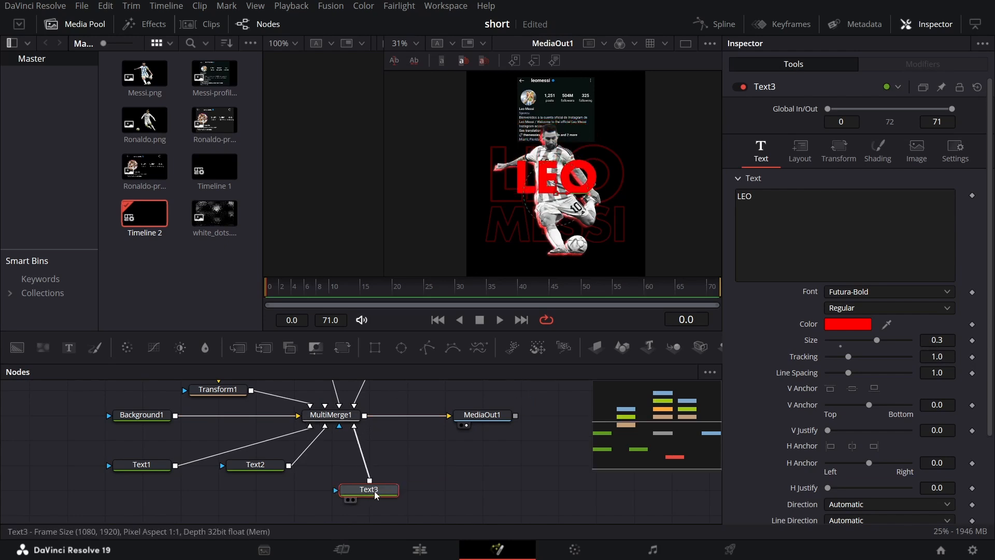
- Insert a Glow node between Text3 and MultiMerge1
key("shift+space")
type("glow")
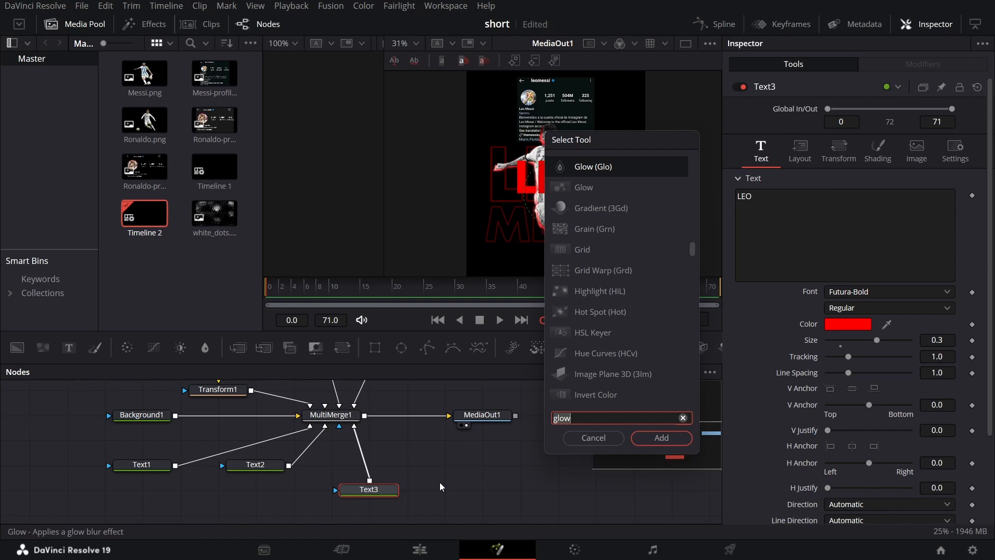
key("Return")
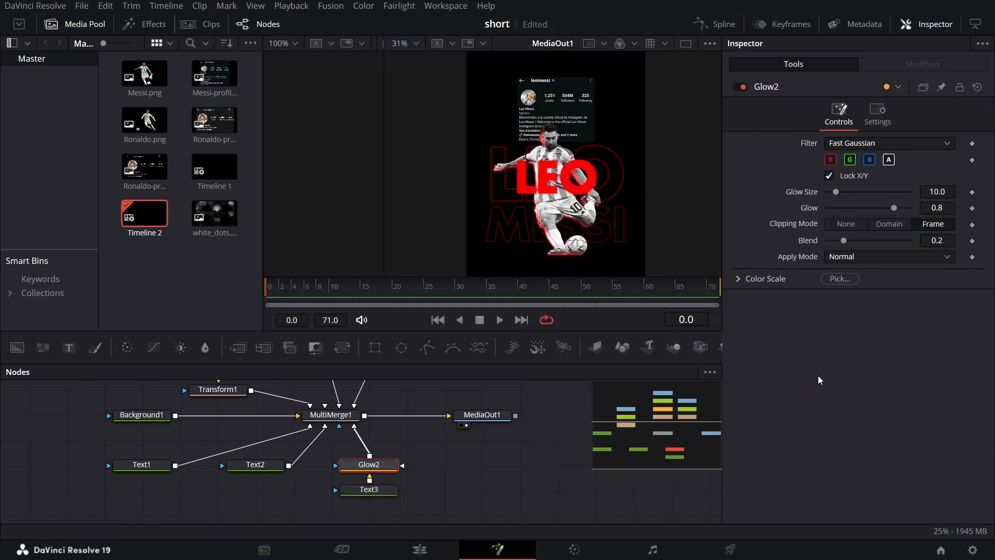
- Add another Text+ node beside Text3, paste Text3's settings onto it and connect it to MultiMerge1
left_click(369, 490)
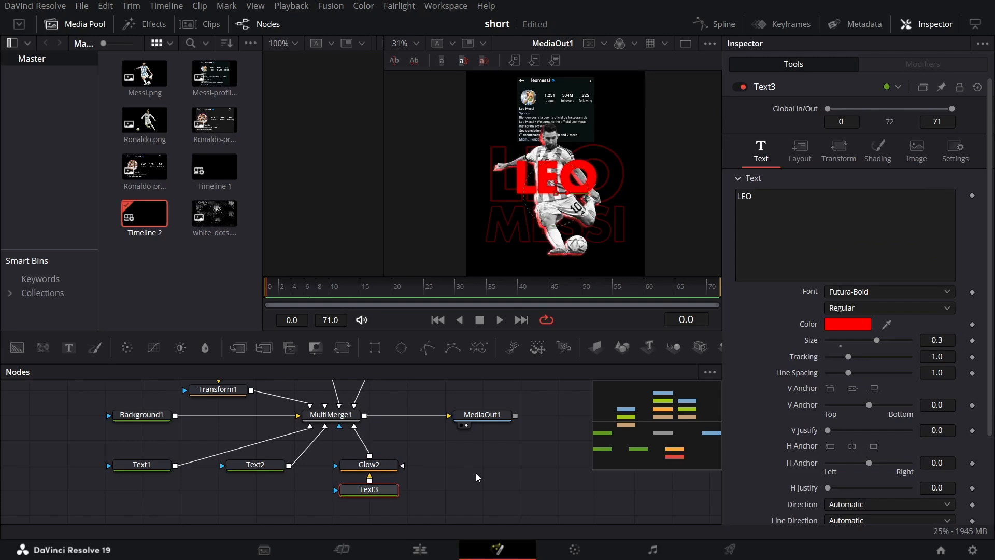
left_click_drag(69, 347, 424, 491)
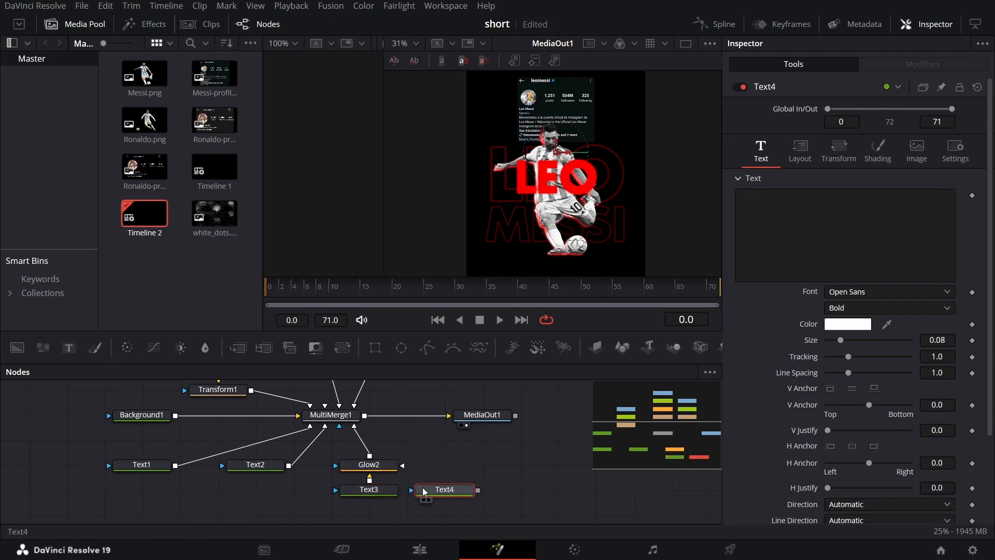
left_click(369, 489)
right_click(445, 490)
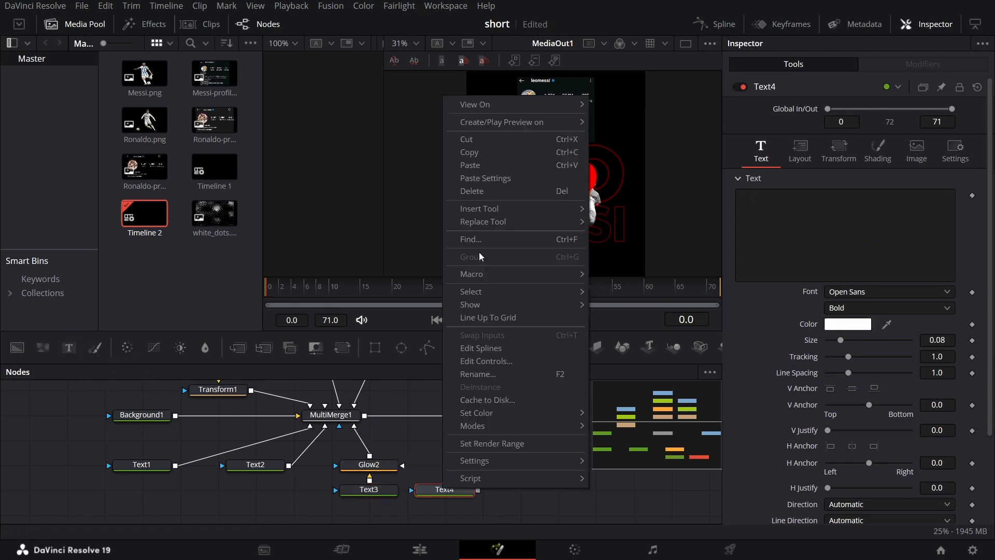
left_click(485, 177)
left_click_drag(478, 490, 357, 421)
- Insert a Glow node between Text4 and MultiMerge1, and arrange it directly above Text4 beside Glow2
left_click_drag(438, 490, 513, 492)
key("shift+space")
type("glow")
key("Return")
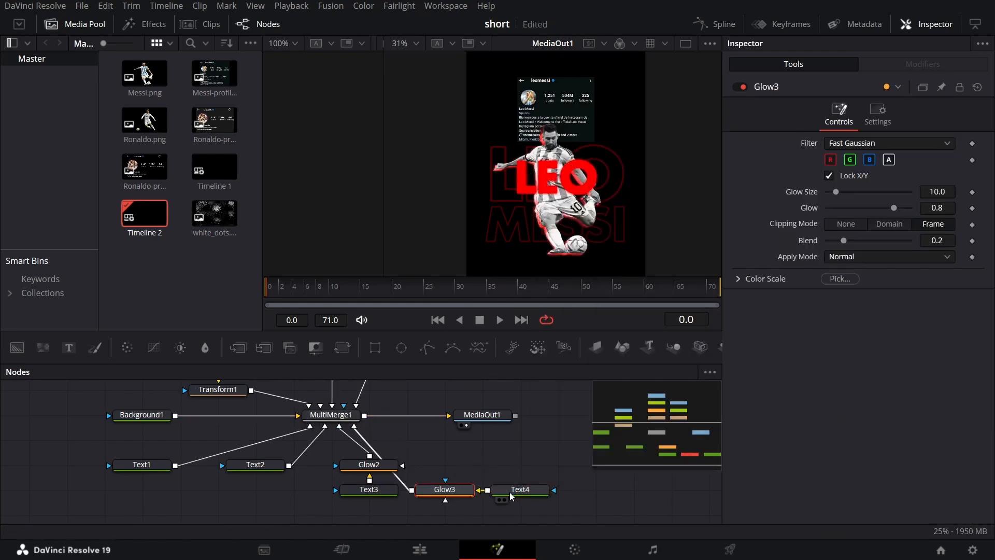
left_click_drag(461, 491, 536, 463)
left_click_drag(527, 466, 452, 467)
left_click(478, 502)
- Change Text4's wording to MESSI, place it directly below the solid red LEO and set its size to 0.2
left_click(460, 495)
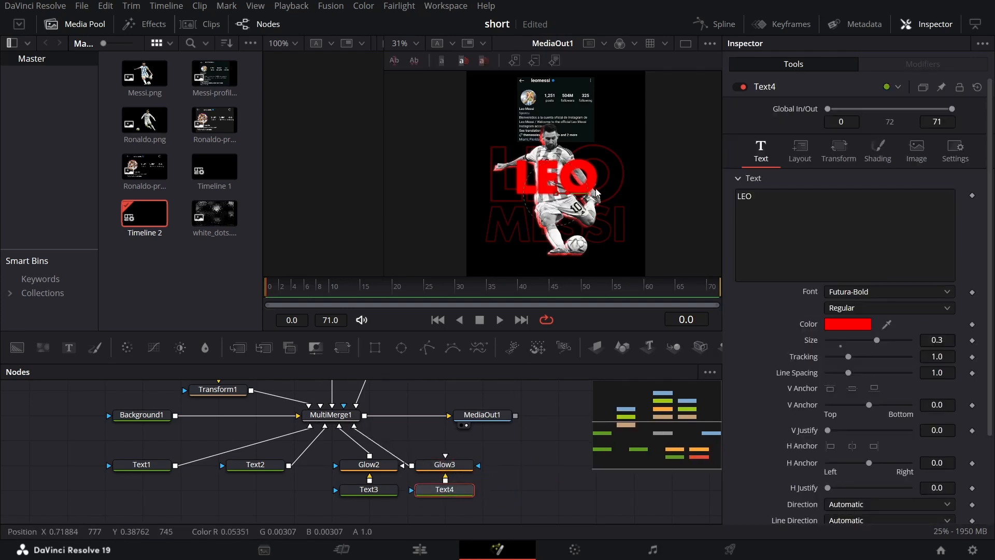
left_click(788, 212)
key("ctrl+a")
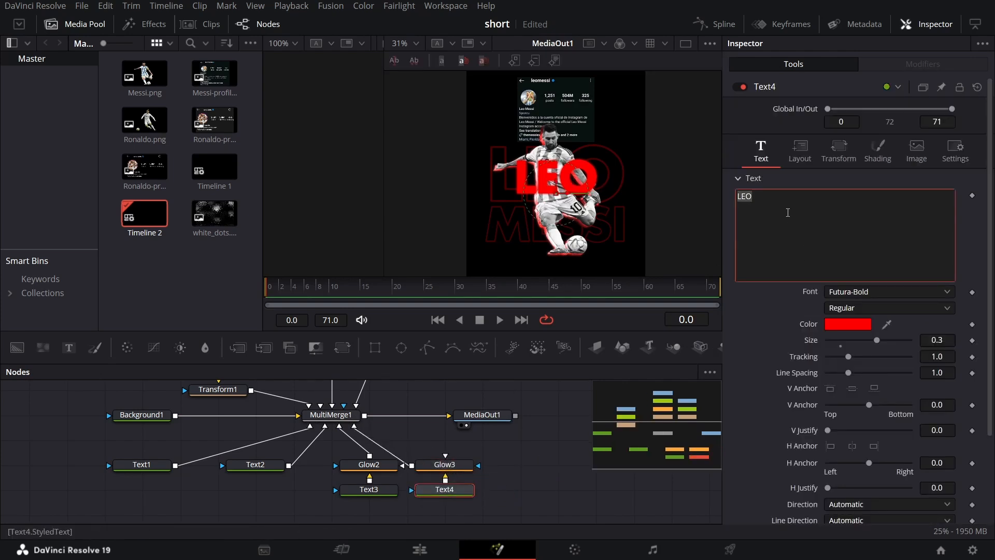
type("MES")
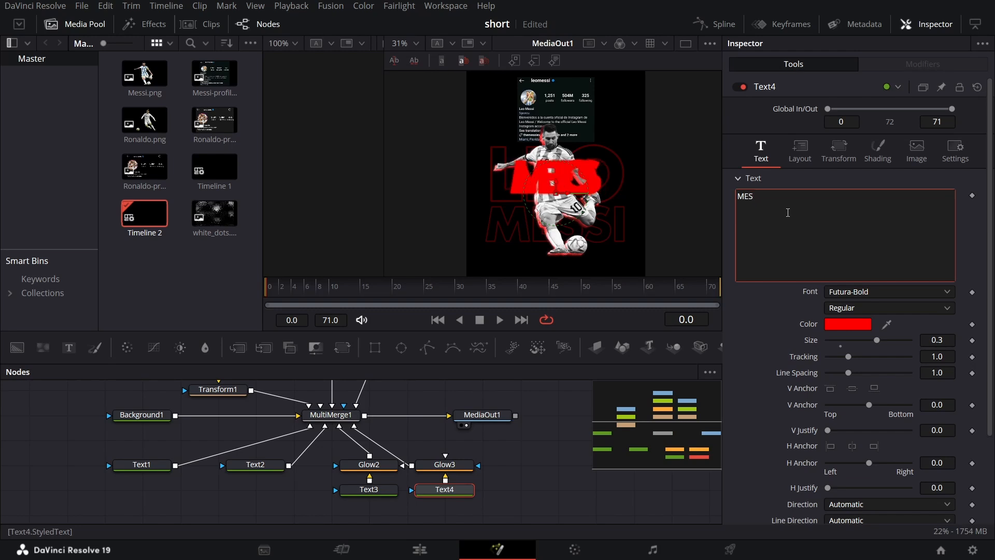
type("SI")
left_click_drag(557, 189, 559, 226)
left_click(942, 341)
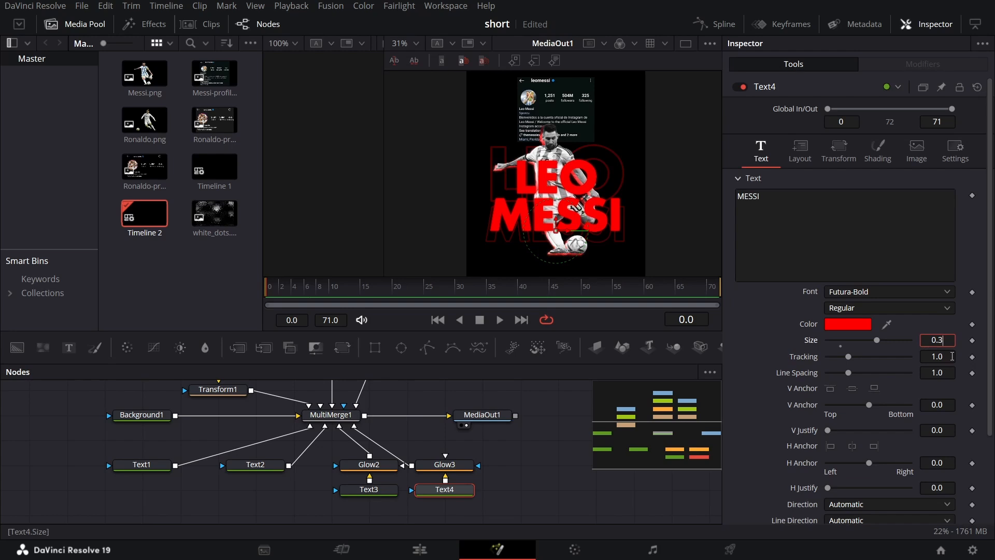
type("2")
key("Tab")
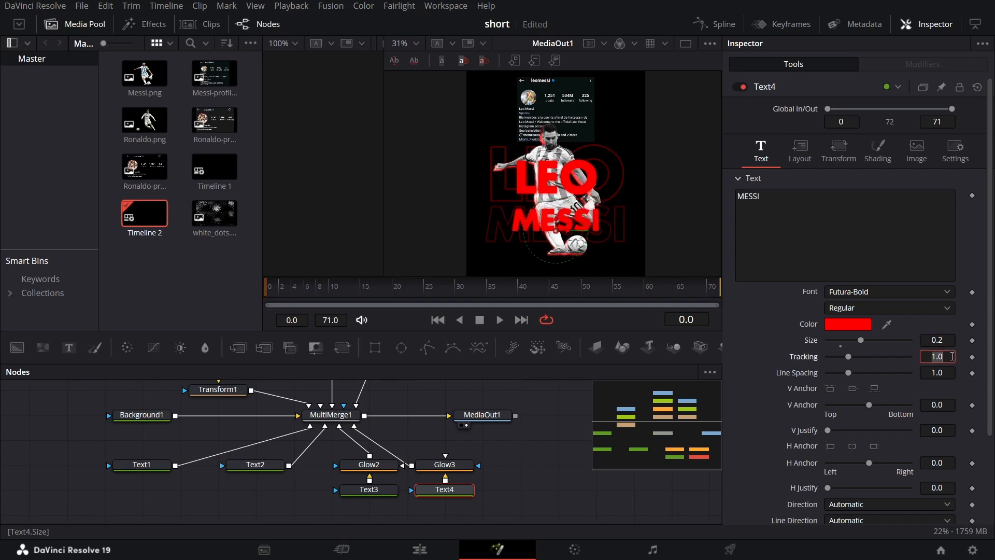
- Insert a Zoom Blur node between MultiMerge1 and MediaOut1, leaving some space after MultiMerge1
left_click_drag(545, 441, 589, 438)
left_click(269, 434)
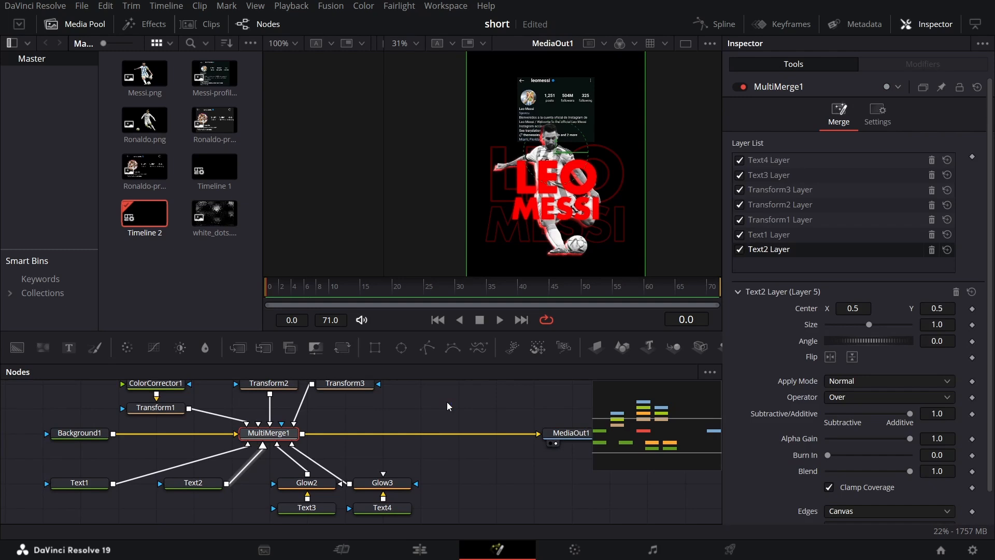
key("shift+space")
type("zoom")
key("Return")
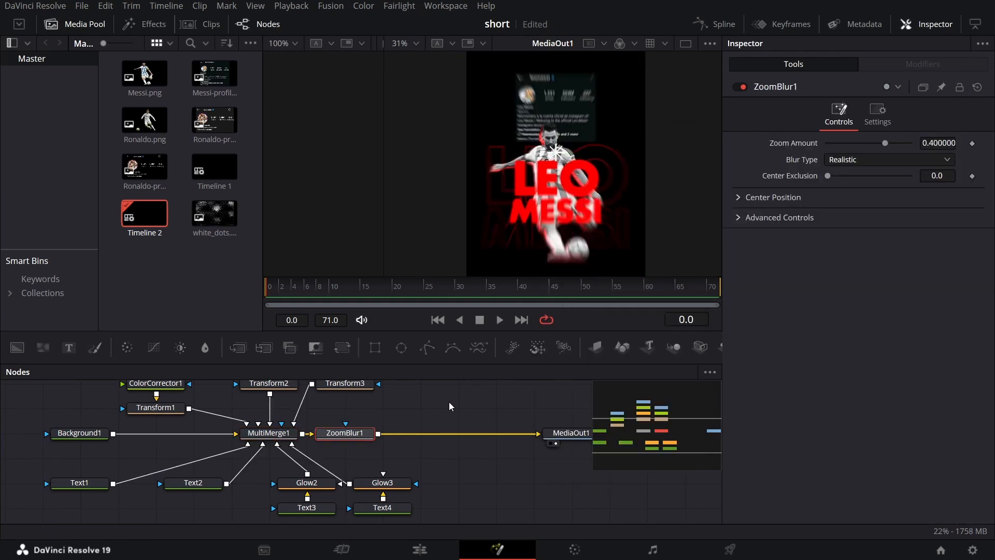
left_click_drag(346, 433, 421, 433)
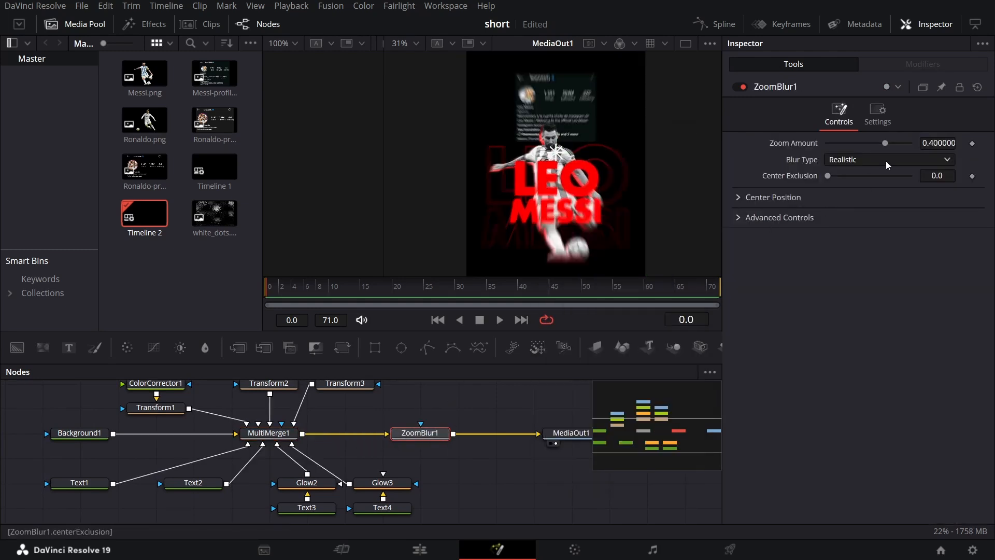
- Set ZoomBlur1's zoom amount to -0.3 and inspect the blur's effect on the composition up close
left_click(944, 141)
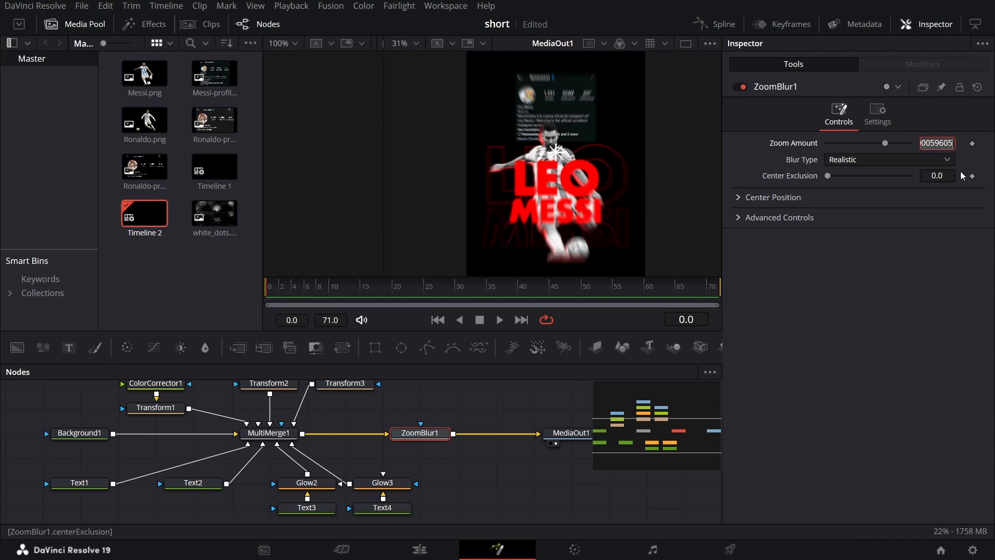
key("BackSpace")
key("Tab")
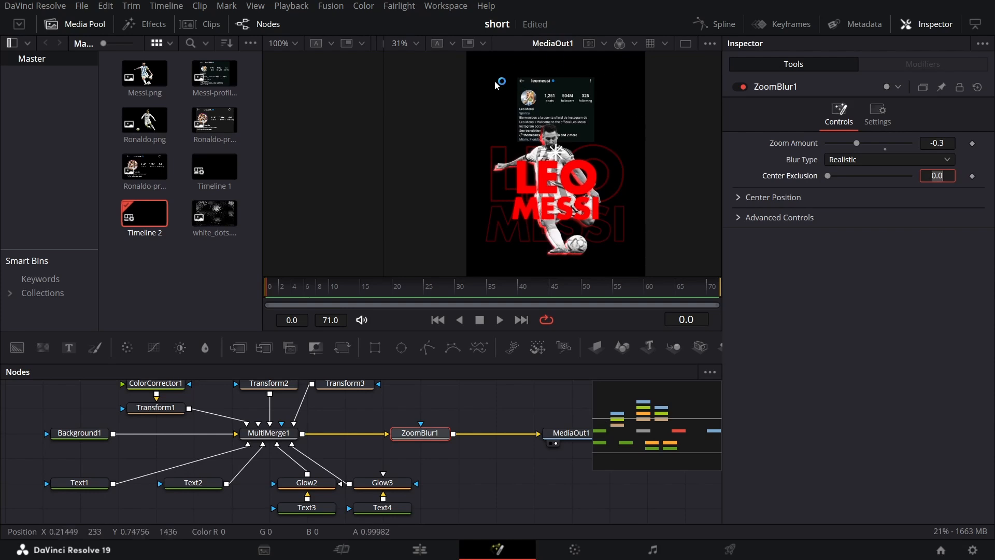
scroll(503, 173, "up", 5)
scroll(503, 174, "down", 3)
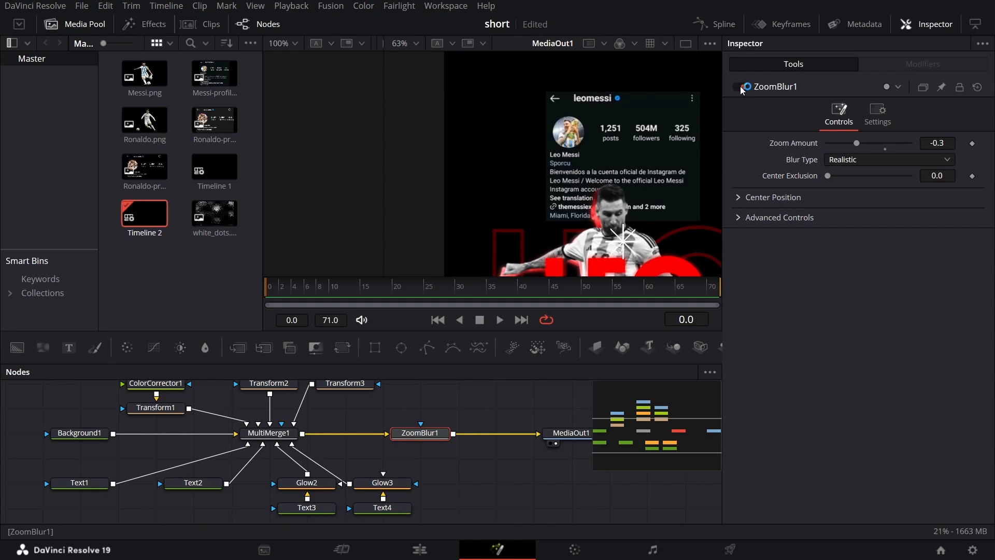
scroll(591, 189, "down", 3)
scroll(591, 189, "down", 2)
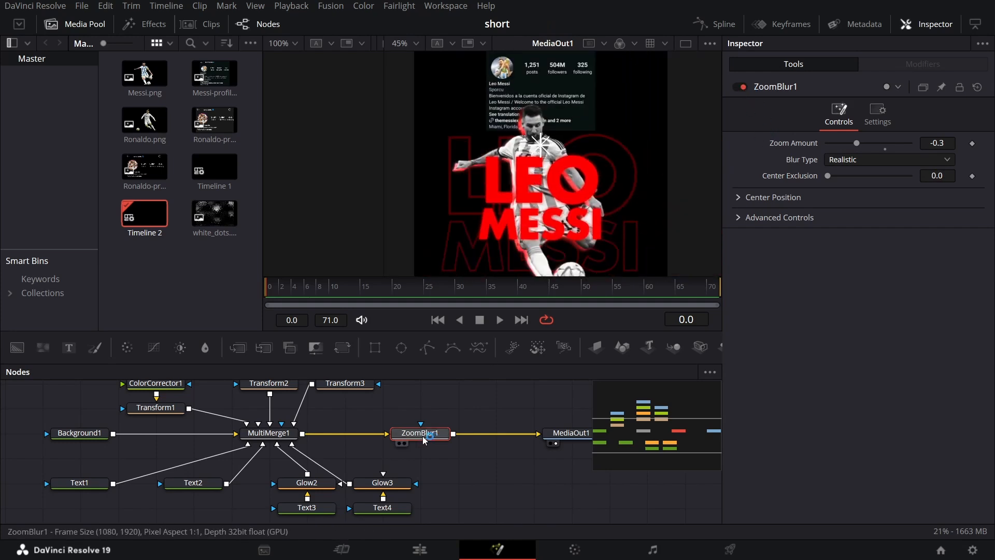
- Insert a Blur node after ZoomBlur1, followed by a Transform node before MediaOut1
left_click_drag(430, 434, 392, 434)
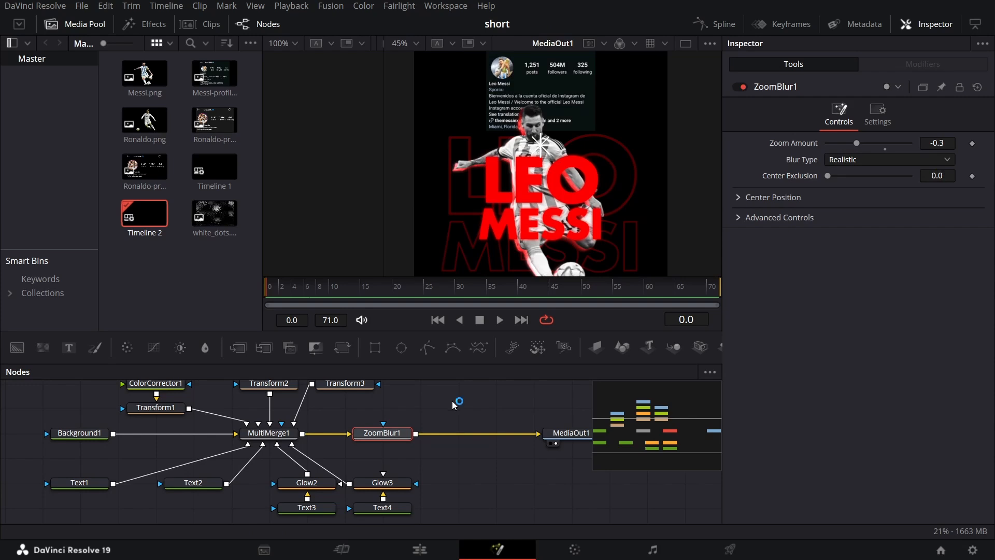
key("shift+space")
type("blur")
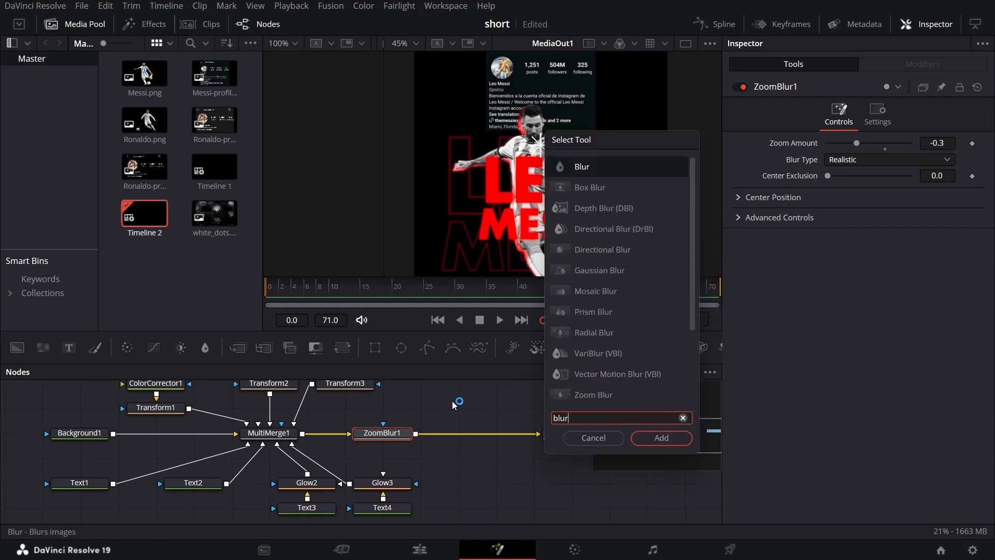
key("Return")
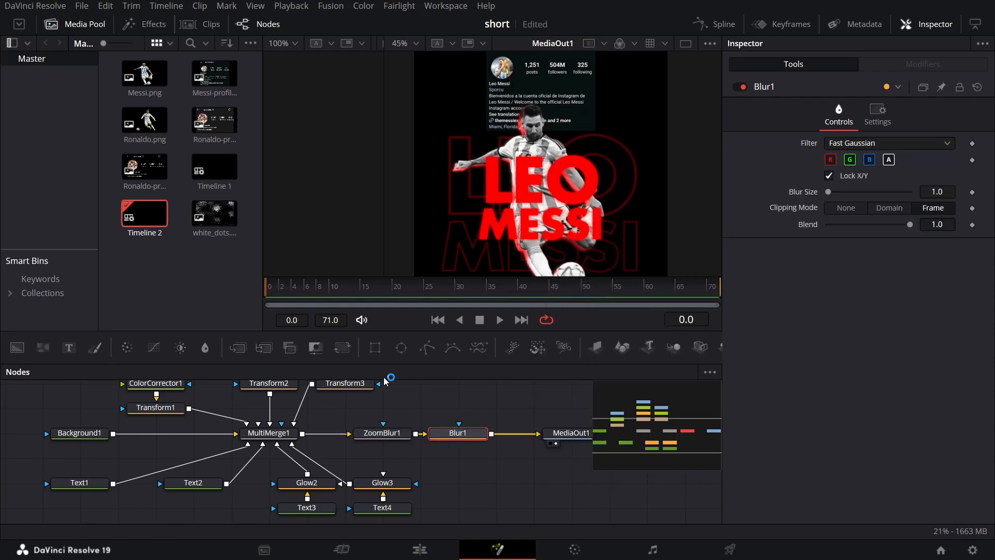
left_click(341, 347)
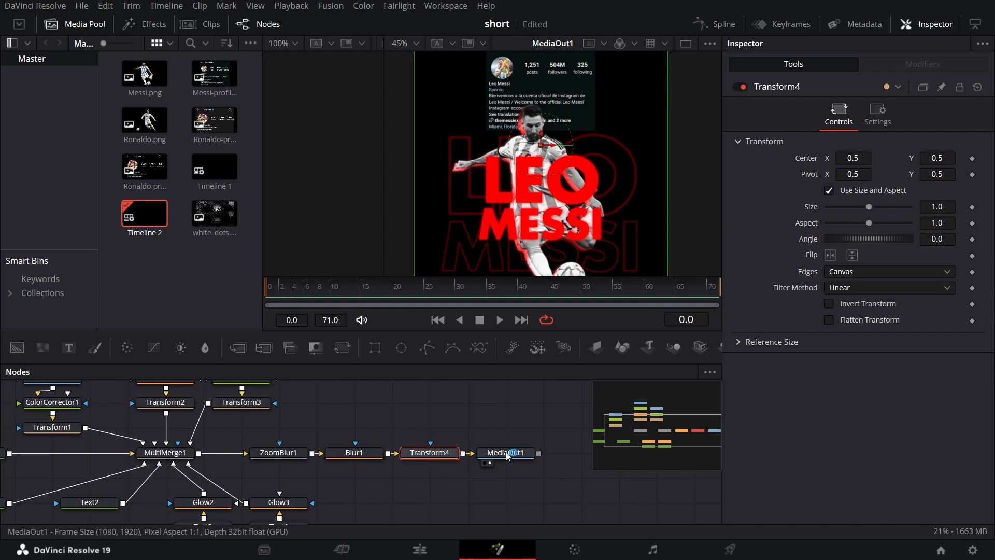
- Keyframe Blur1's blur size at 0 on frame 30 and raise it to a heavy blur on frame 40
left_click(507, 453)
left_click_drag(371, 414, 441, 414)
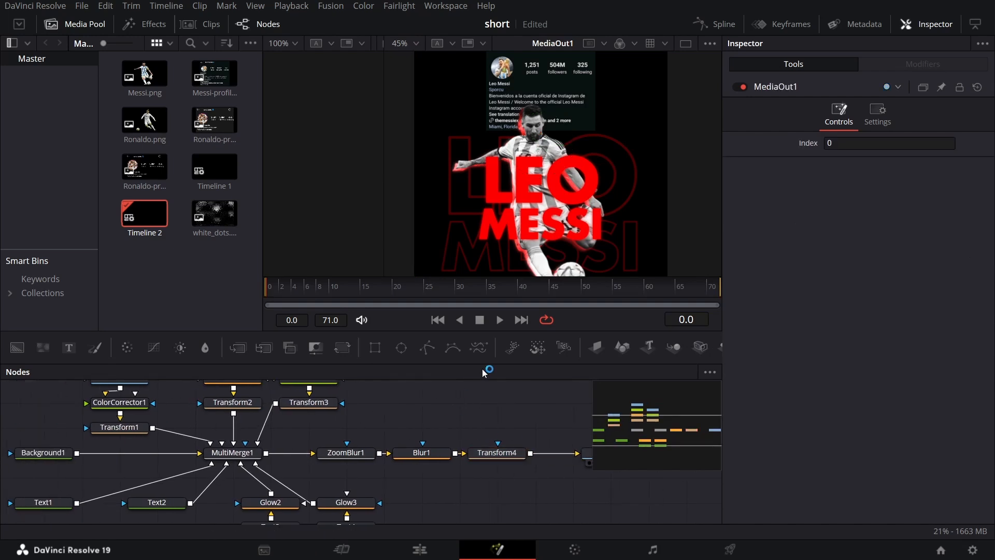
left_click(459, 290)
left_click(422, 452)
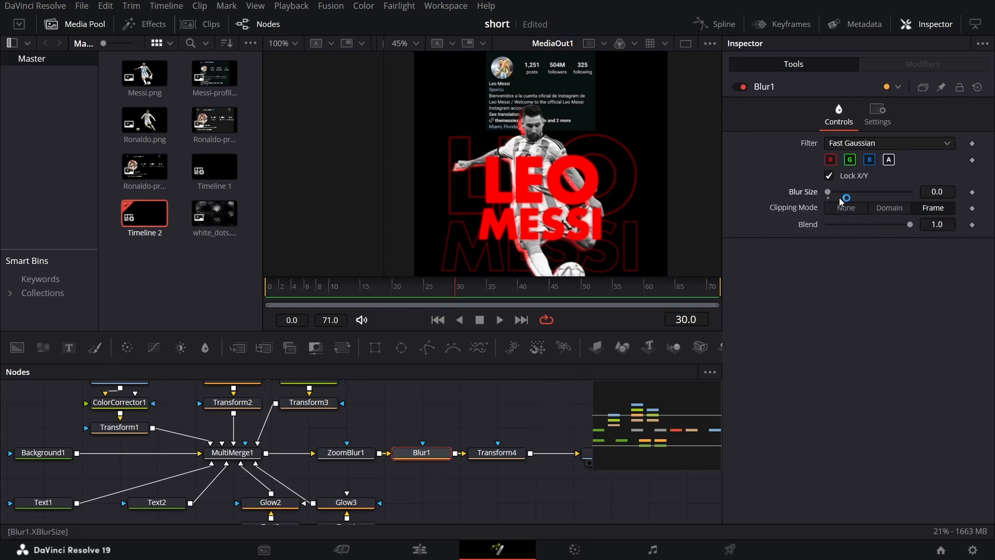
left_click(974, 193)
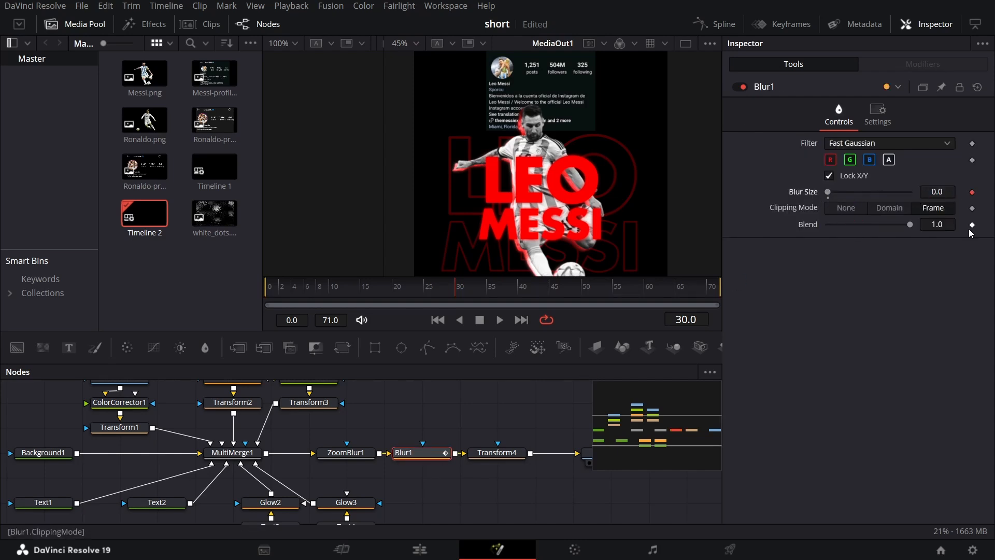
left_click(520, 293)
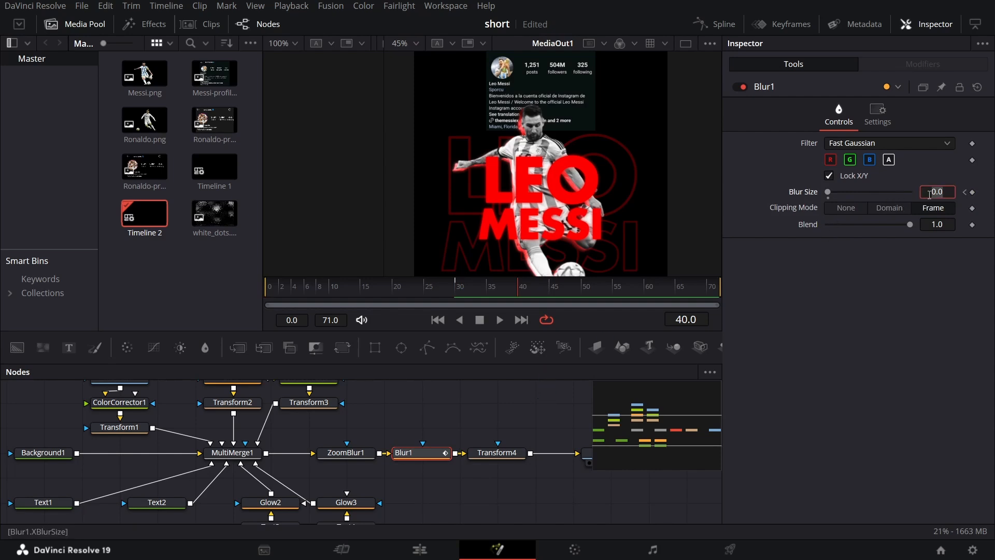
type("0")
key("Return")
- Make Background1 fully transparent by setting its alpha to 0
left_click(498, 452)
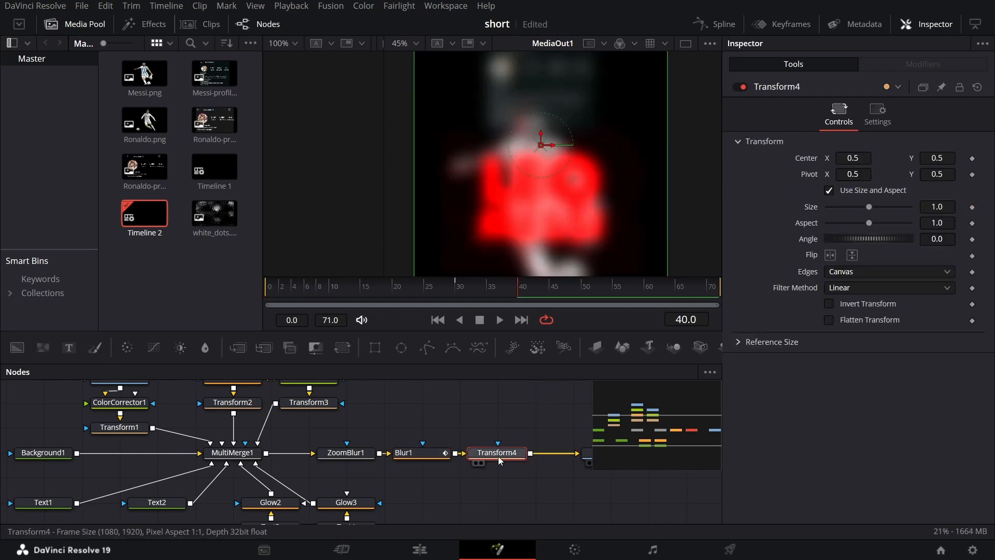
left_click_drag(367, 418, 529, 422)
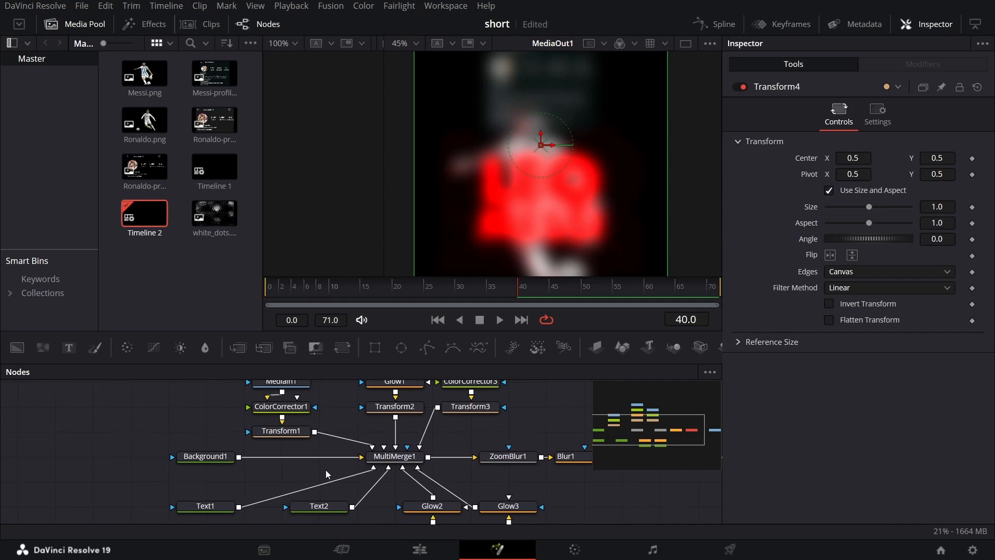
left_click(216, 463)
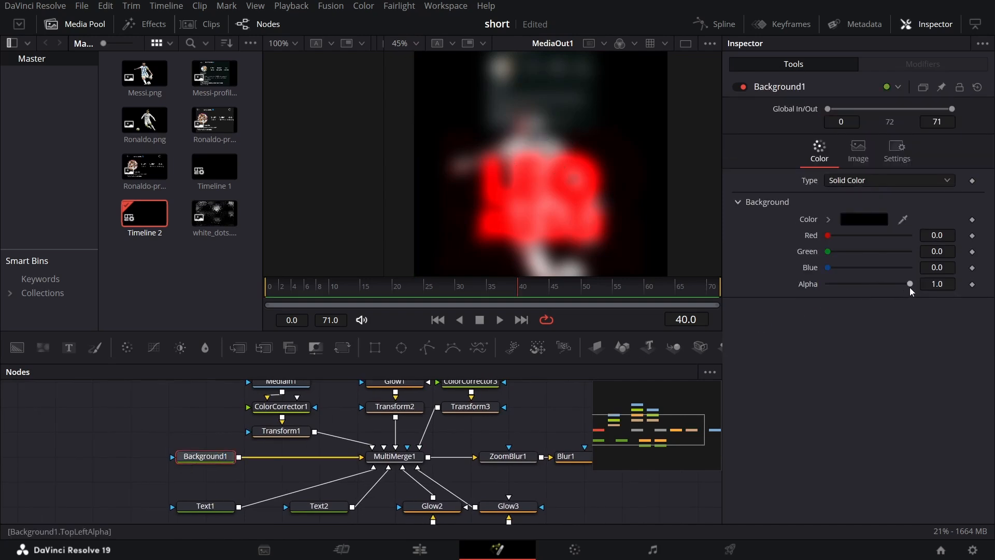
left_click_drag(910, 285, 824, 290)
left_click_drag(586, 433, 468, 453)
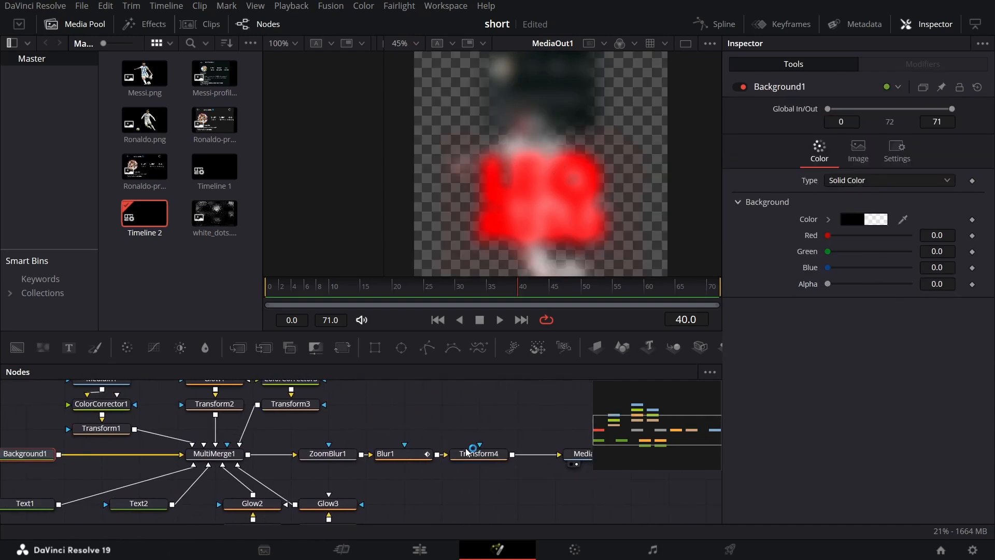
- Keyframe Transform4's size at 5.0 on frame 0 and 2.0 on frame 2
left_click(468, 453)
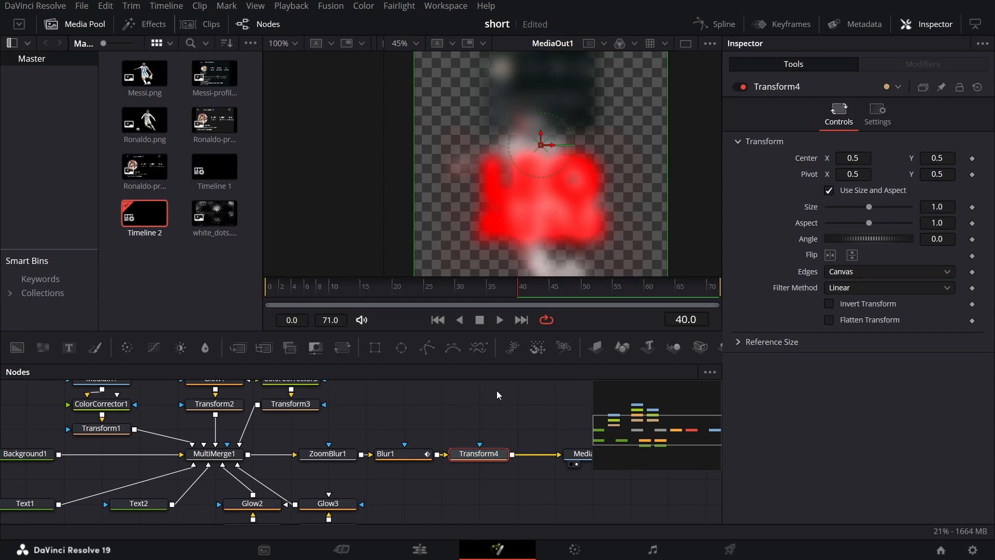
key("Home")
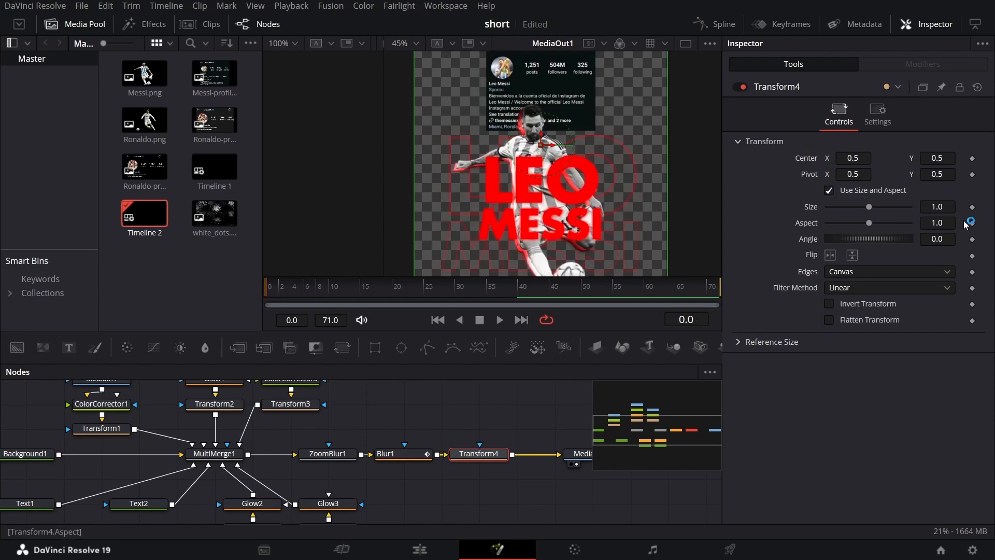
left_click(972, 207)
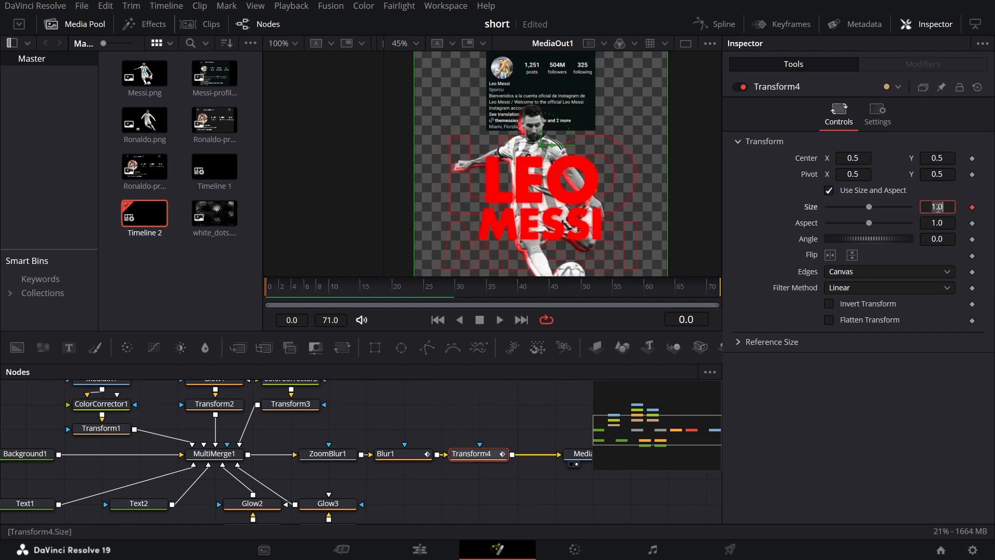
left_click(938, 208)
type("5")
key("Tab")
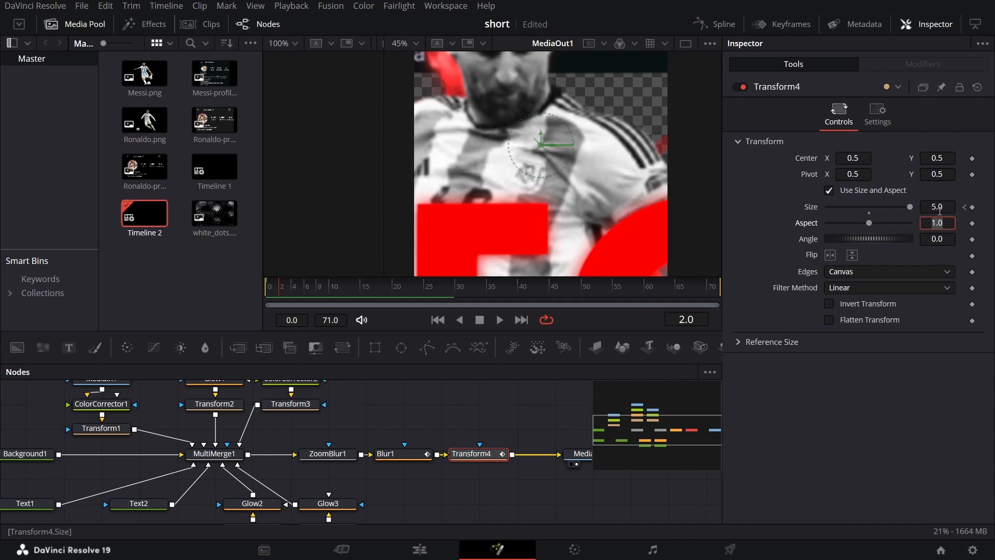
left_click(940, 209)
key("Tab")
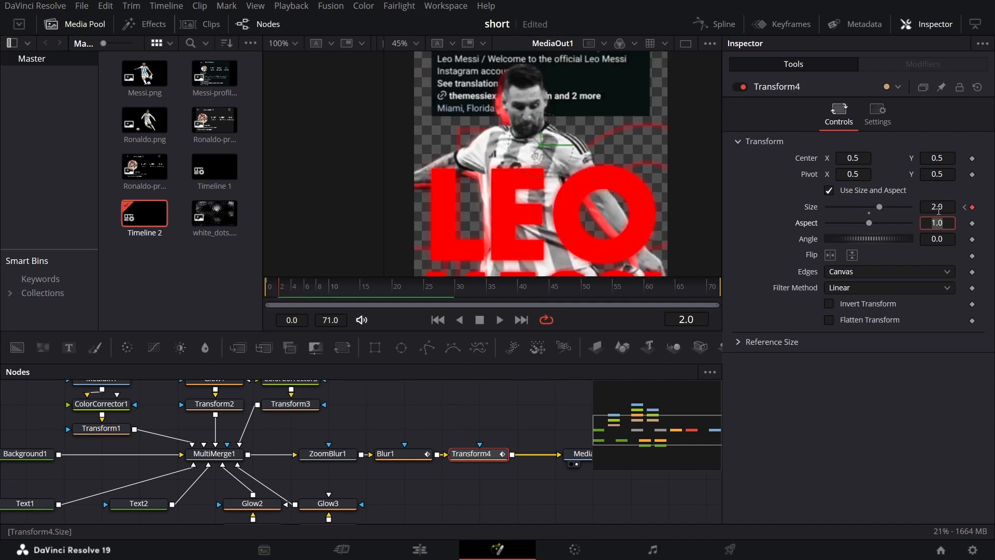
- Add Transform4 size keyframes of 1.3 on frame 10 and 1.2 on frame 20
left_click(329, 288)
left_click(938, 207)
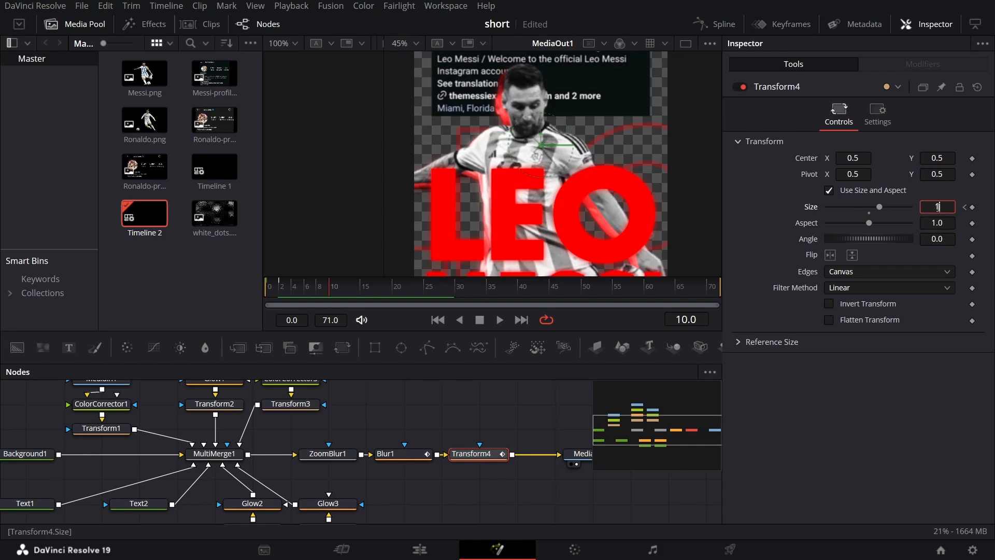
type("1.3")
key("Tab")
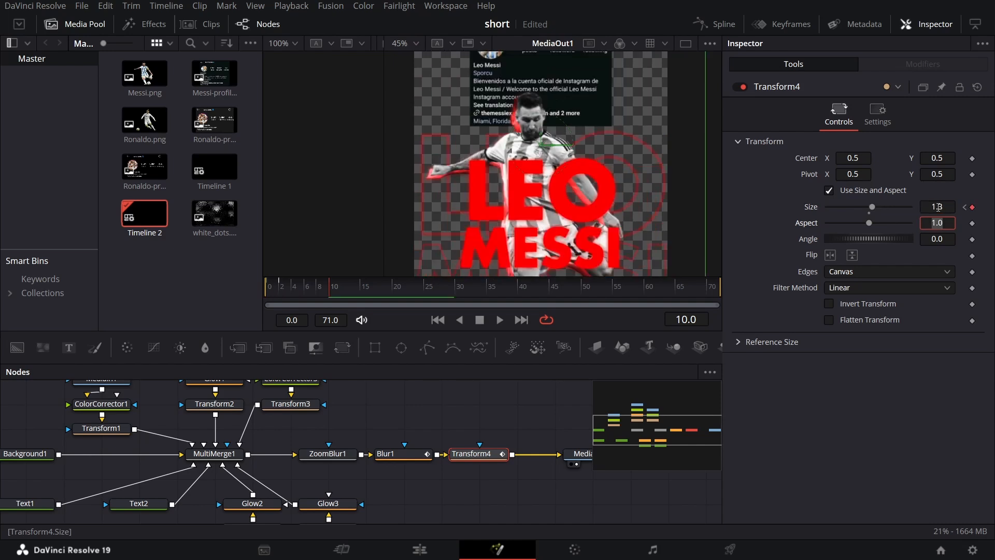
left_click(397, 289)
left_click(944, 206)
key("BackSpace")
type("2")
key("Tab")
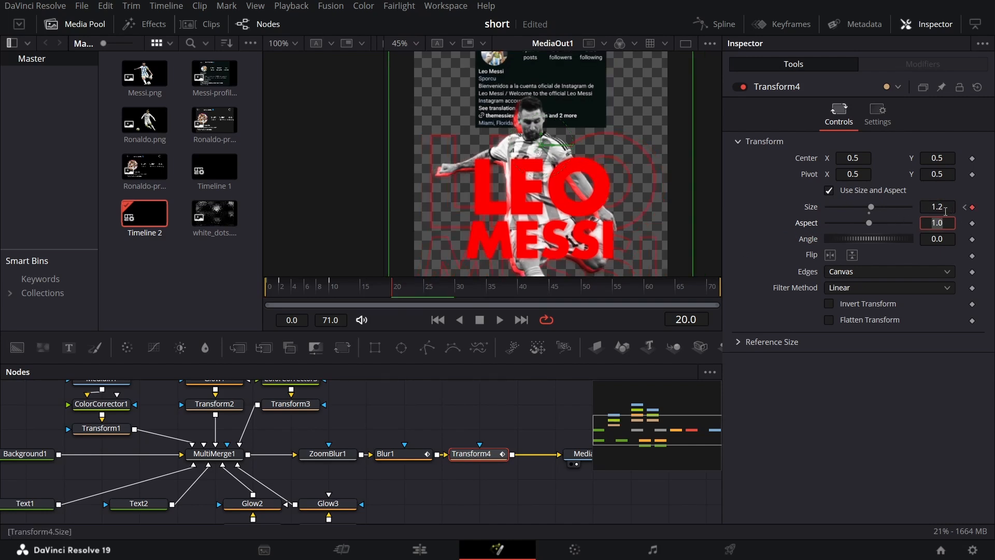
- Keyframe Transform4's center and angle on frame 20, and set the angle to -10 on frame 40
left_click(972, 159)
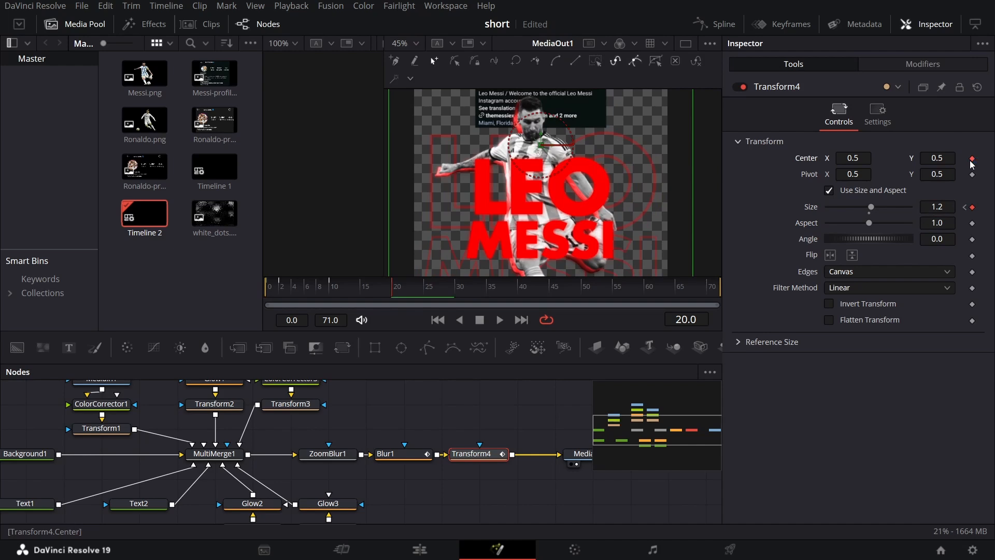
left_click(973, 239)
left_click(520, 289)
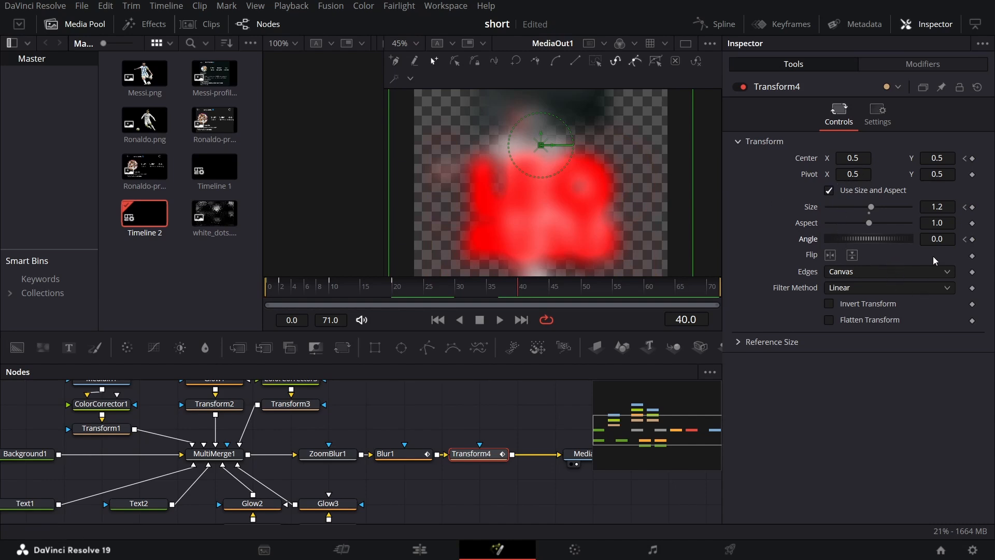
left_click(938, 239)
type("-10")
key("Tab")
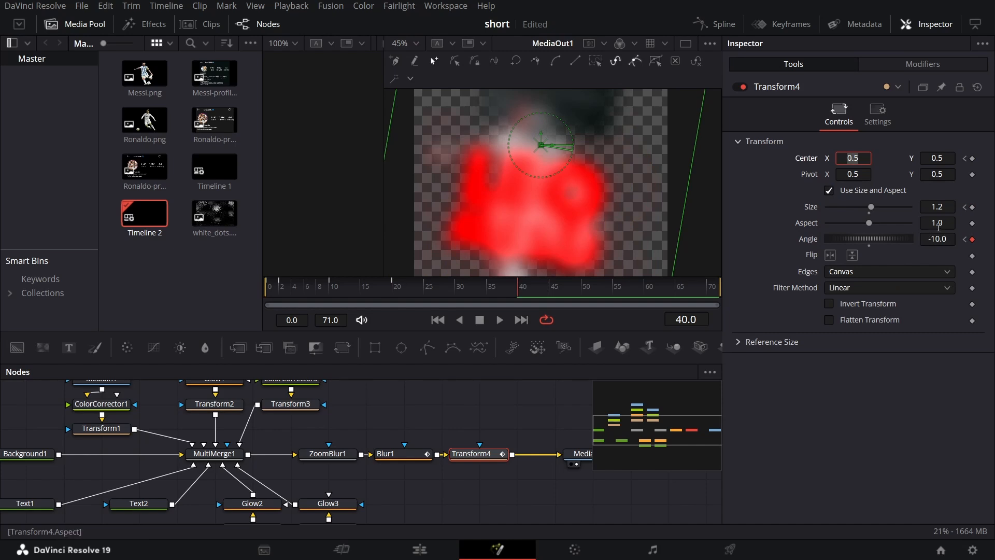
- On frame 40, set Transform4's size to 0.5 and its center to X 0.7, Y 0.4
left_click(941, 206)
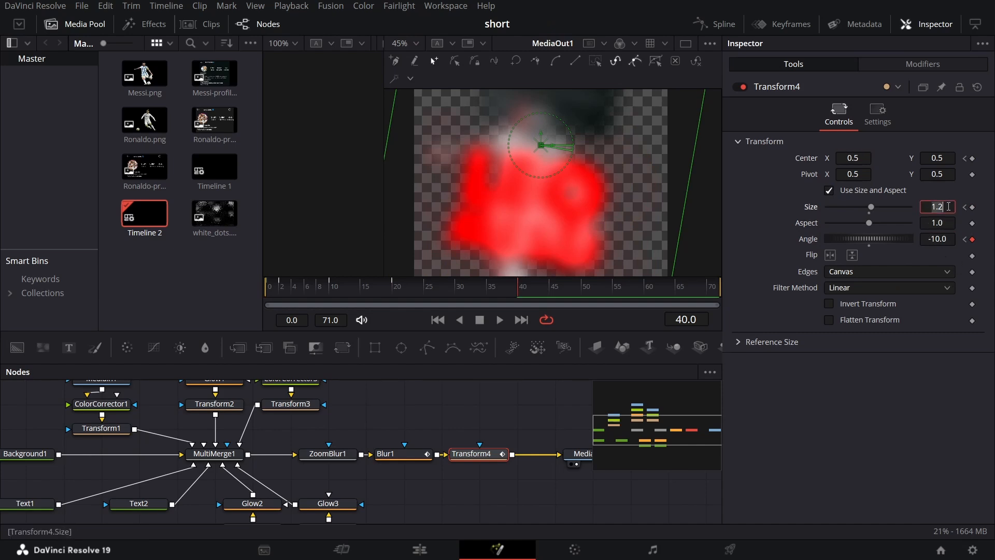
type("0.5")
key("Tab")
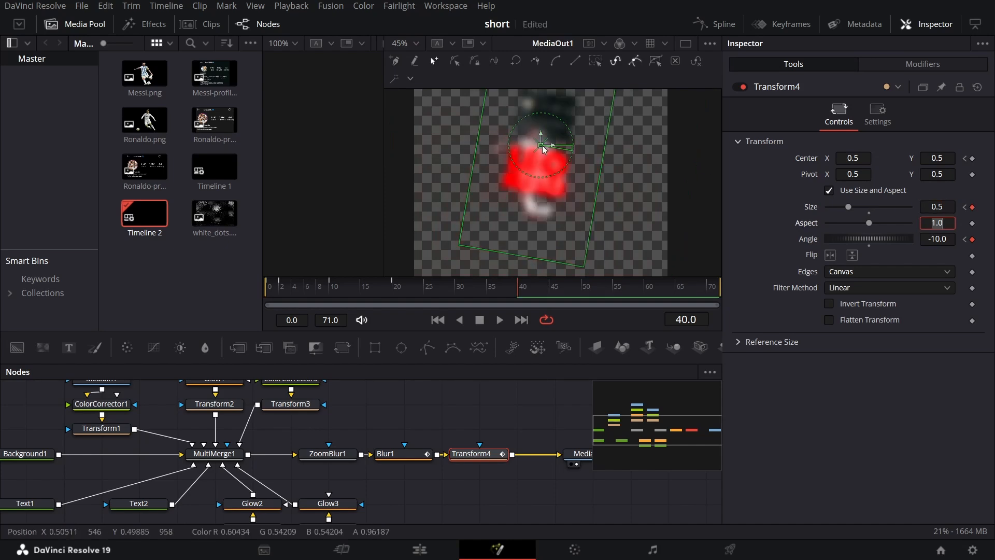
left_click_drag(546, 148, 629, 198)
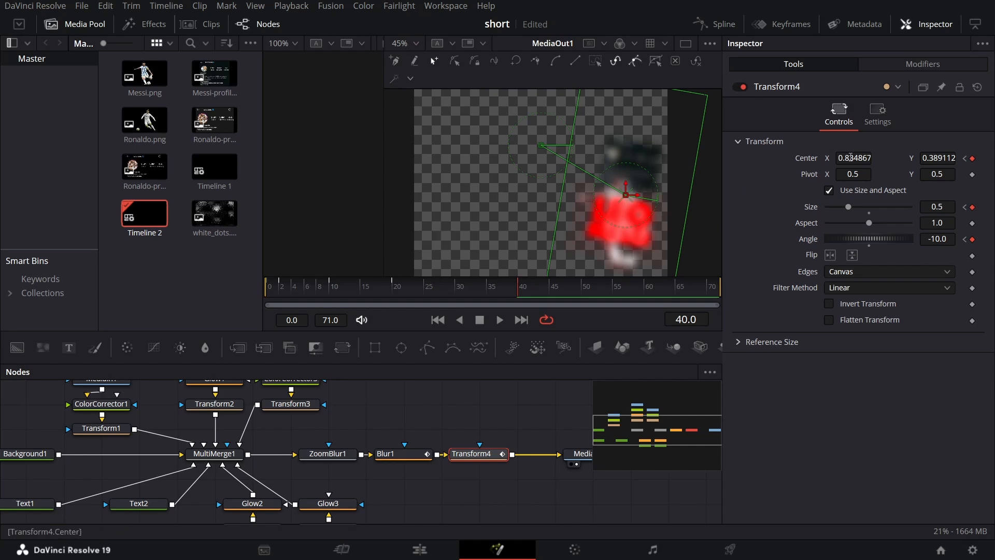
left_click(854, 158)
type("0.7")
key("Tab")
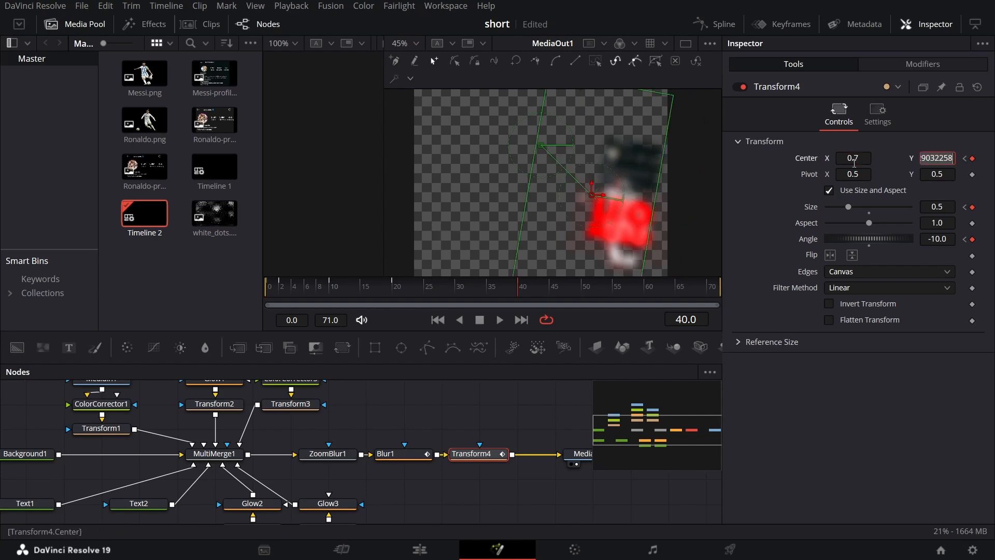
type("0.4")
key("Tab")
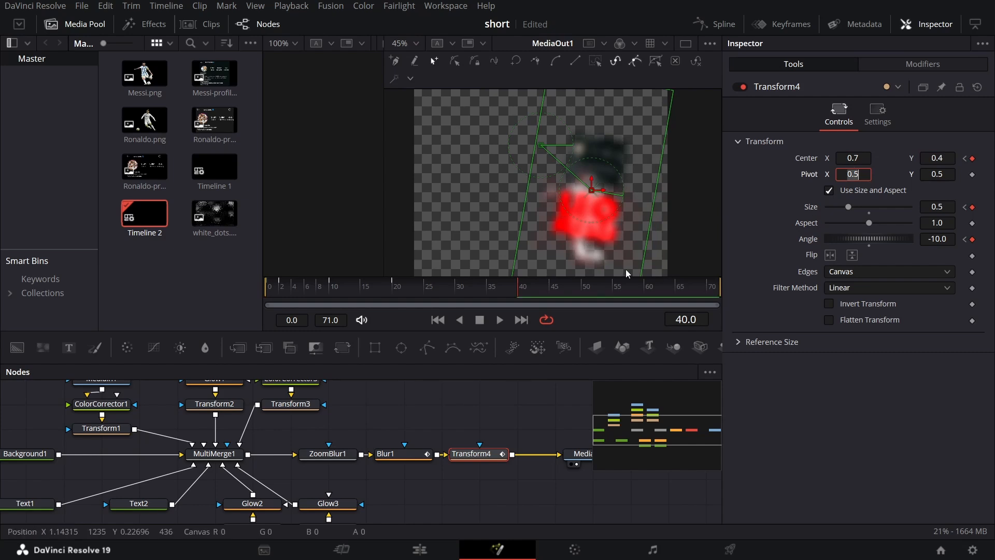
- On the last frame, 71, set Transform4's center to X 0.8, Y 0.4
left_click_drag(536, 290, 724, 300)
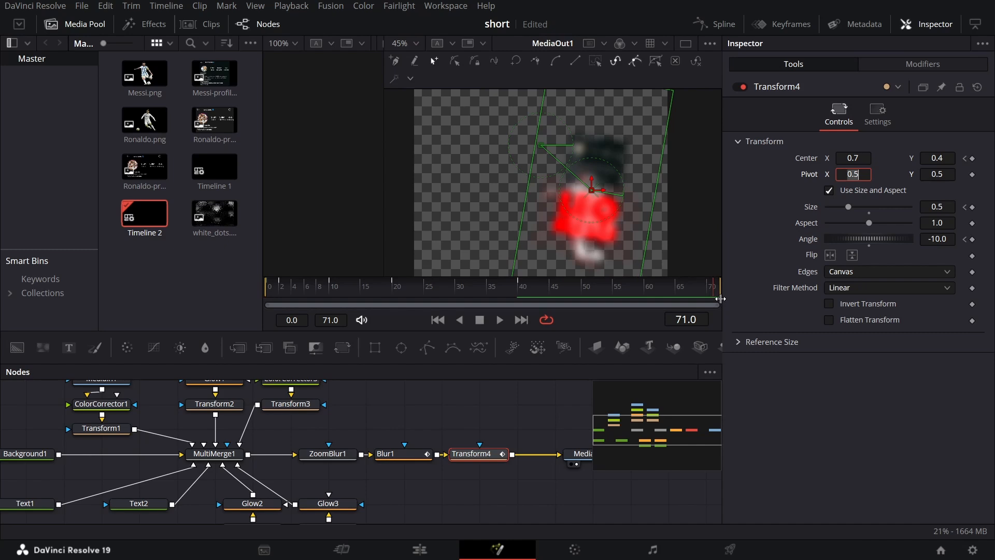
left_click(861, 157)
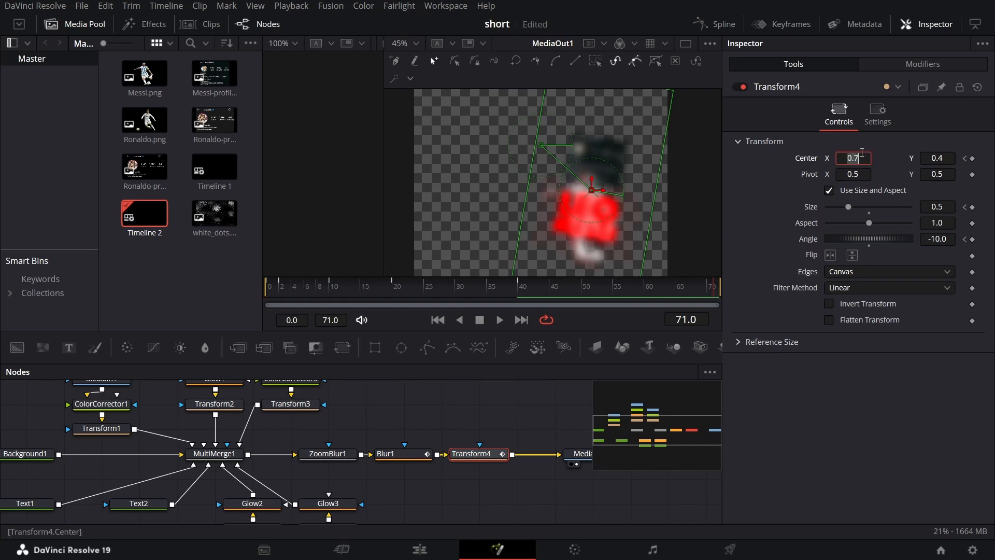
key("Tab")
type("0.")
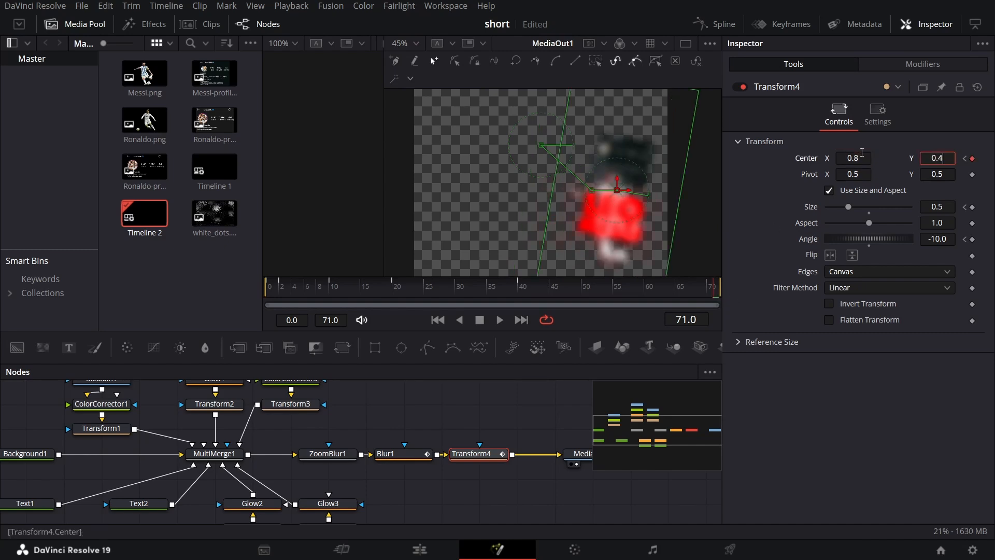
key("Tab")
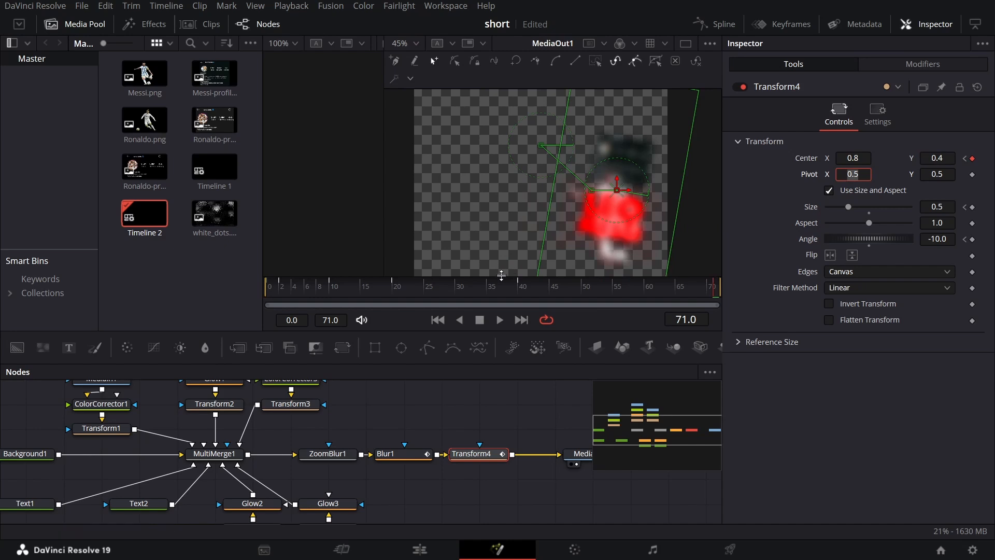
- Play the animation from frame 0 with the whole vertical frame in view to check the motion
key("Home")
scroll(571, 164, "down", 3)
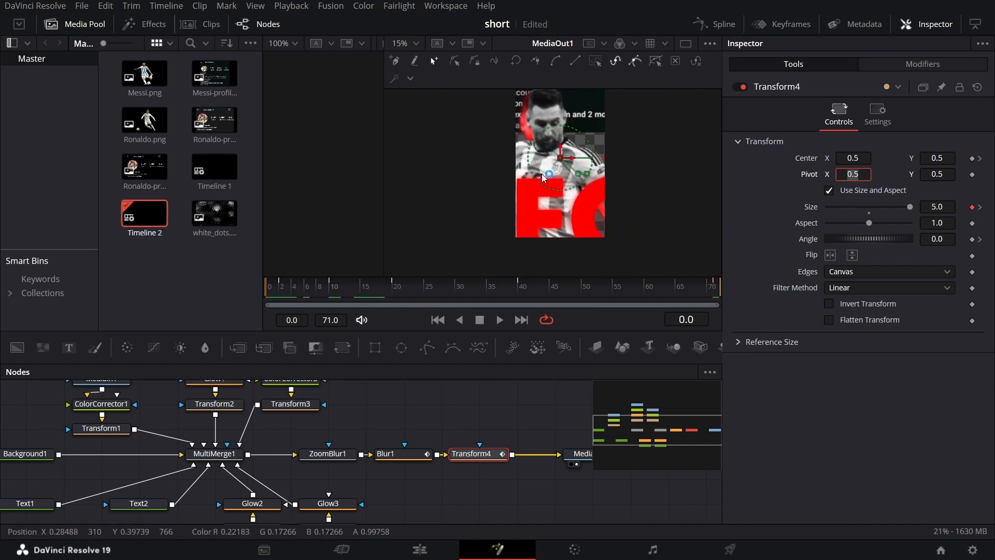
key("BackSpace")
key("Escape")
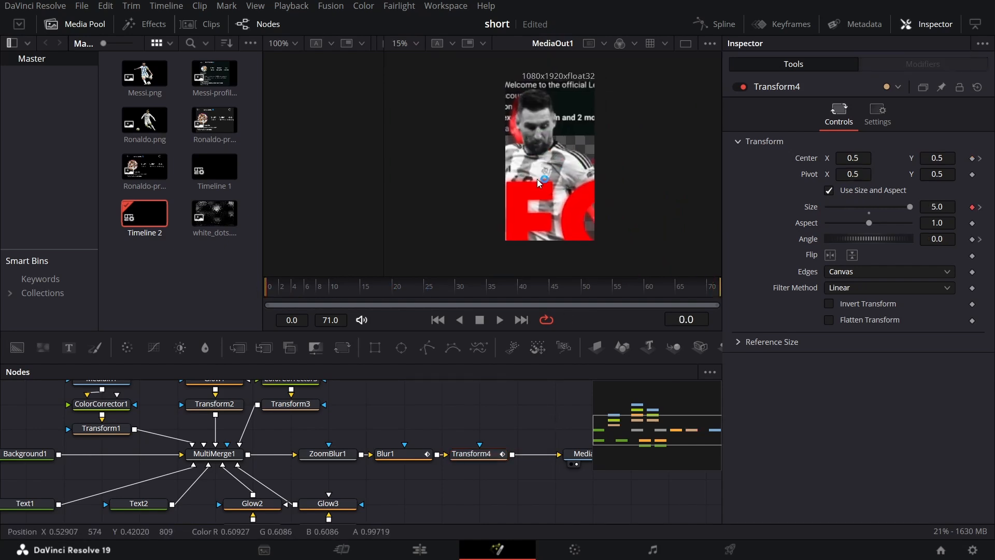
scroll(546, 169, "up", 3)
key("space")
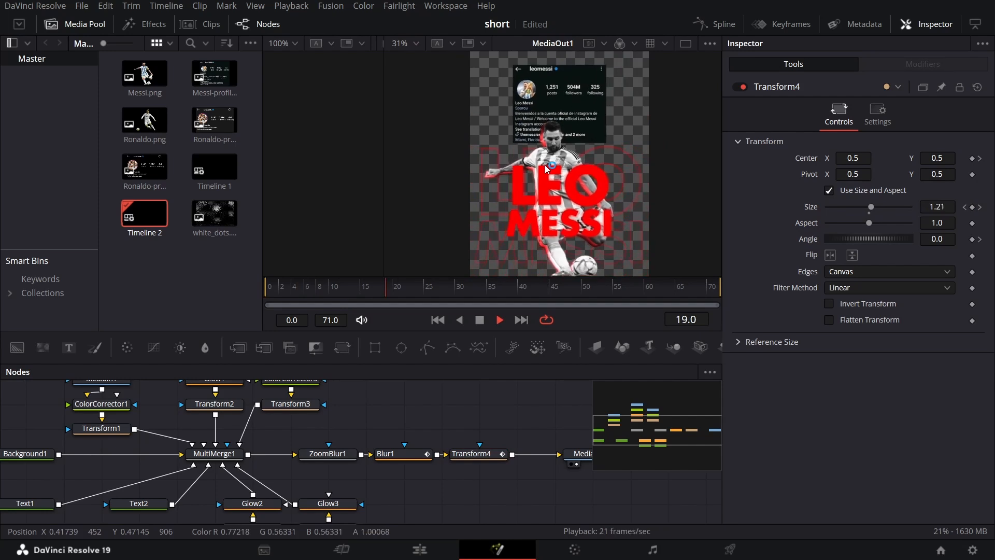
key("space")
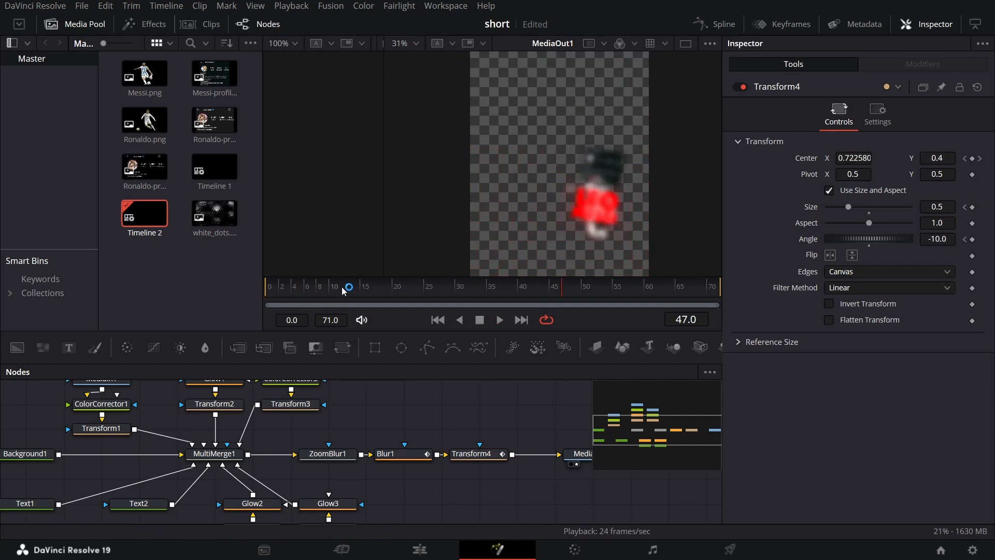
- On frame 5, keyframe the Write On of the LEO text (Text3) and the MESSI text (Text4)
left_click_drag(342, 290, 303, 297)
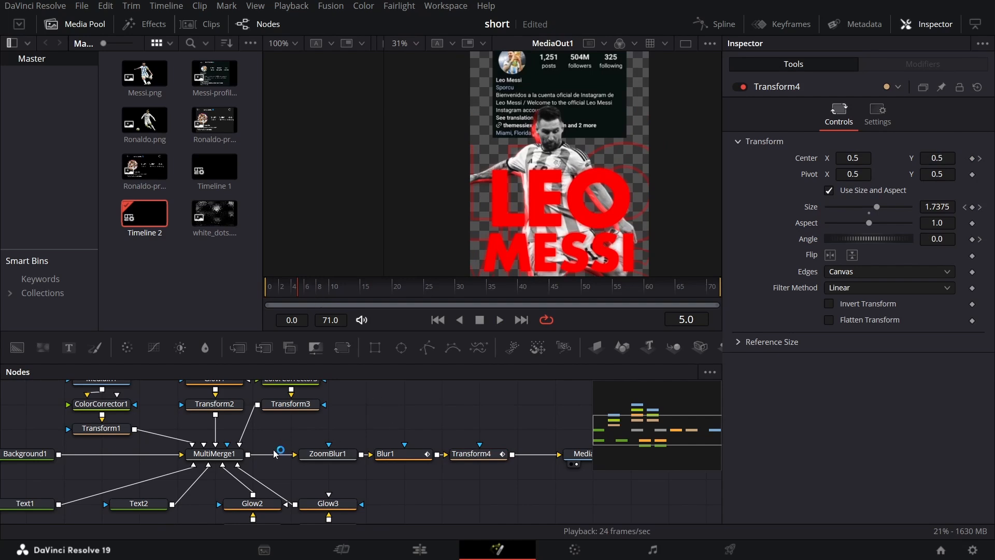
scroll(276, 453, "down", 2)
scroll(276, 454, "left", 5)
left_click(416, 473)
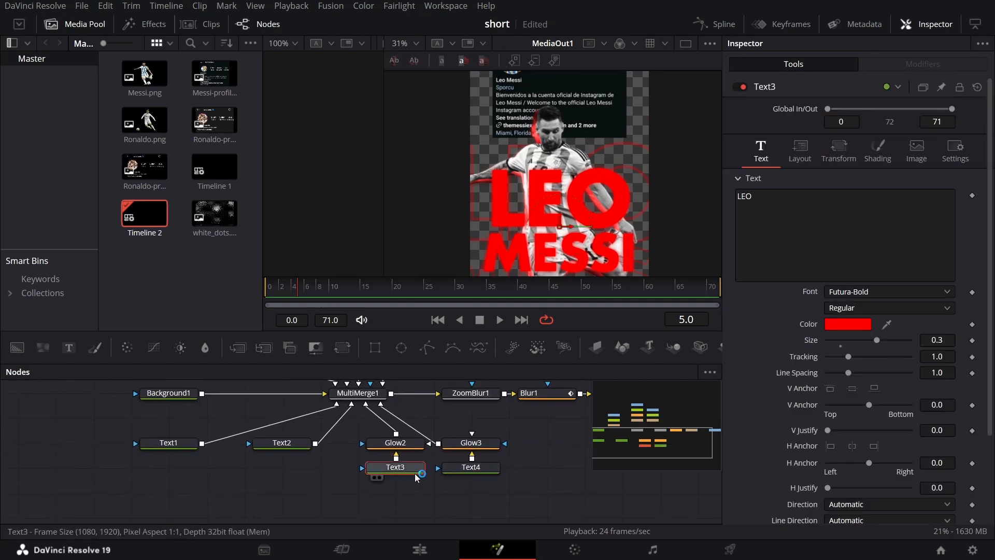
scroll(876, 414, "down", 3)
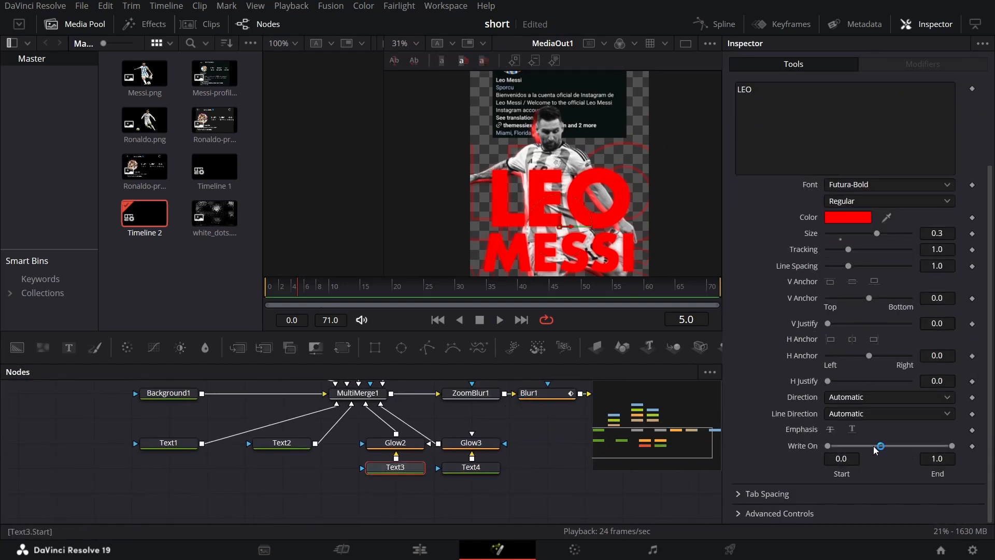
left_click(974, 447)
left_click(470, 467)
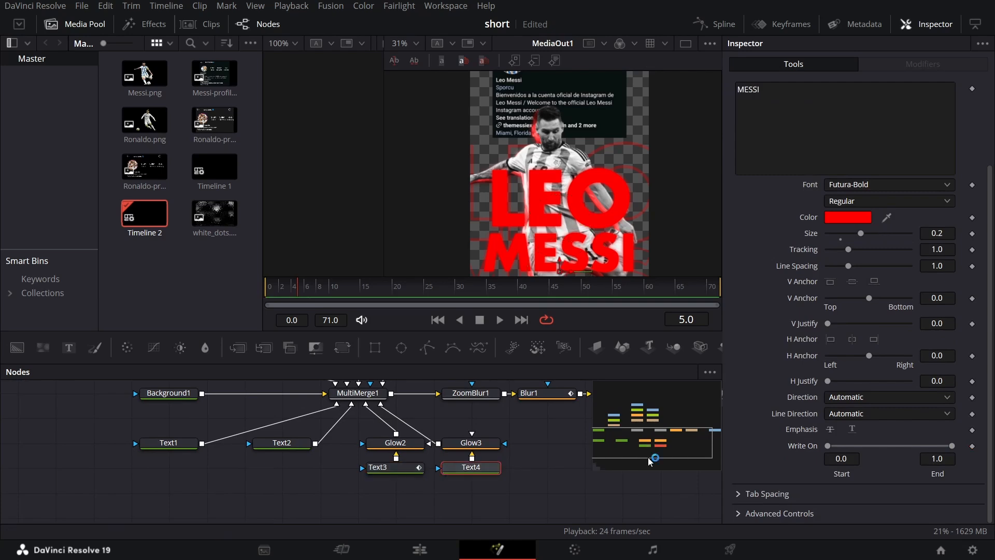
left_click(973, 447)
- On frame 0, set the Write On end of the MESSI and LEO texts to 0.0 and play the text reveal
left_click(265, 288)
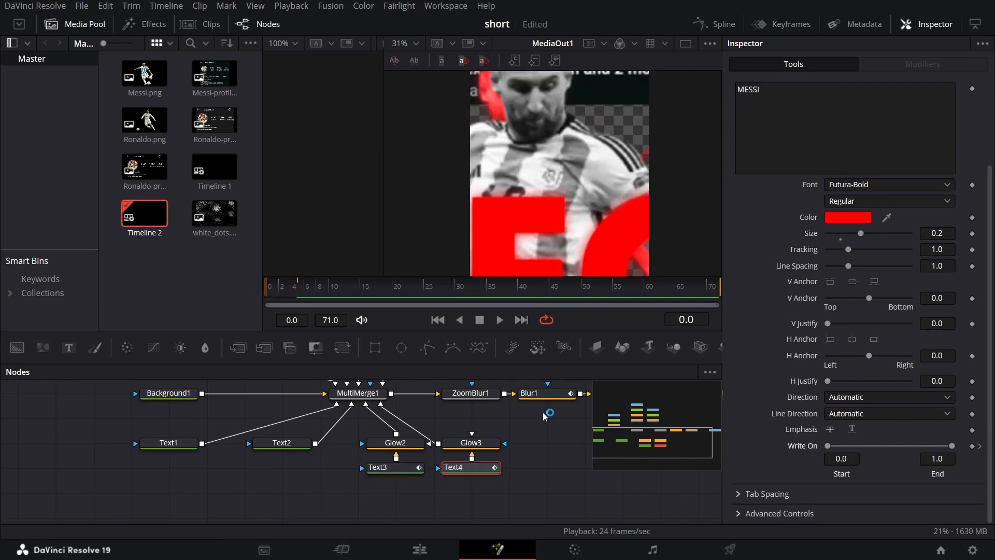
left_click_drag(952, 446, 803, 461)
left_click(387, 467)
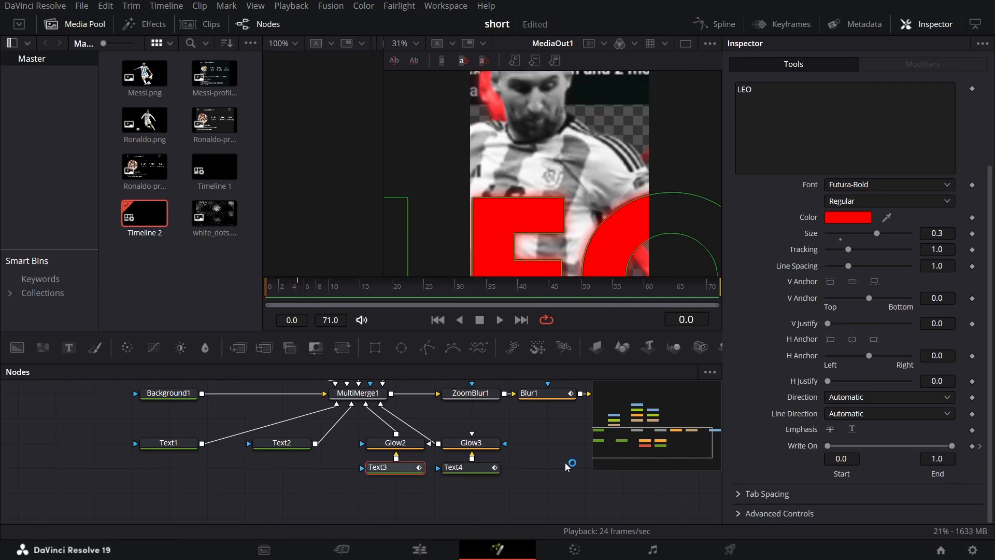
left_click_drag(954, 447, 861, 455)
left_click(550, 444)
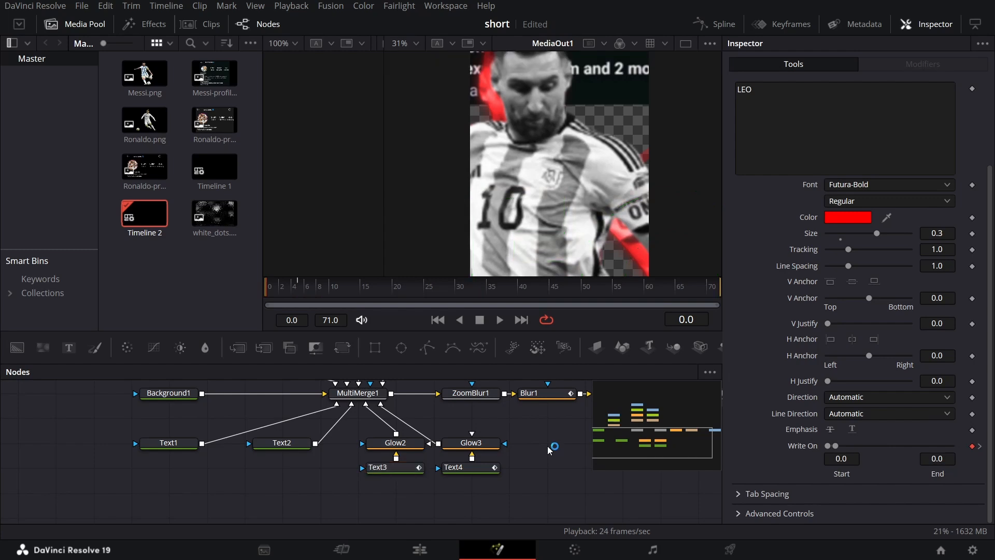
key("space")
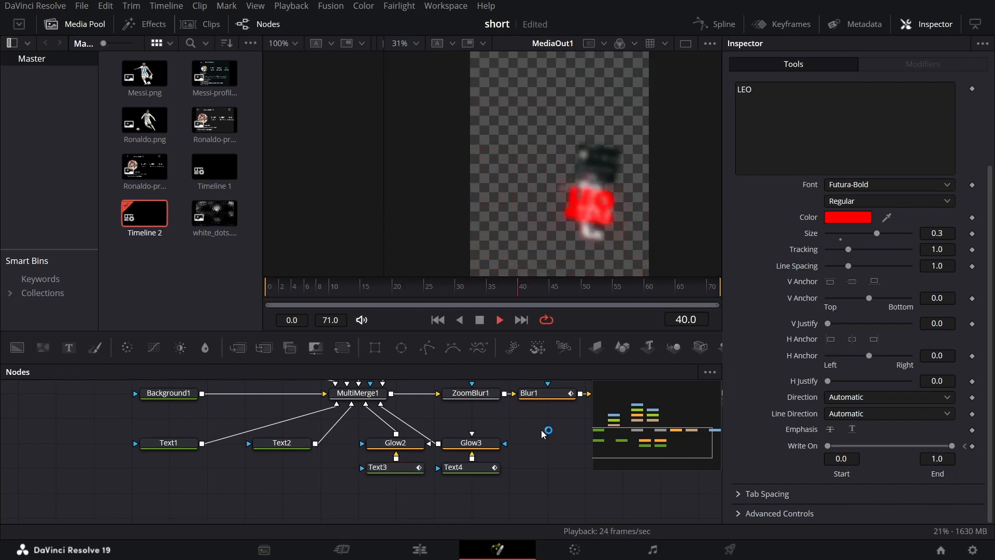
key("space")
- Open the Spline editor, collapse the Text3, Text4 and Blur1 groups, and display Transform4's Displacement curve
left_click(713, 25)
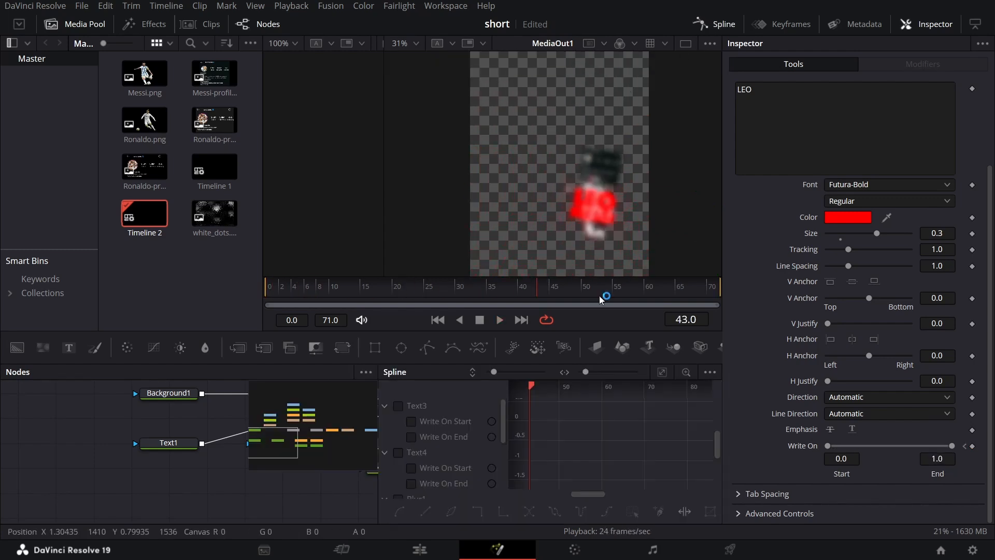
left_click(384, 406)
left_click(383, 421)
left_click(383, 437)
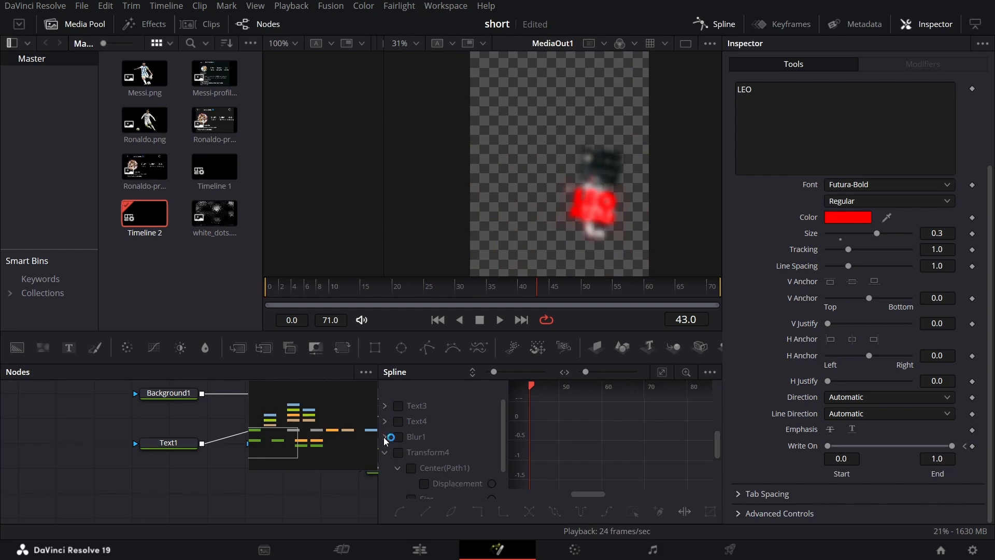
left_click(424, 483)
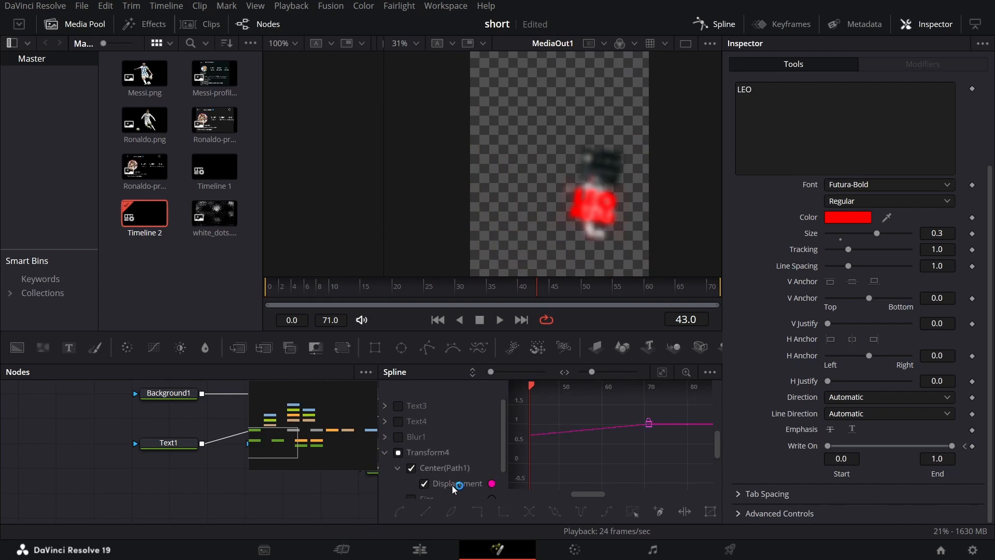
- Smooth the keyframes of Transform4's Displacement curve from frame 20 to the last frame
left_click_drag(577, 493, 568, 496)
left_click_drag(550, 461, 708, 401)
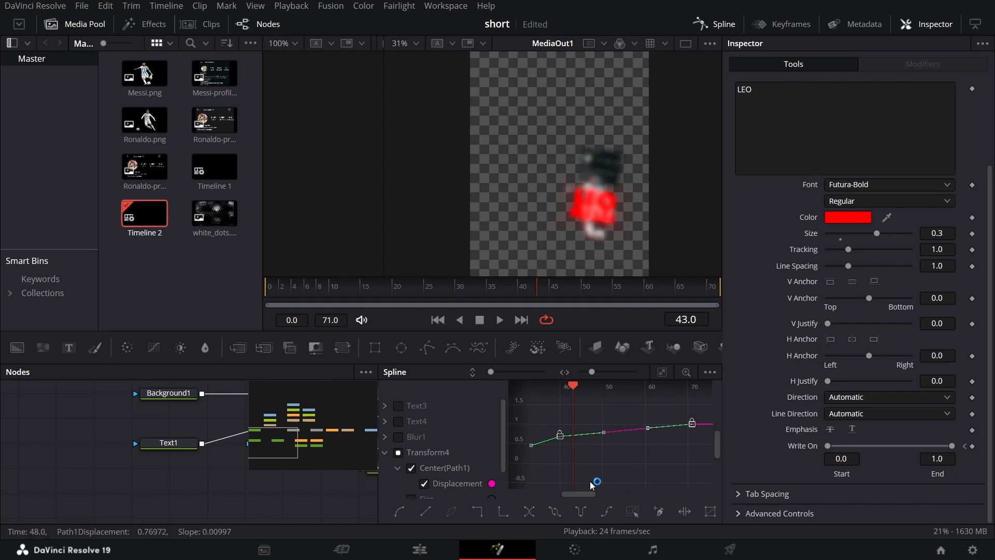
left_click_drag(577, 494, 664, 422)
key("shift+s")
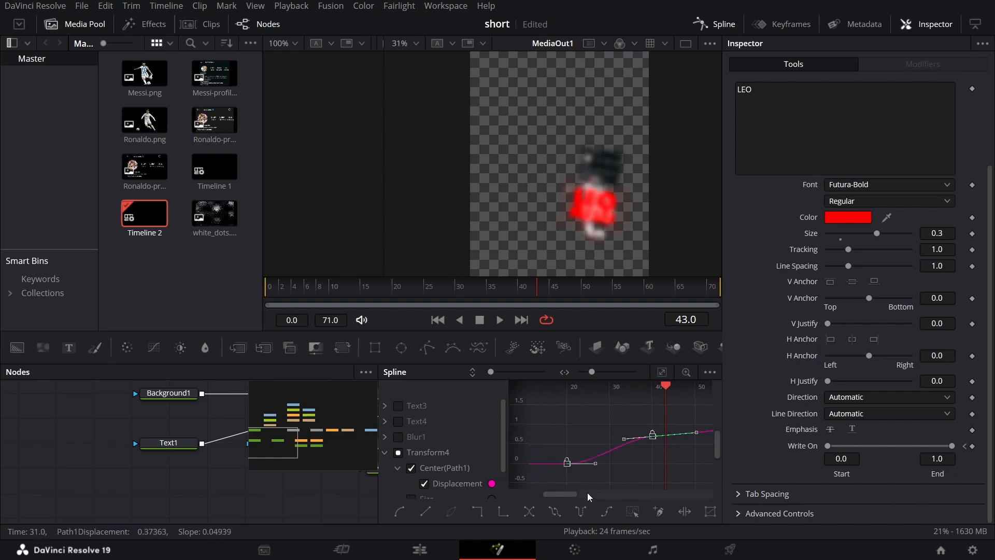
left_click_drag(565, 493, 582, 495)
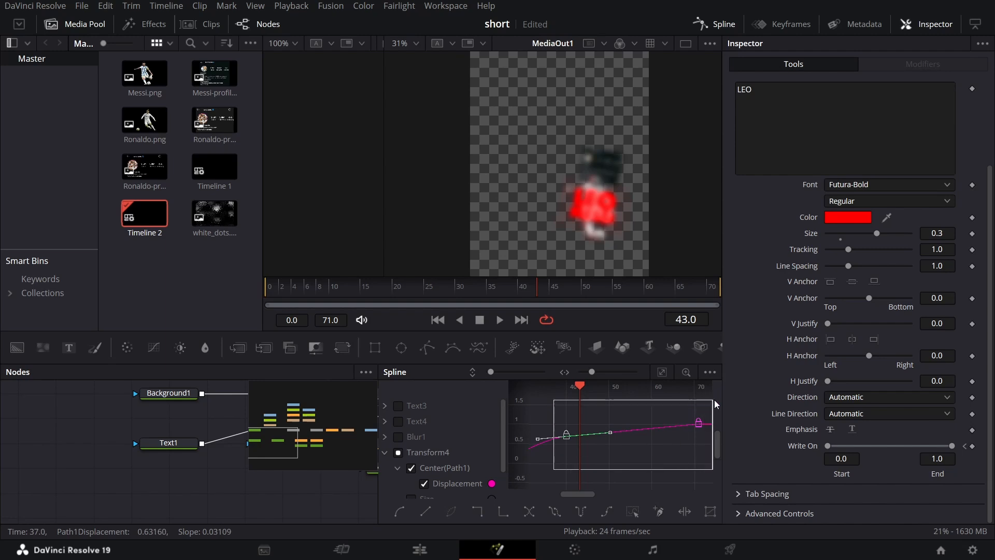
left_click(655, 428)
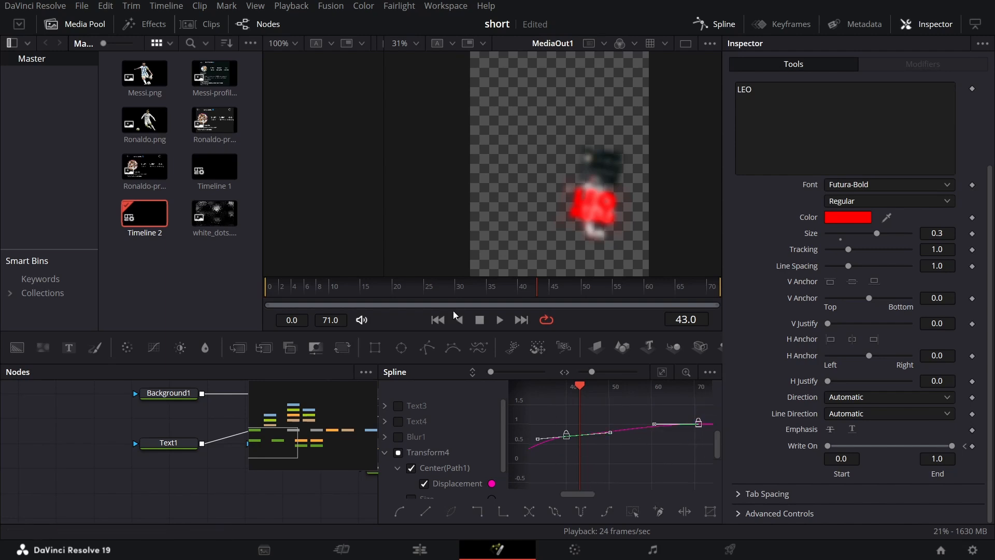
- Play the animation from frame 0 to check the eased center movement
key("space")
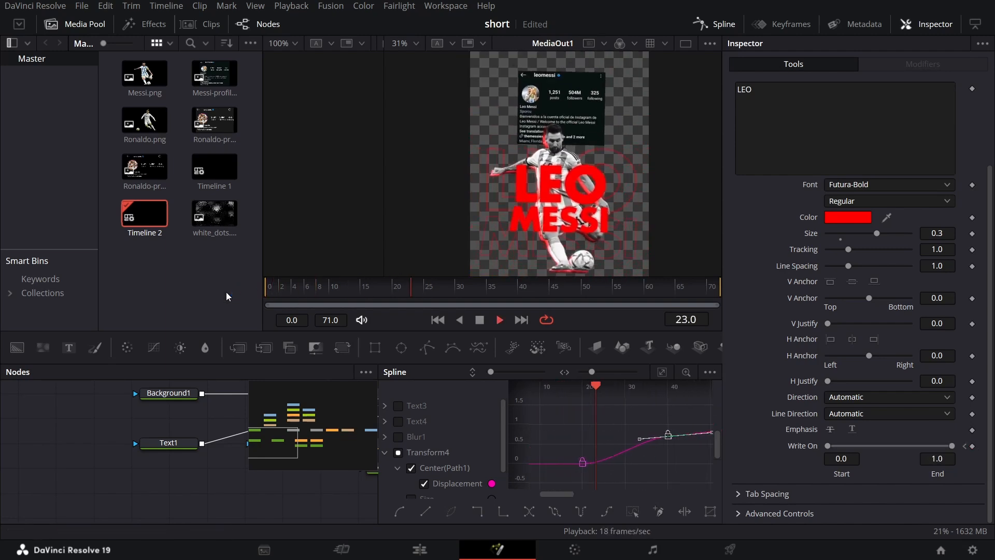
key("space")
key("space")
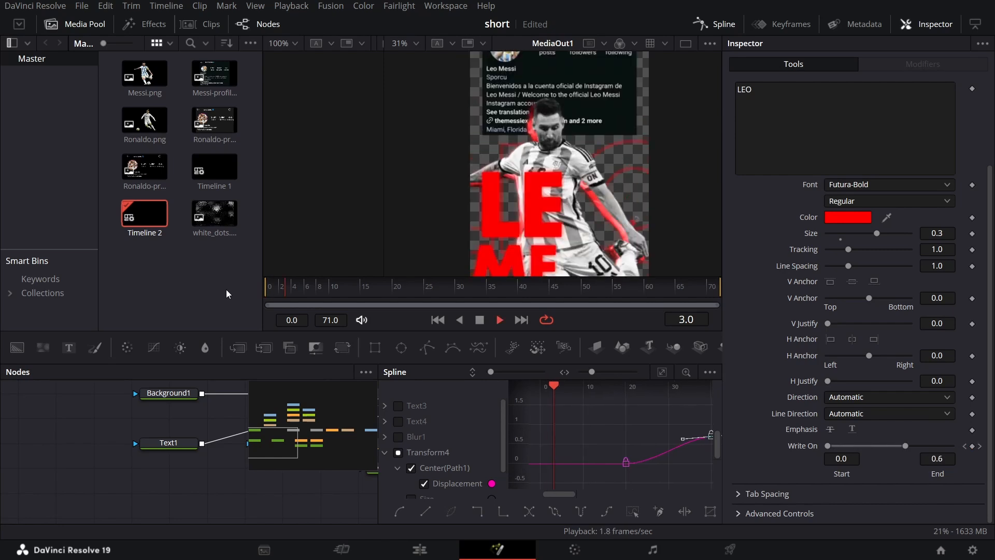
left_click_drag(310, 287, 231, 286)
key("space")
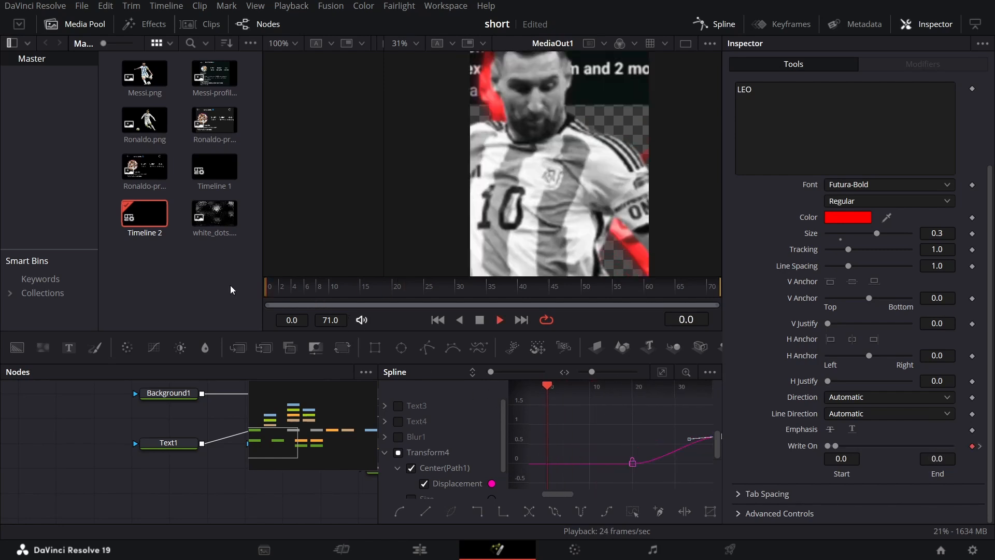
key("space")
- Display Transform4's Size curve instead of Displacement and smooth its keyframes on frames 20 and 40
scroll(425, 452, "down", 2)
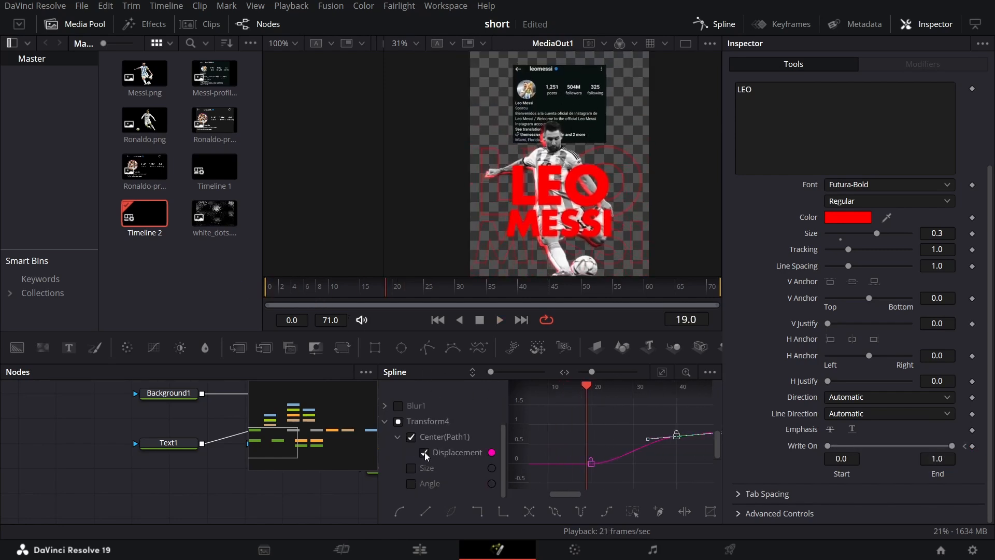
left_click(411, 469)
left_click(412, 436)
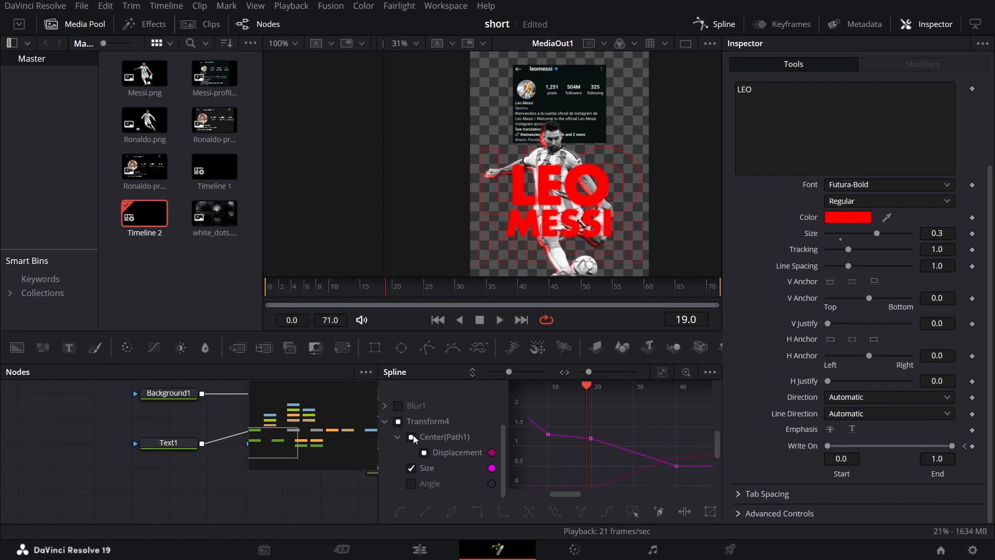
mouse_move(571, 474)
left_mouse_down()
mouse_move(691, 432)
mouse_move(699, 415)
left_mouse_up()
key("shift+s")
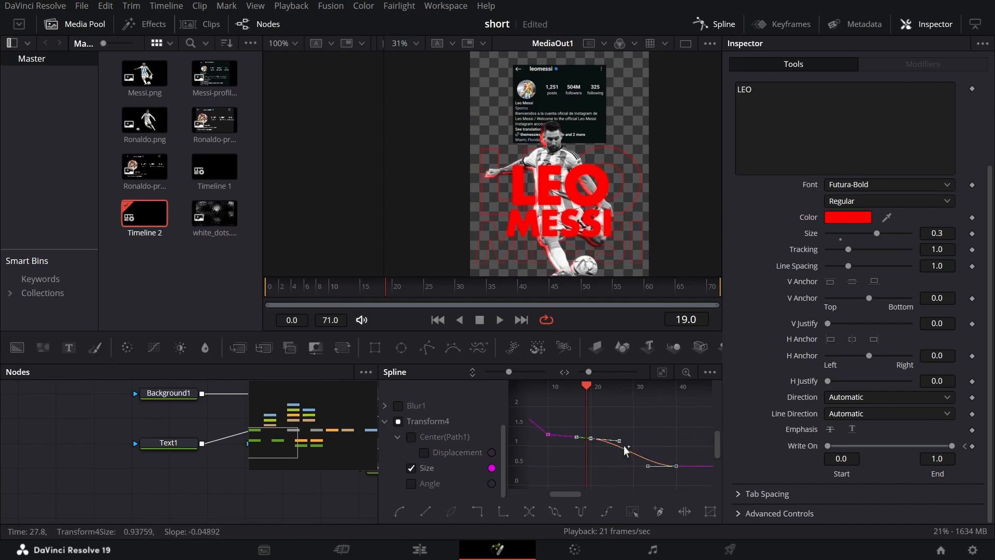
- Play the animation from the start and examine the shape of Transform4's Size curve across its keyframes
left_click_drag(567, 495, 559, 497)
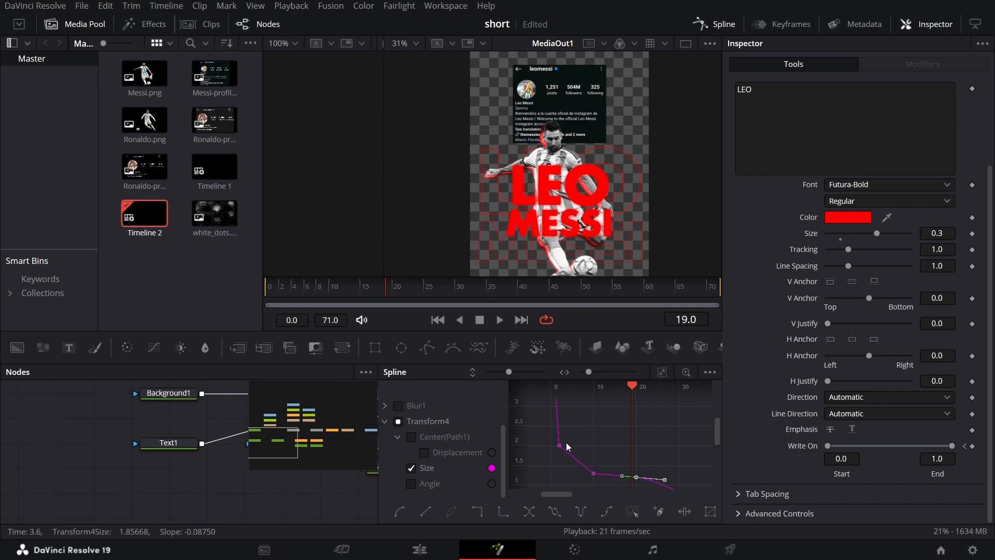
left_click_drag(357, 287, 238, 287)
key("space")
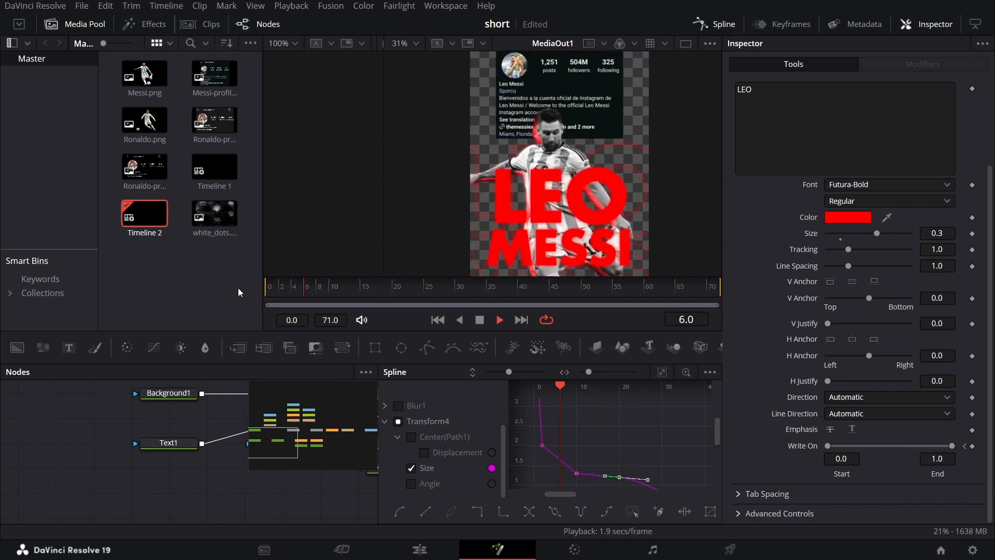
key("space")
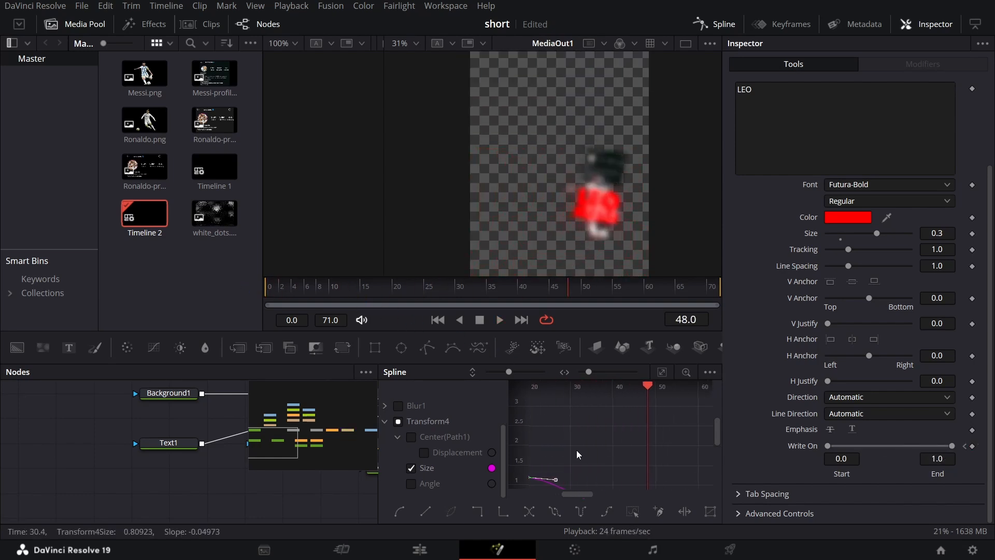
scroll(575, 452, "down", 3)
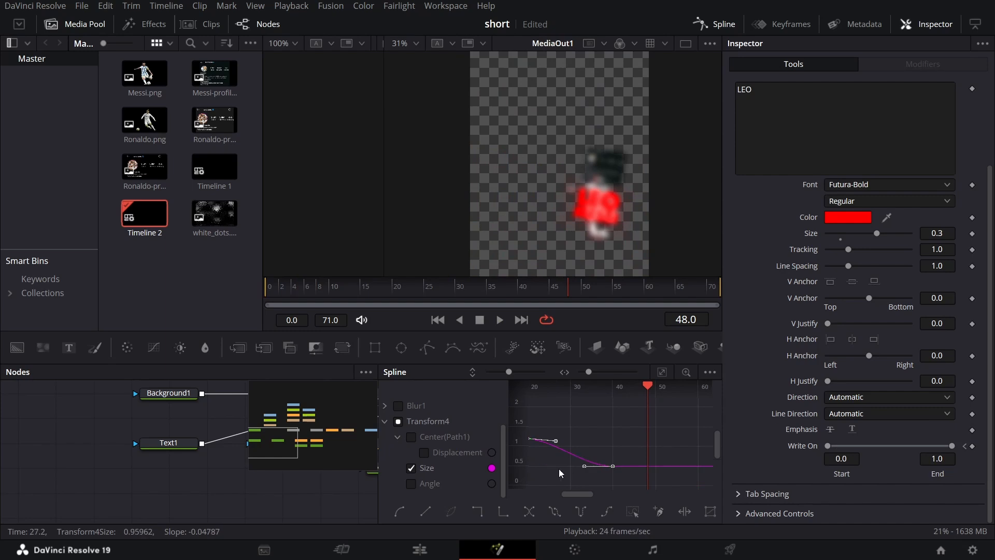
left_click_drag(579, 495, 553, 496)
scroll(559, 475, "up", 3)
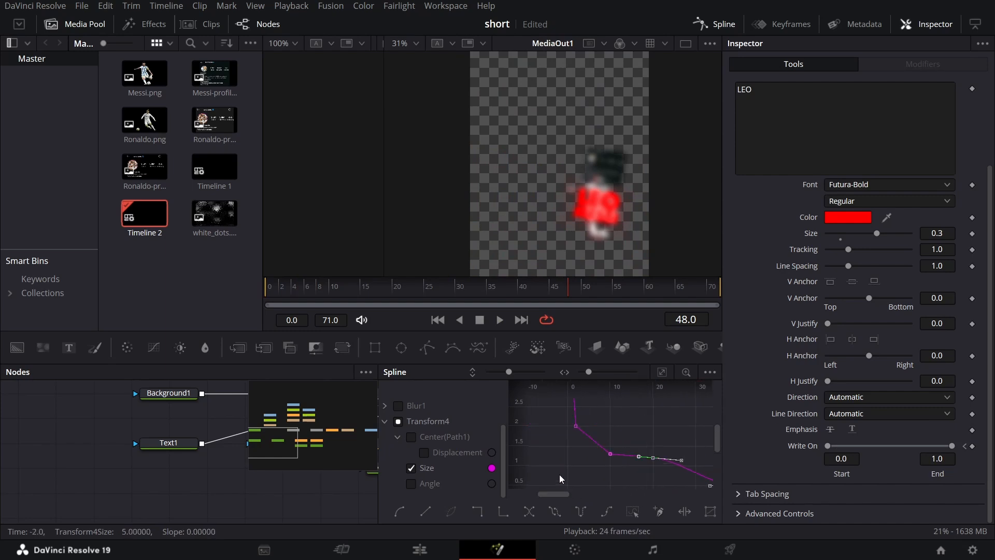
scroll(576, 428, "down", 2)
scroll(575, 428, "down", 2)
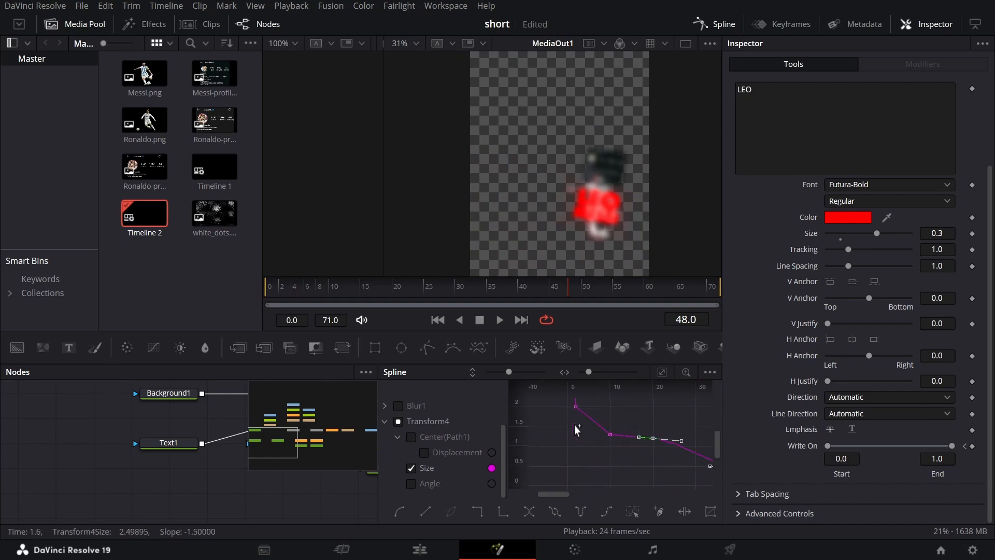
- Display Transform4's Angle curve instead of Size to inspect it, and close the Spline editor
left_click(412, 483)
left_click(411, 468)
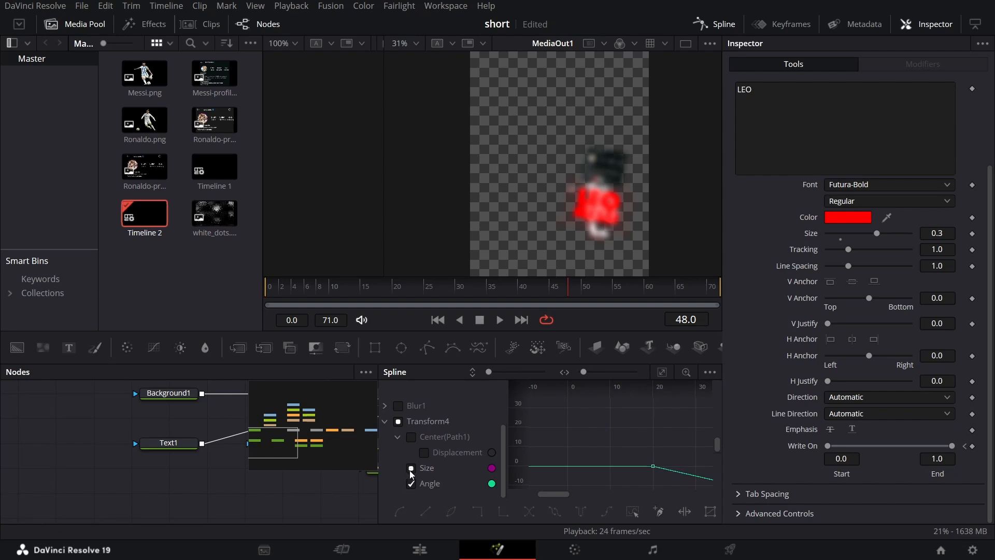
left_click(411, 483)
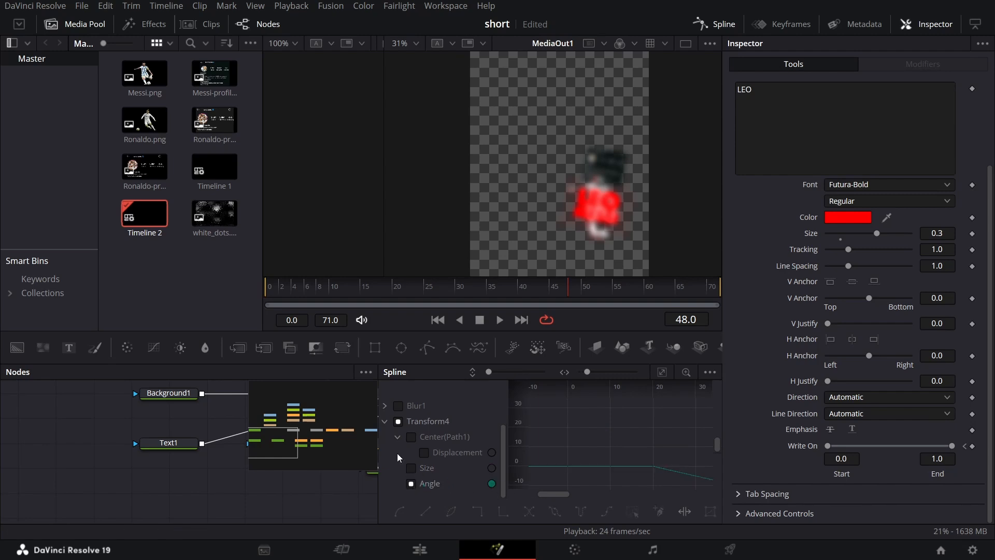
left_click(716, 27)
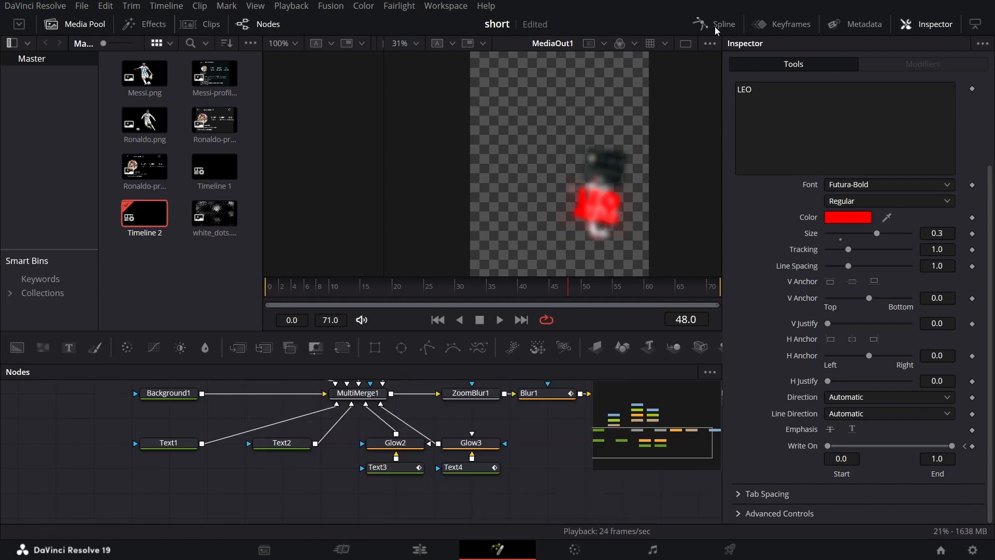
- Play the whole Fusion composition from frame 0 to review the eased motion and text write-on
left_click(270, 286)
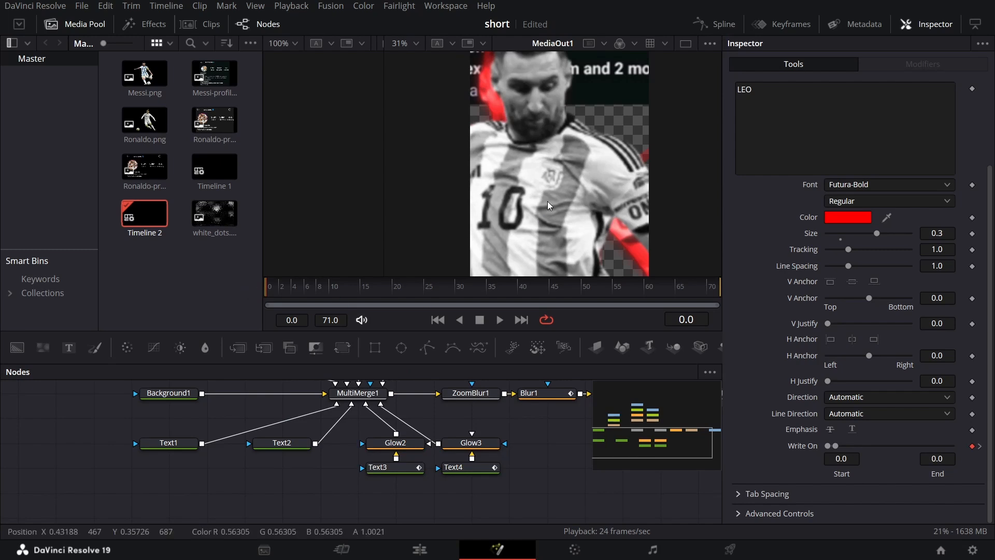
key("space")
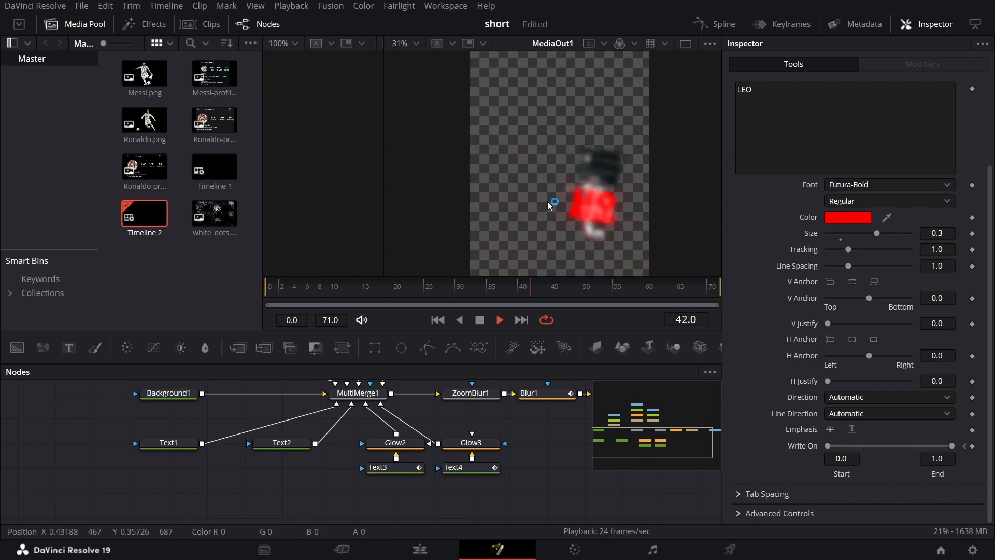
key("space")
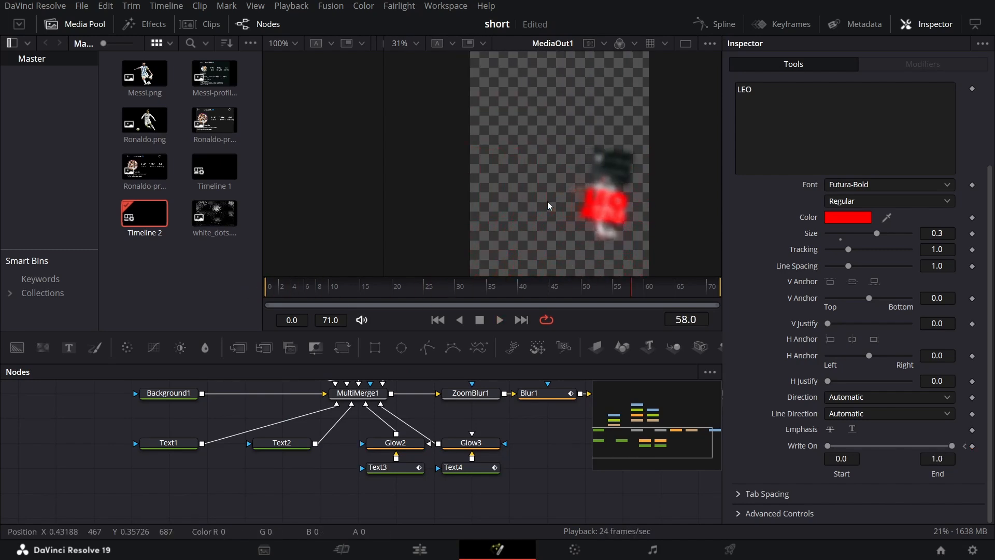
- Switch to the Edit page and play the Fusion Composition clip from the start of Timeline 2
left_click(420, 550)
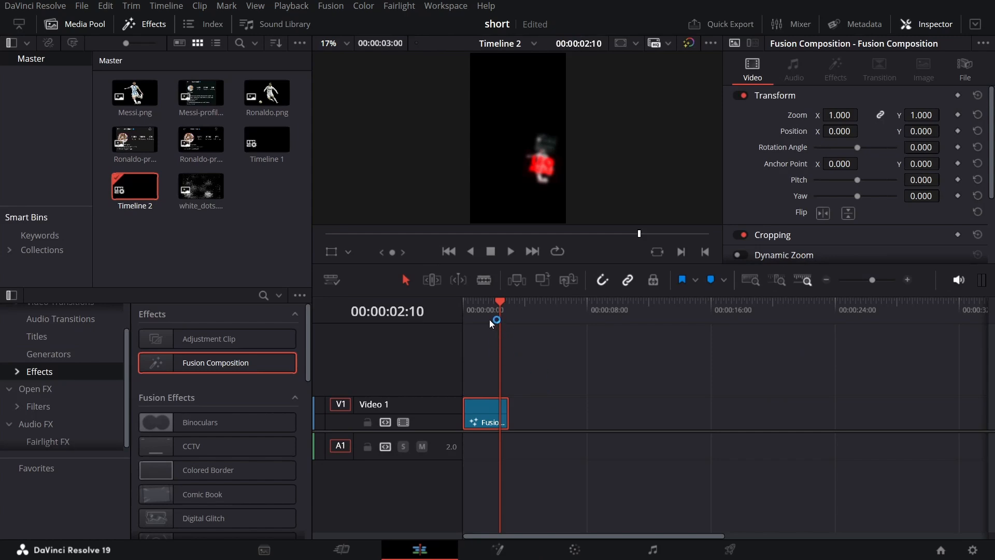
left_click(463, 316)
key("space")
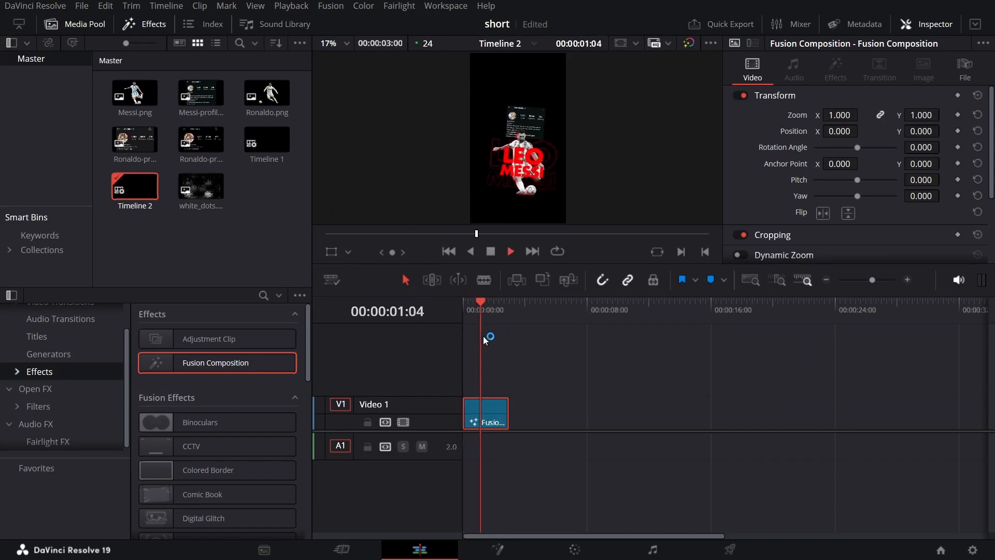
- Stop playback, add a Fusion Composition on Video 2 above the first clip, and set its duration to 2 seconds
key("space")
left_click_drag(254, 359, 514, 381)
right_click(513, 380)
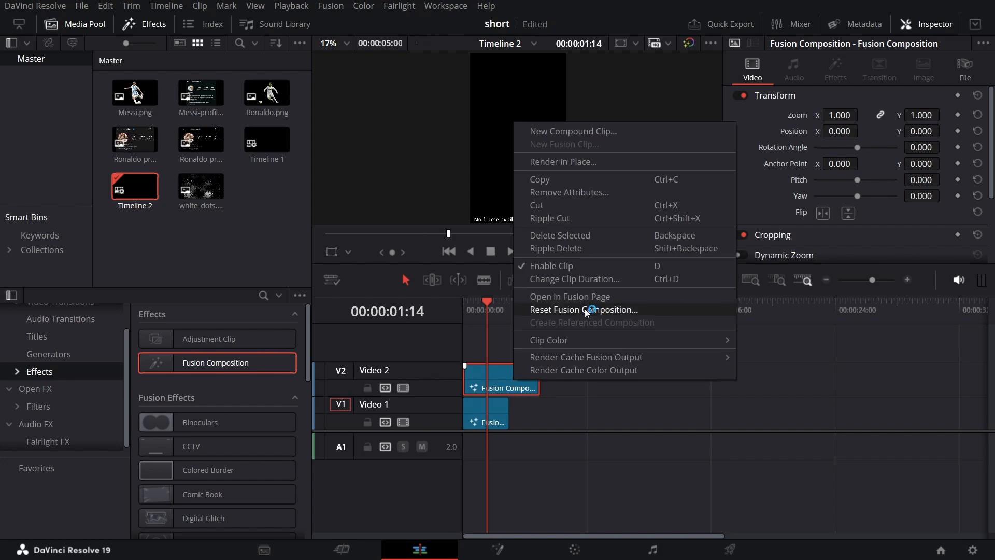
left_click(588, 288)
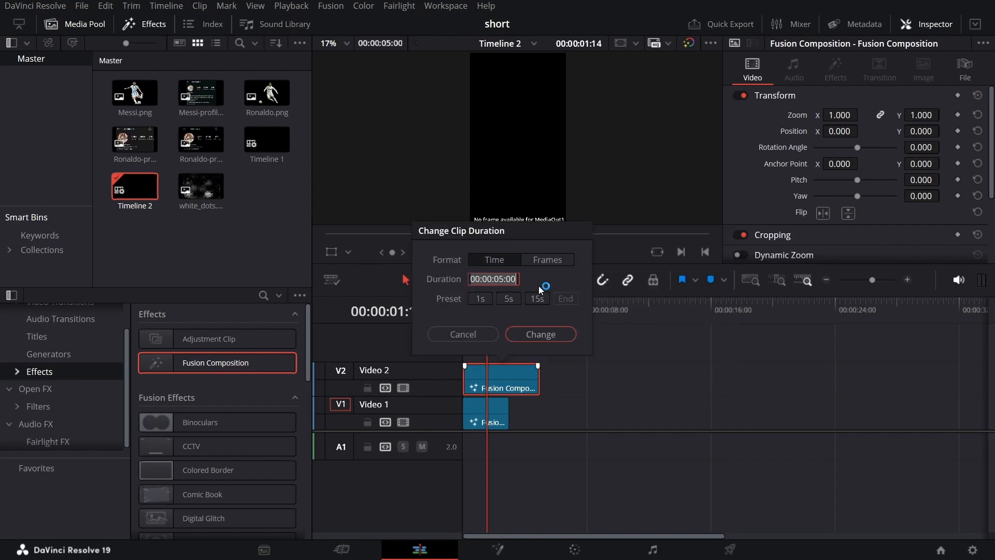
type("2")
key("Return")
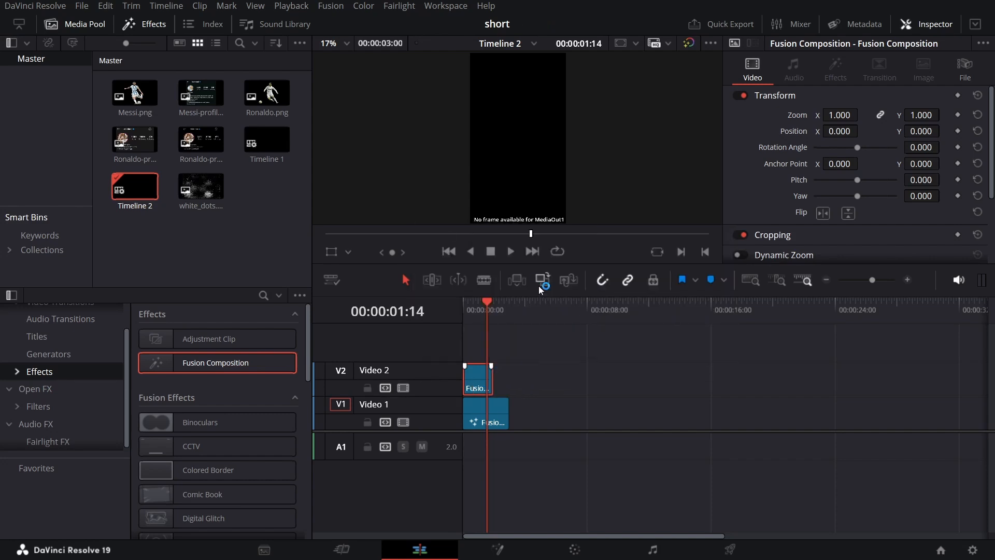
- Change the duration of the Video 2 Fusion Composition to 3 seconds
right_click(477, 369)
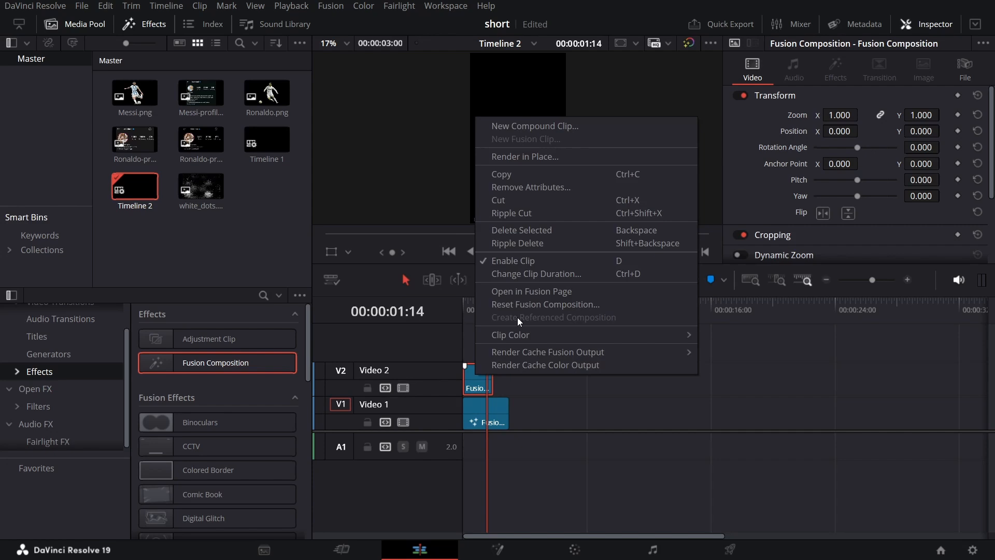
left_click(548, 275)
key("BackSpace")
type("3")
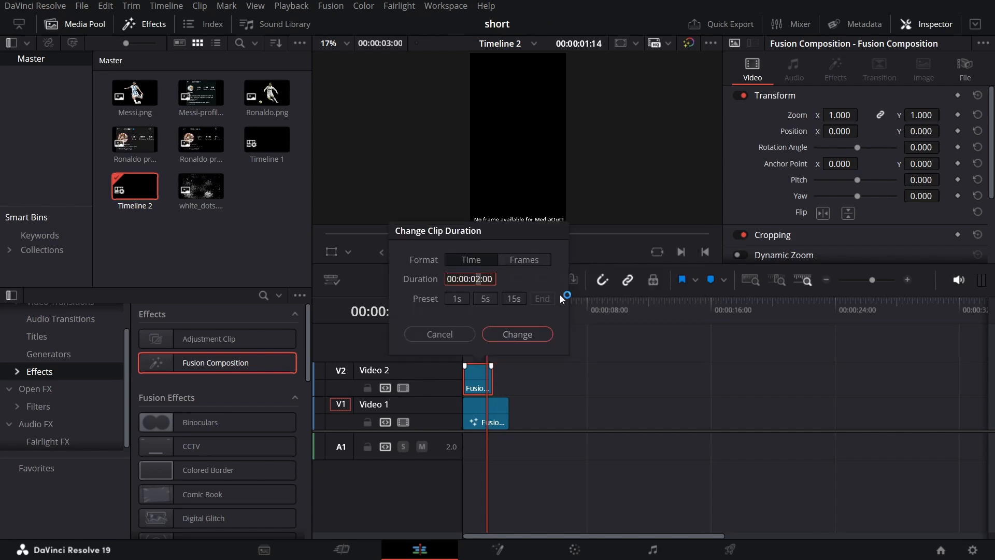
key("Return")
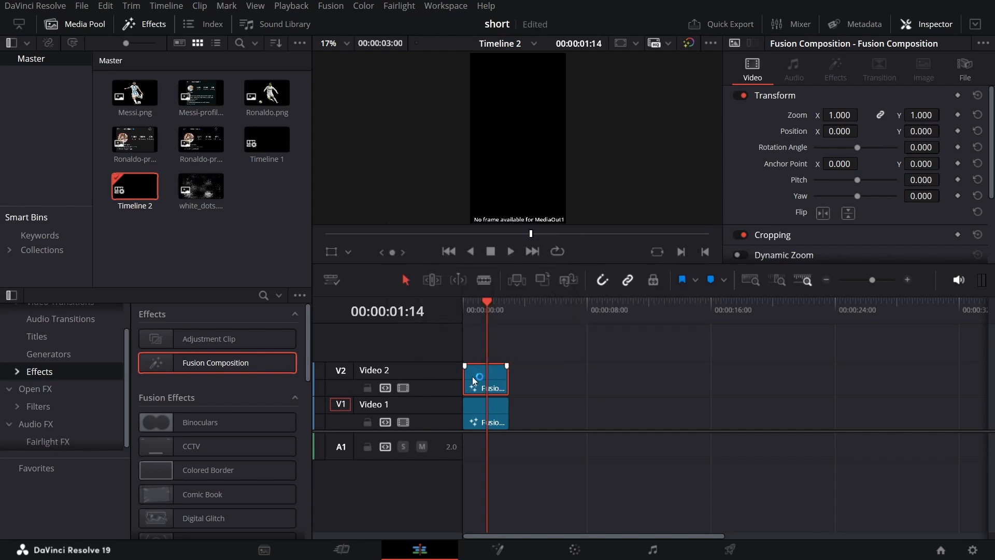
- Open the Video 2 composition in Fusion and feed MediaOut1 from a Background node with its alpha set to 0
right_click(472, 377)
left_click(533, 291)
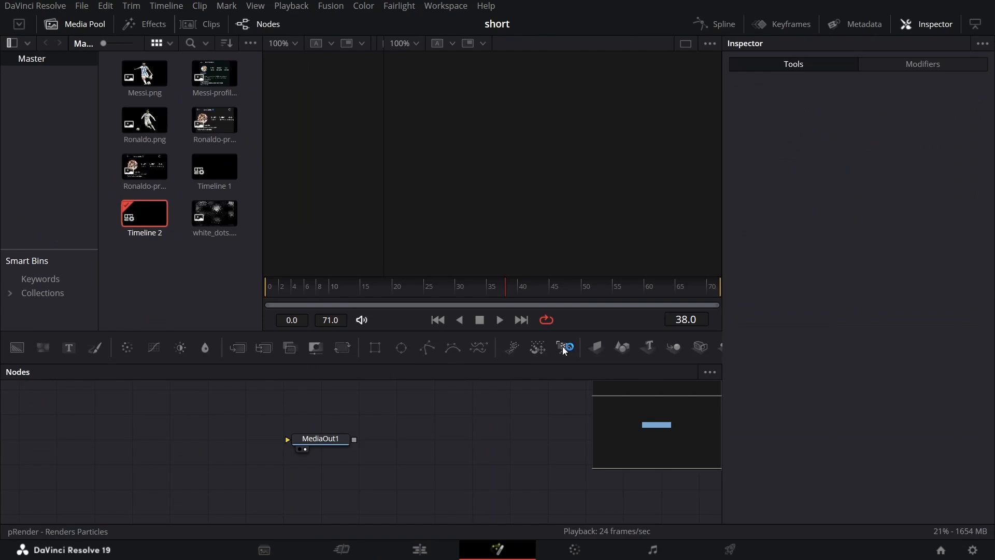
left_click_drag(17, 347, 321, 439)
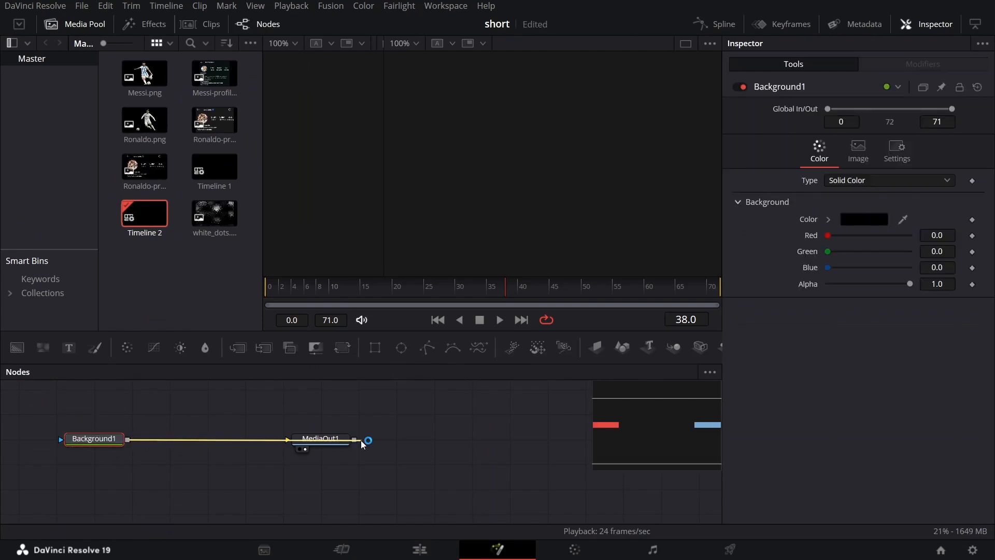
left_click_drag(908, 284, 824, 285)
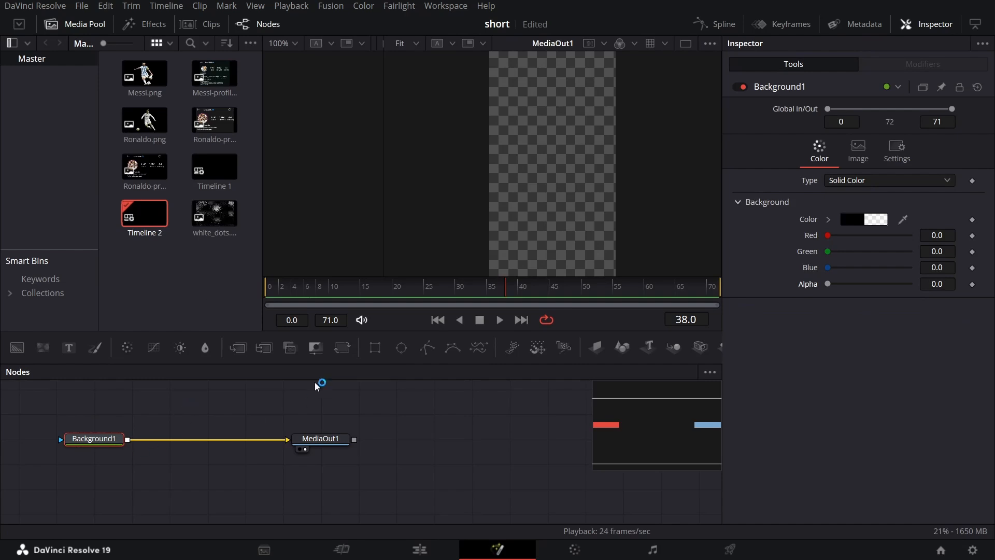
- Insert a MultiMerge node between Background1 and MediaOut1, and add Ronaldo.png twice as separate media nodes above them
left_click(263, 347)
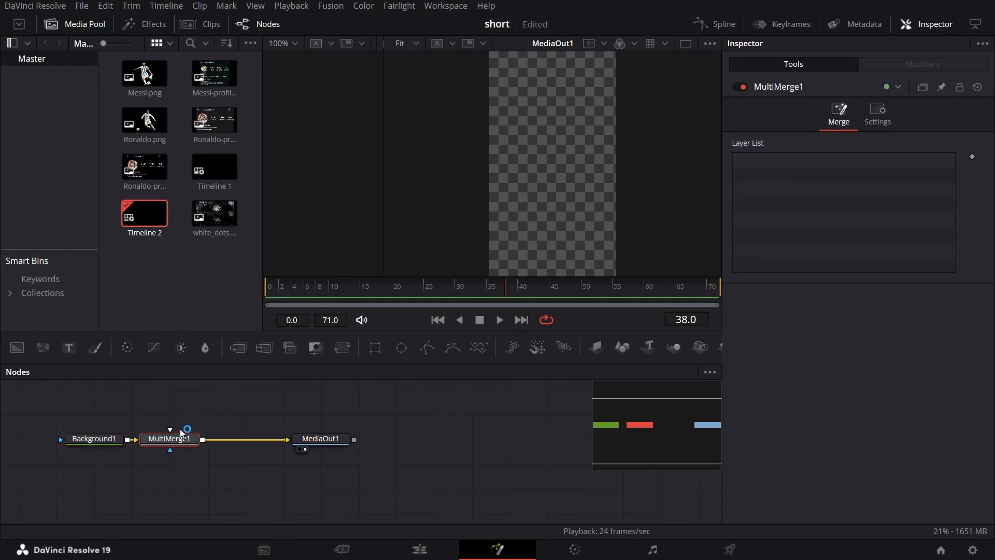
left_click_drag(159, 395, 286, 426)
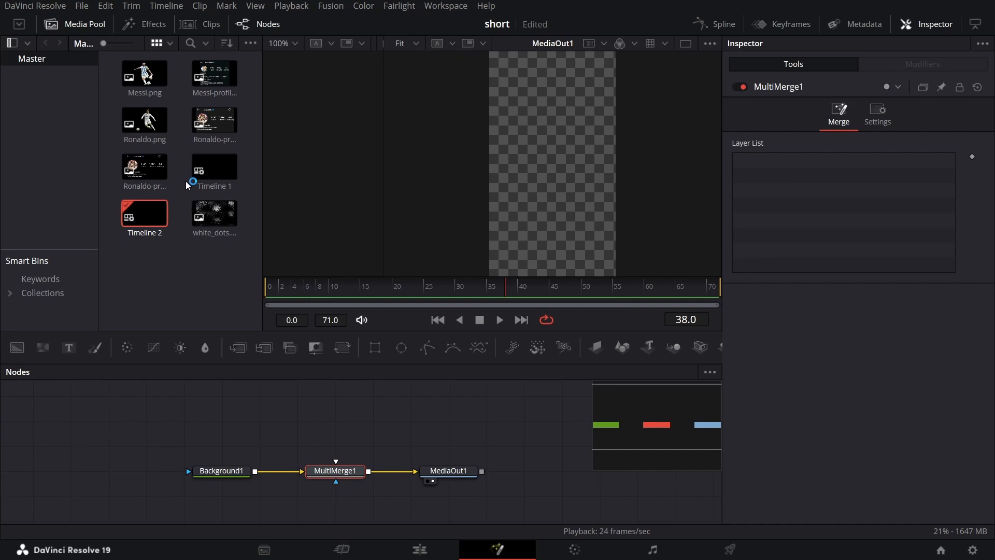
left_click_drag(174, 144, 227, 409)
left_click_drag(145, 124, 270, 397)
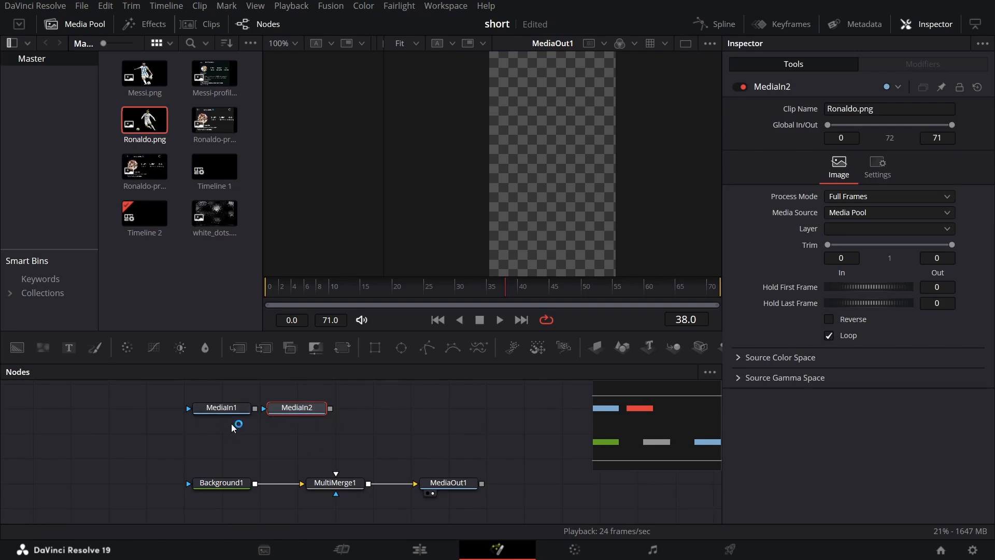
- Add a Color Corrector to each of MediaIn1 and MediaIn2, placing each one directly beneath its media node
left_click(223, 407)
left_click(128, 348)
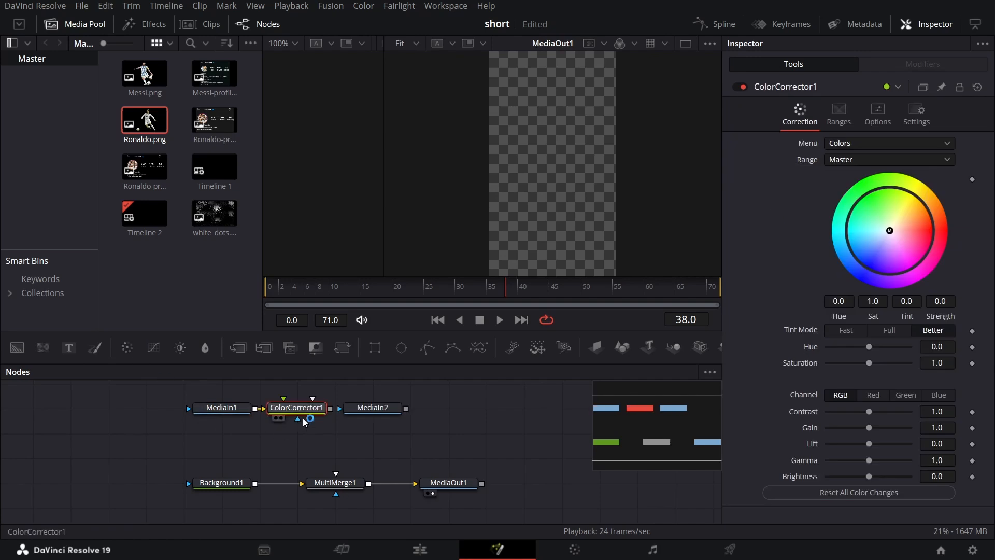
left_click_drag(306, 408, 231, 433)
left_click_drag(378, 408, 298, 434)
left_click(128, 347)
- Add a Glow node after ColorCorrector1 and another after ColorCorrector2
left_click(223, 433)
key("shift+space")
type("g")
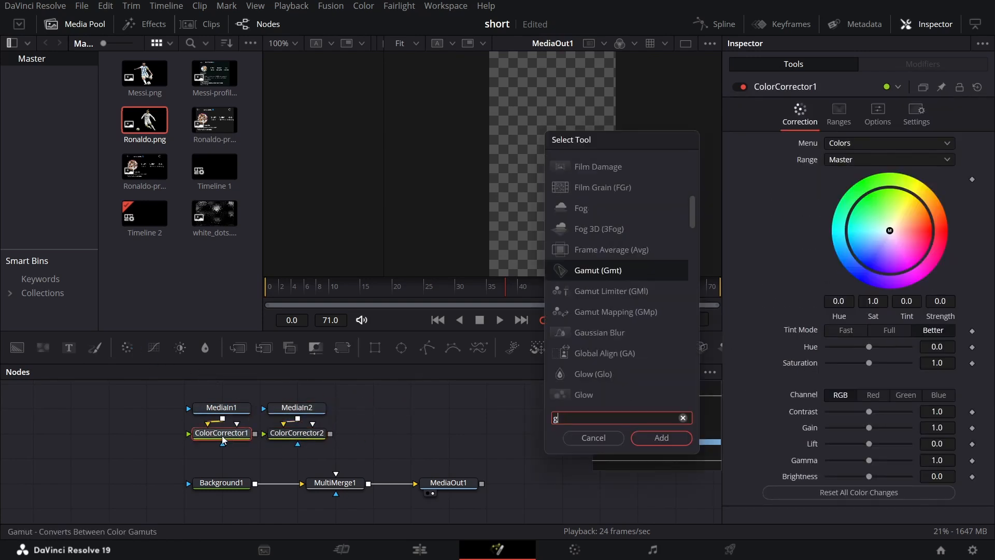
type("low")
key("Return")
left_click(297, 433)
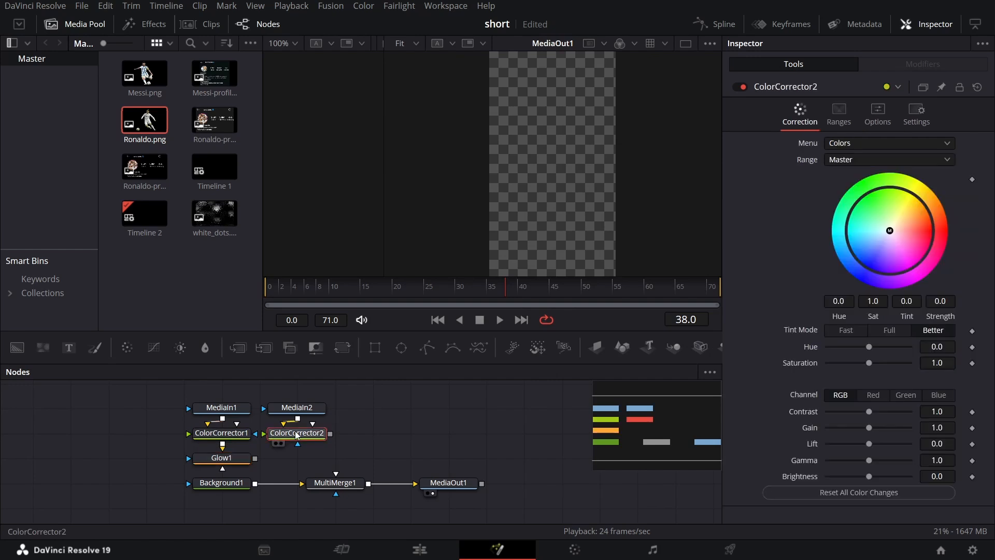
key("shift+space")
type("glow")
key("Return")
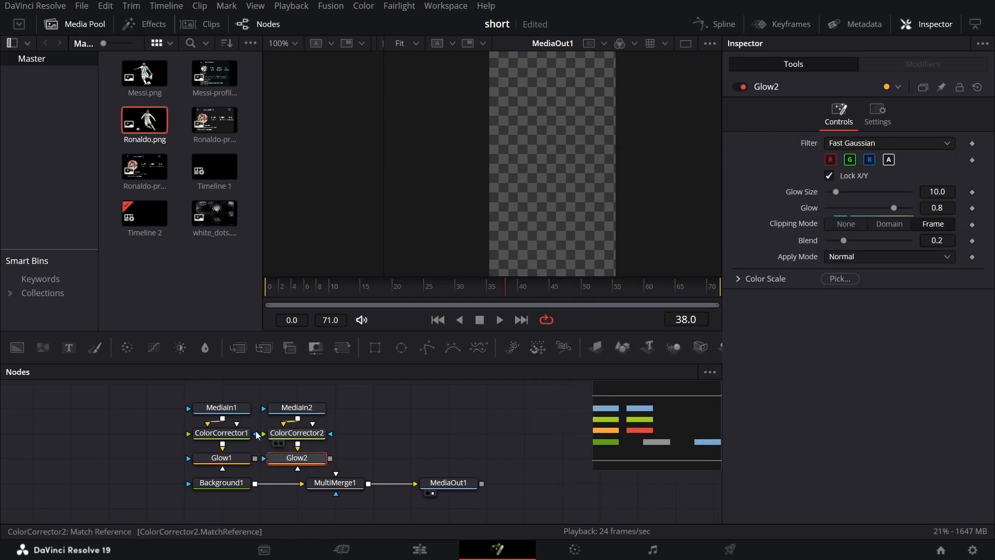
- Make room above the Background row and add a Transform node after each of Glow1 and Glow2
left_click_drag(155, 394, 299, 435)
left_click(205, 435)
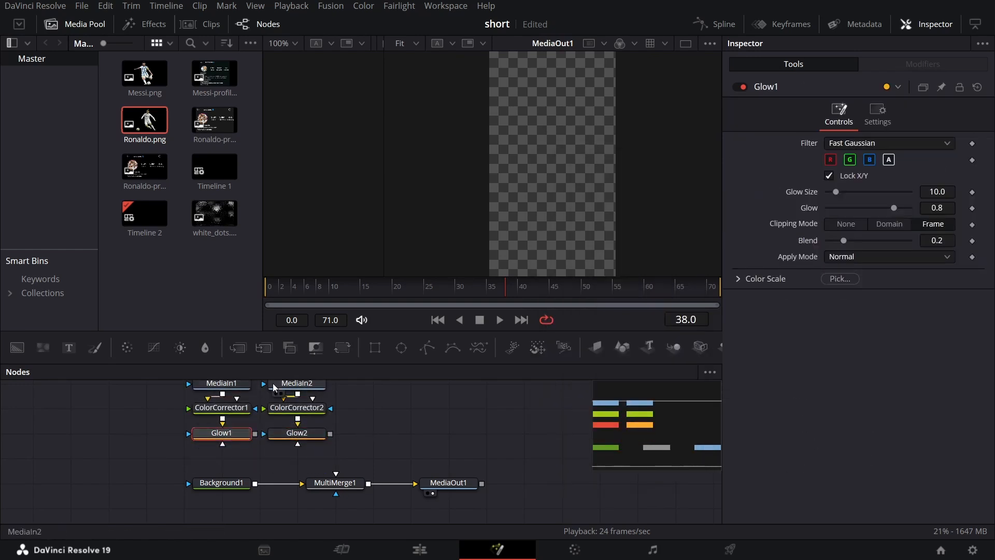
left_click(343, 347)
left_click(297, 435)
left_click(342, 347)
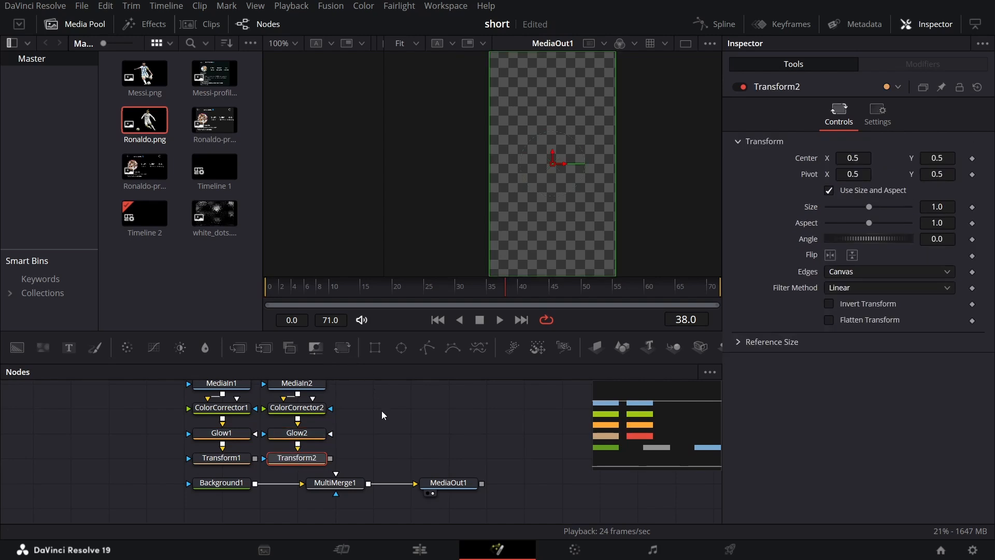
- Set ColorCorrector1's saturation to 2.0 and its gain to 2.0
left_click(228, 459)
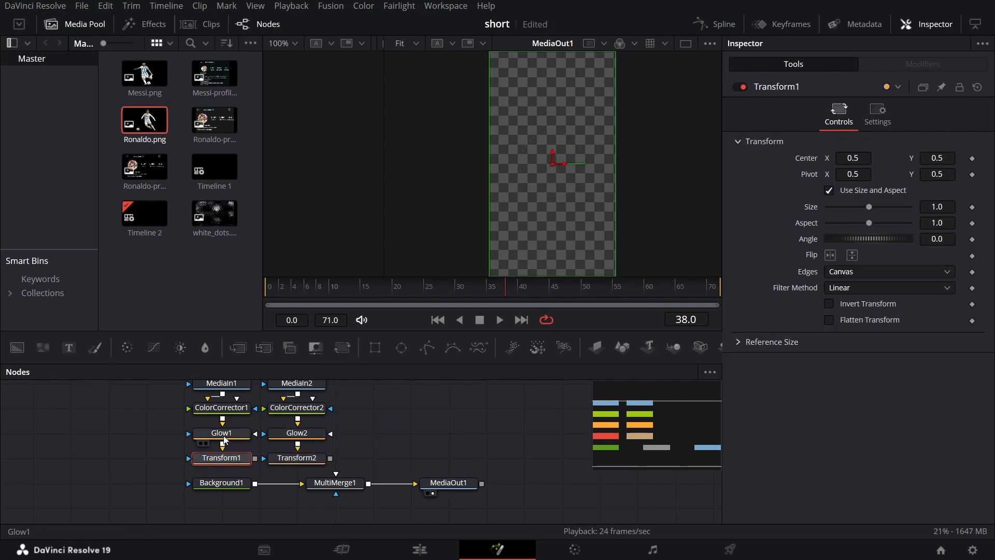
left_click(231, 413)
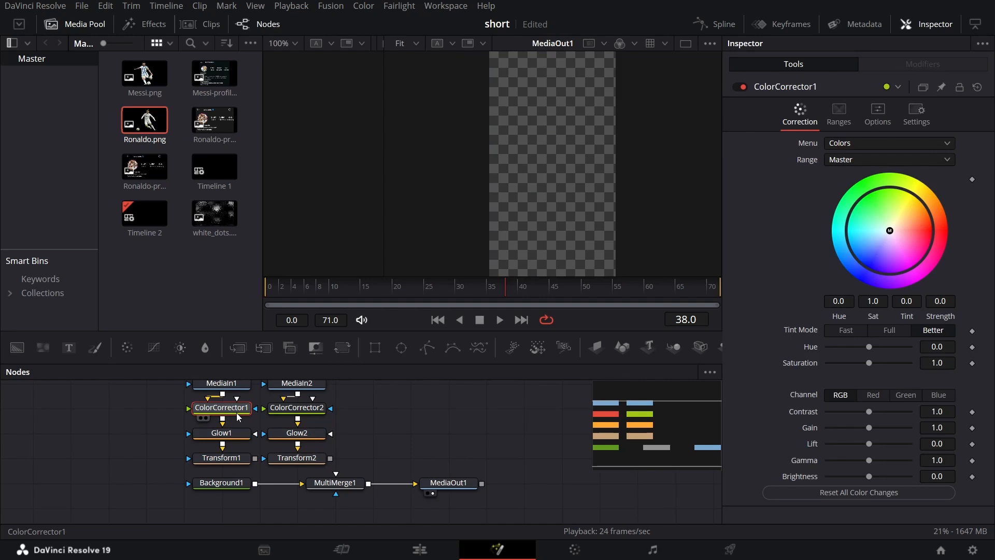
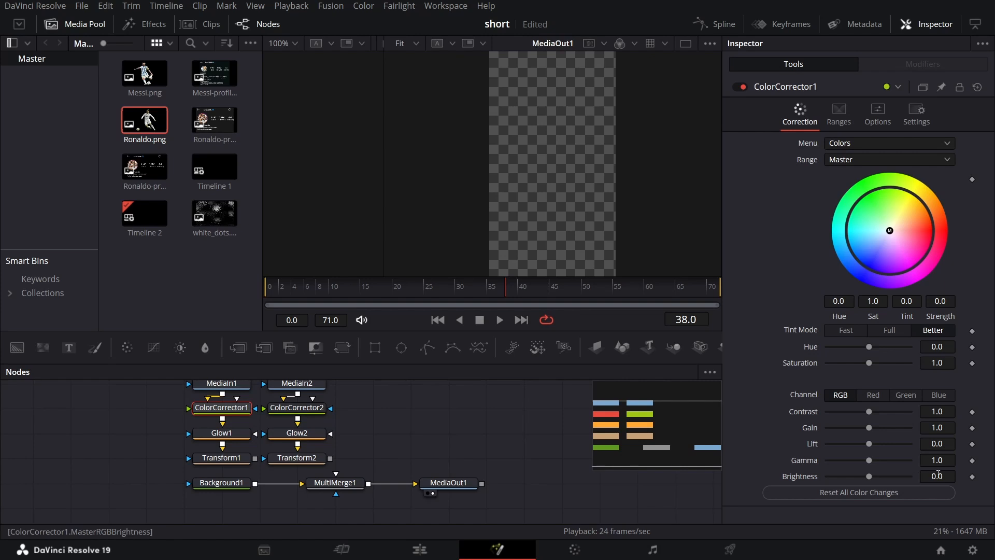
left_click_drag(869, 363, 941, 367)
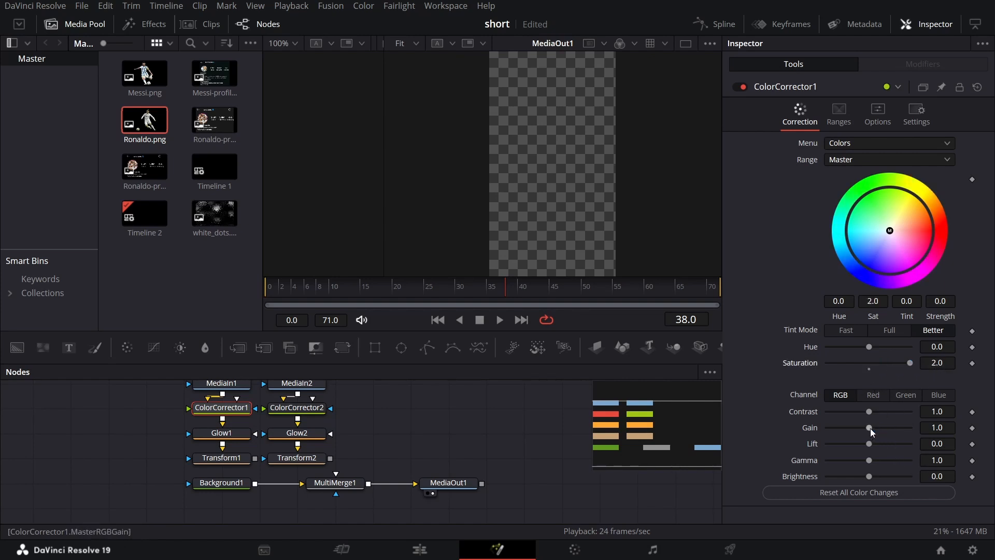
left_click_drag(872, 432, 893, 431)
left_click(935, 426)
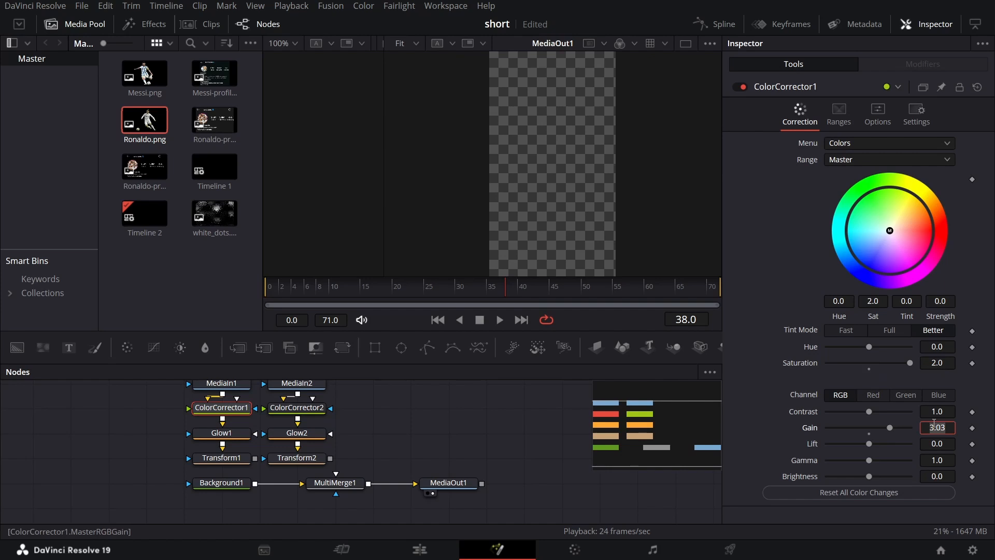
type("2")
key("Tab")
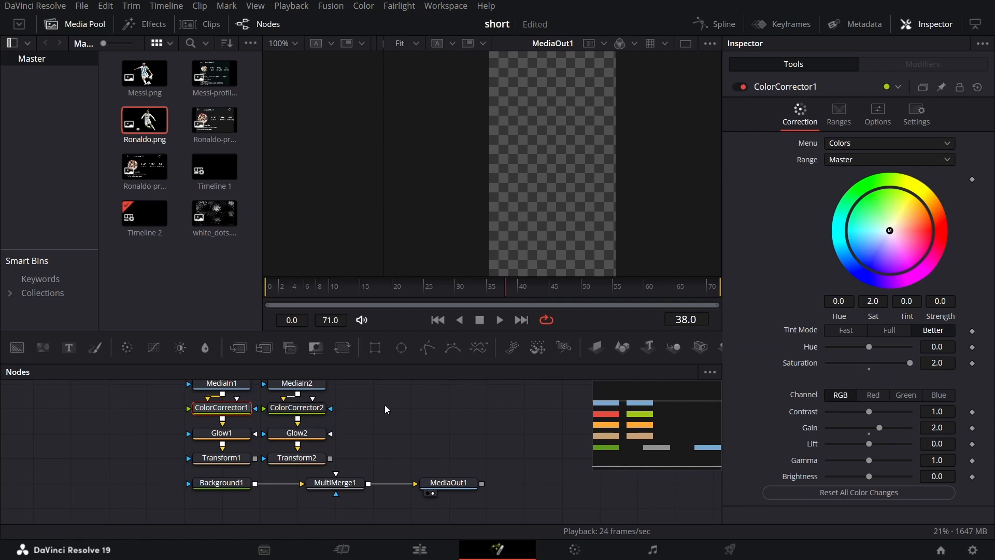
- Set Transform1's size to 0.3
left_click(226, 463)
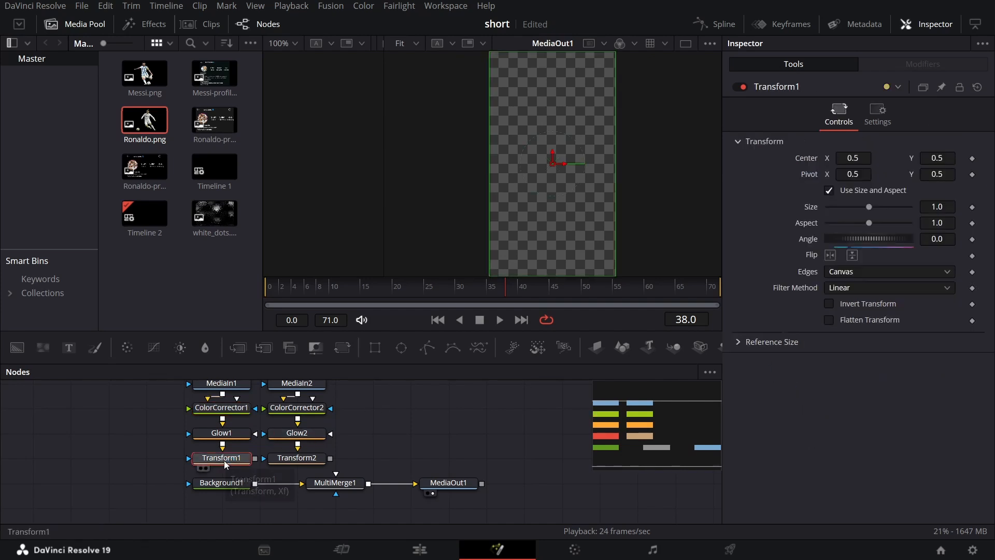
left_click(942, 206)
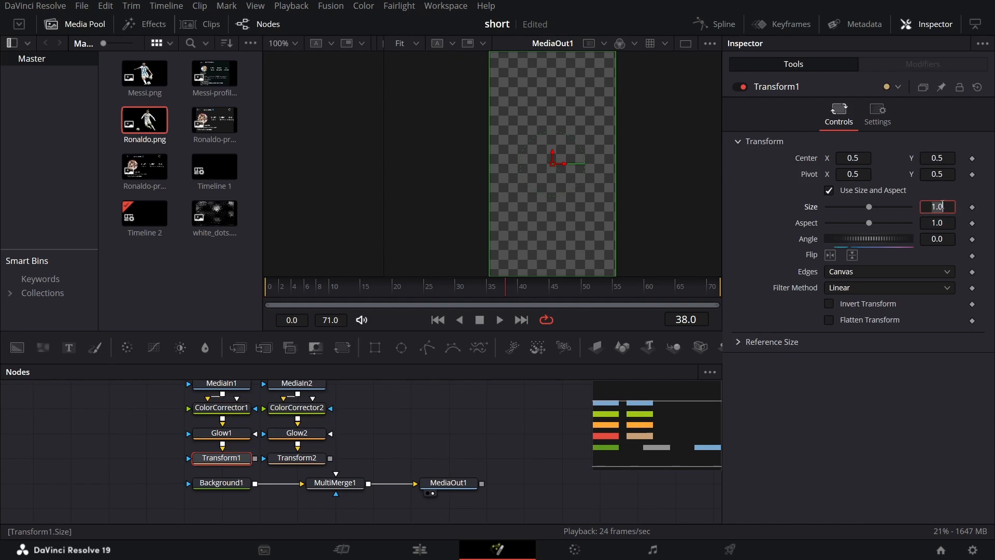
type("0.3")
key("Tab")
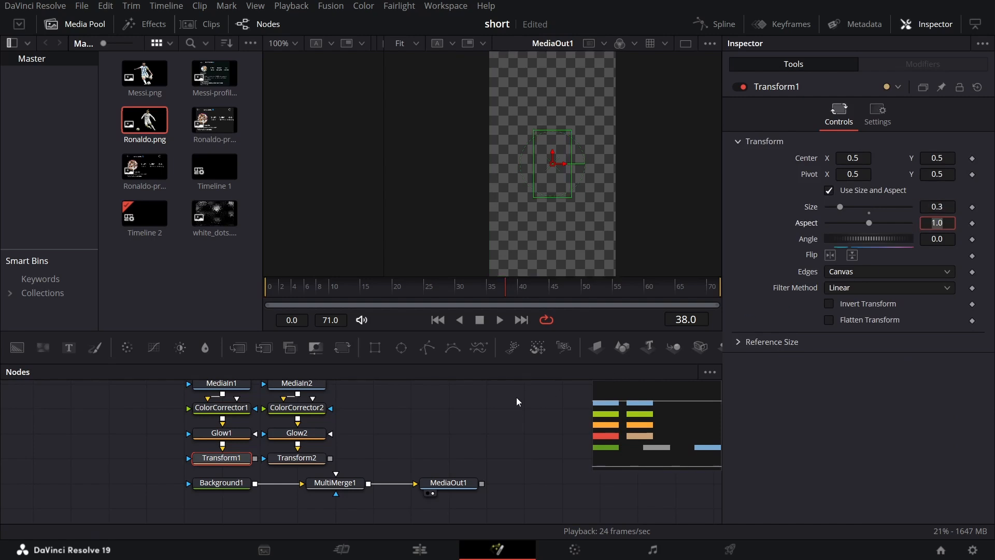
key("Return")
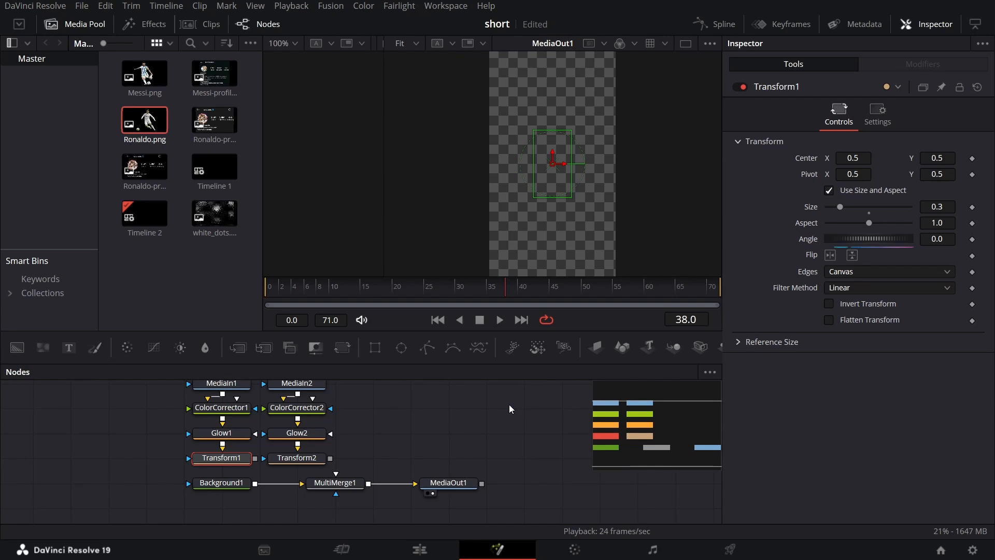
- Desaturate ColorCorrector2 fully to 0.0 and set its gain to 0.7
left_click(310, 409)
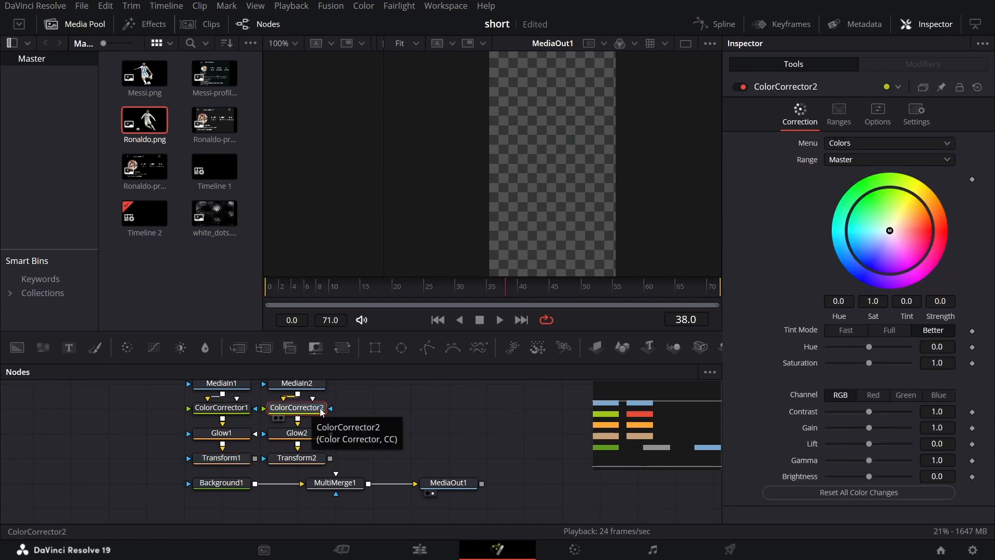
left_click_drag(869, 362, 802, 367)
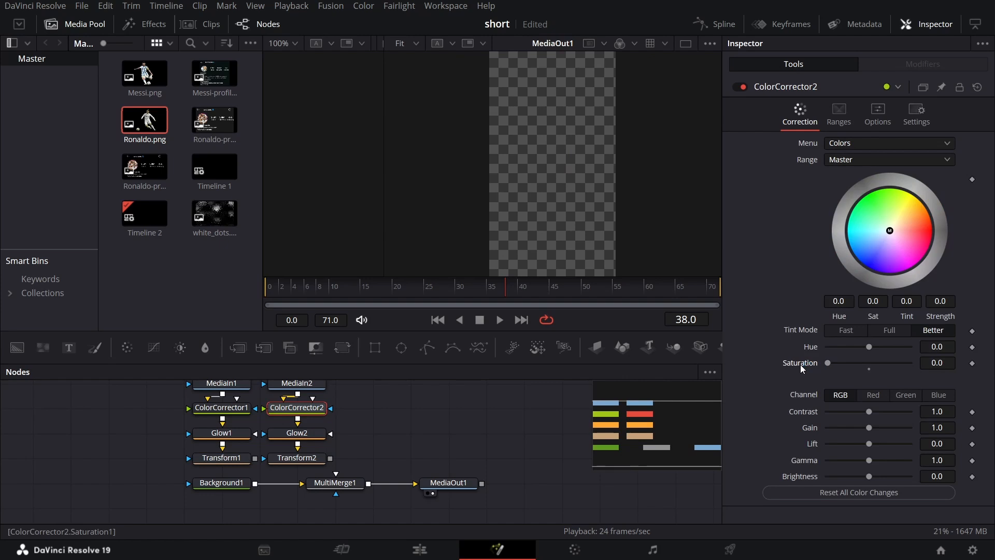
left_click(939, 428)
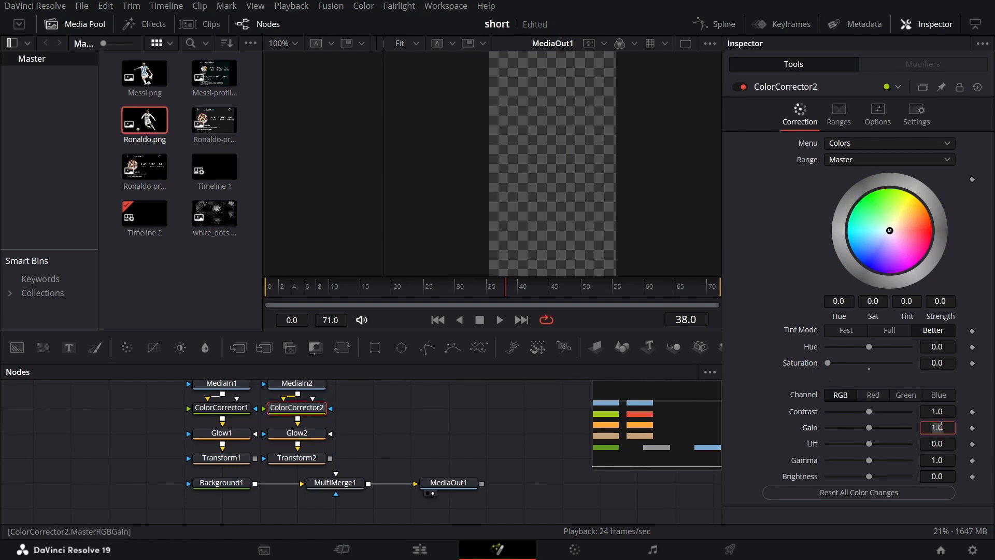
type("0.7")
key("Tab")
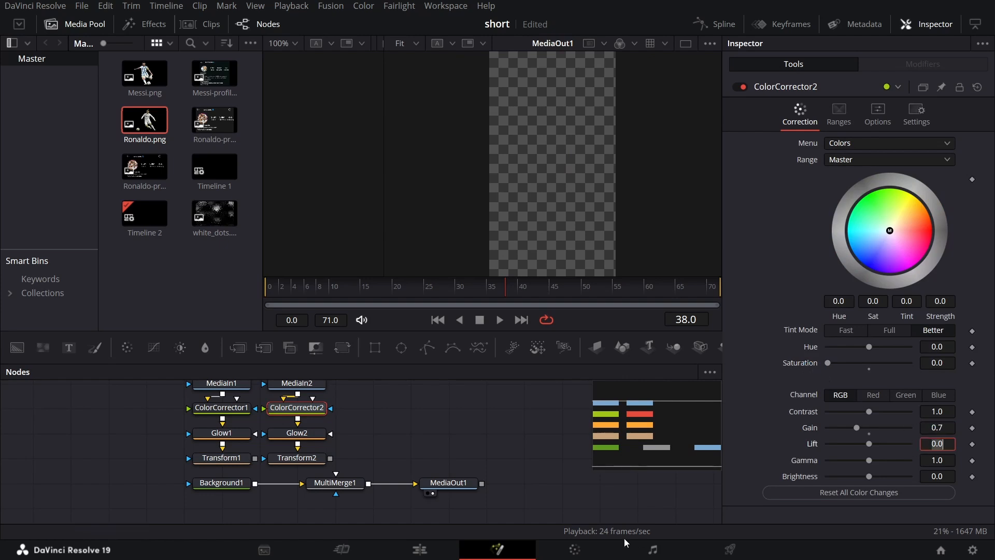
- Connect Transform1 and Transform2 to MultiMerge1, and enlarge Transform1 to a size of about 2.0
left_click_drag(254, 458, 350, 473)
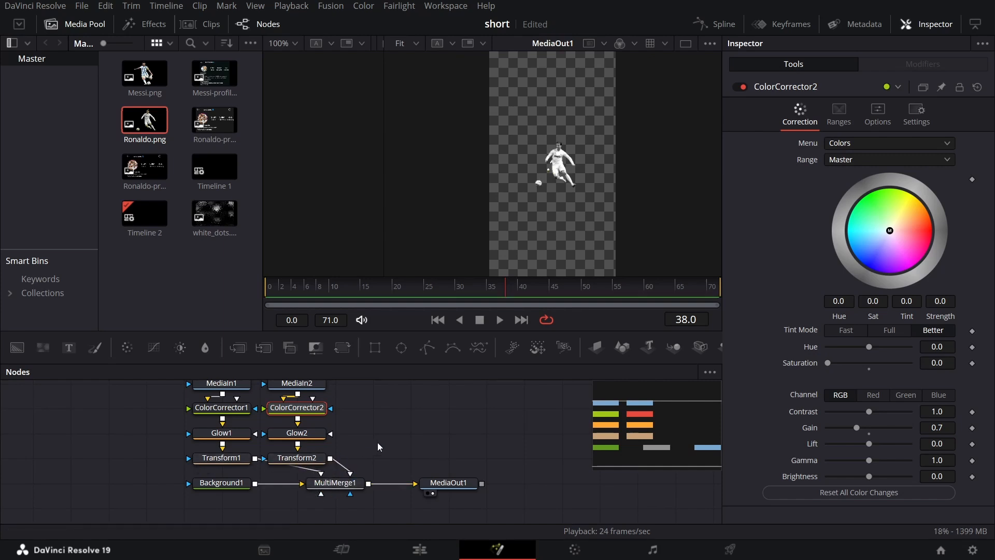
left_click(269, 465)
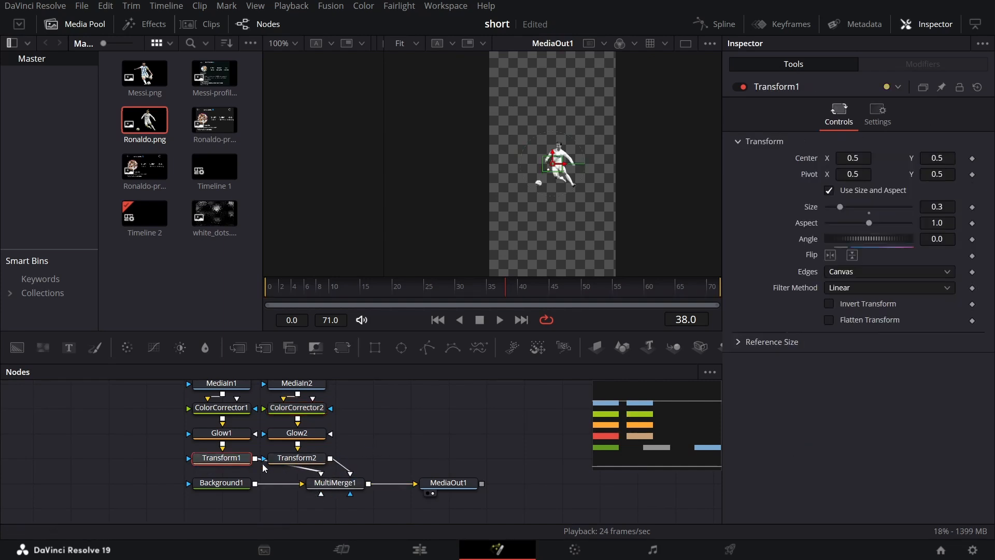
left_click_drag(840, 207, 895, 216)
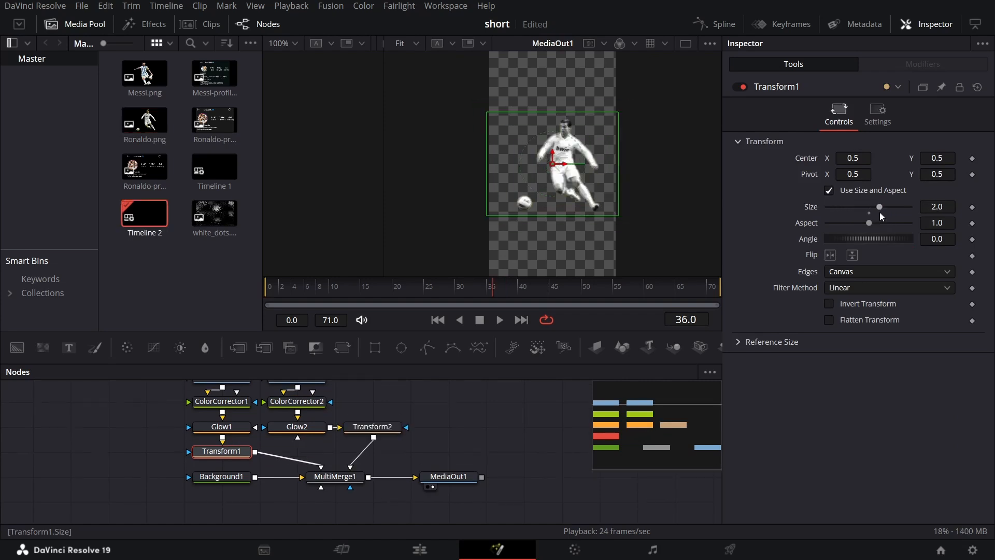
- Set Transform1's size to 3.0 and its center to X -0.19, Y -0.88
left_click(945, 206)
type("3")
key("Tab")
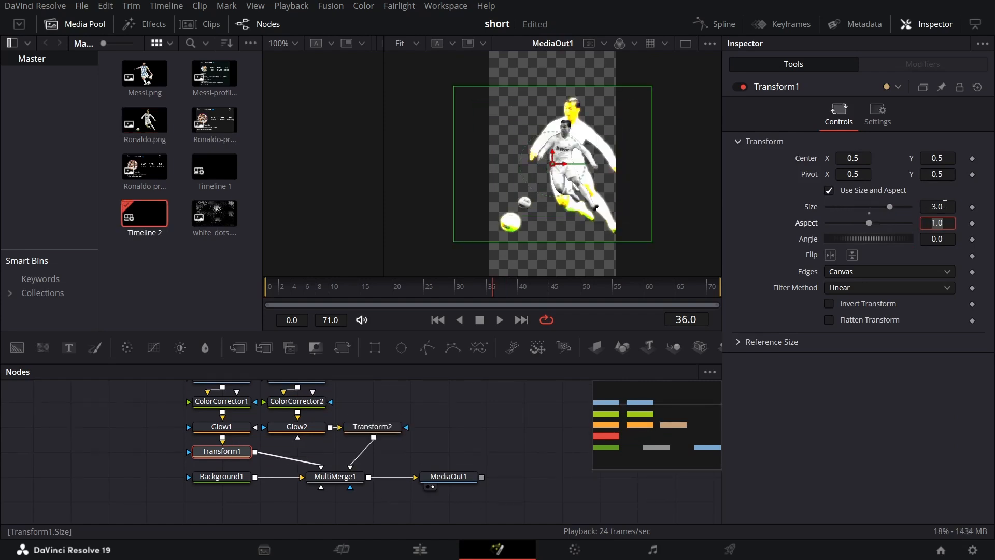
left_click(369, 427)
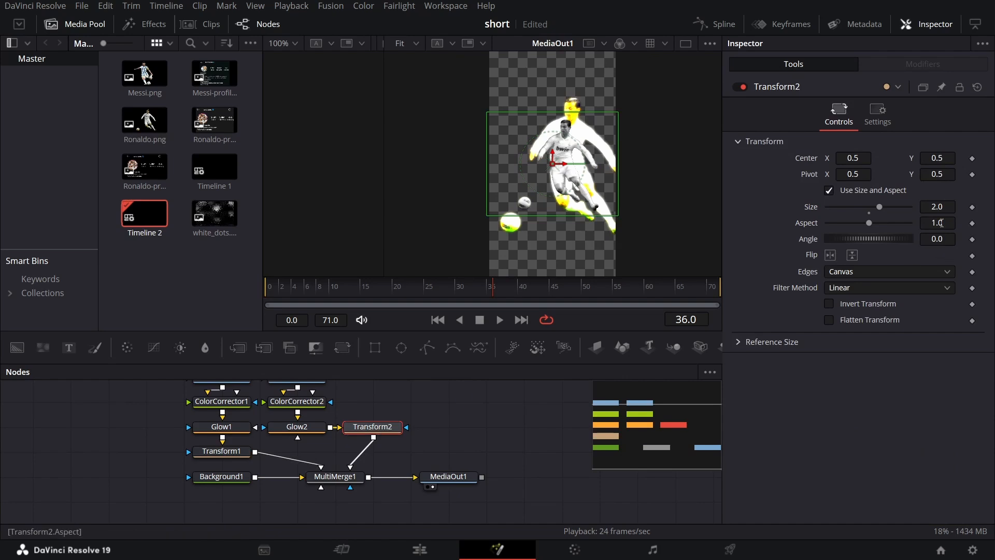
left_click(222, 451)
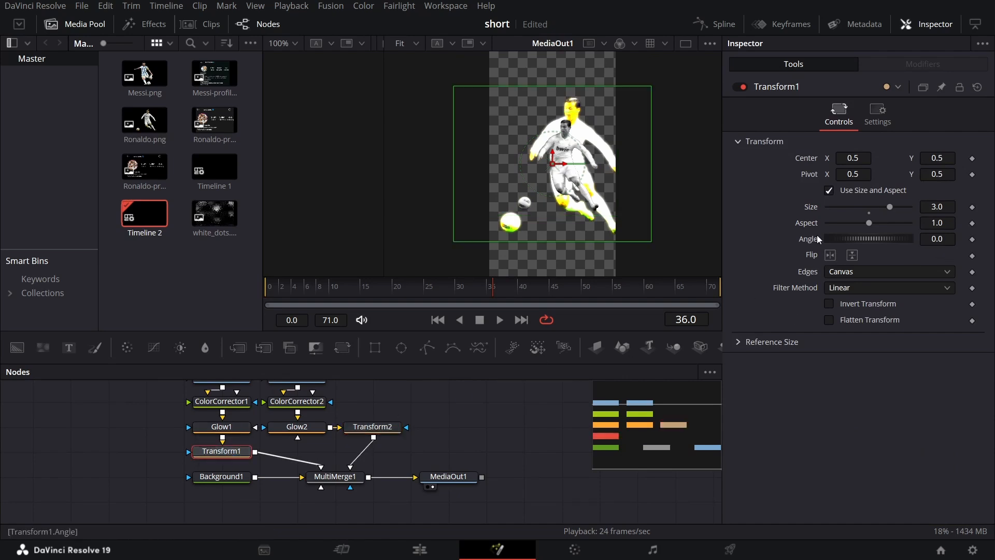
left_click(859, 157)
key("Tab")
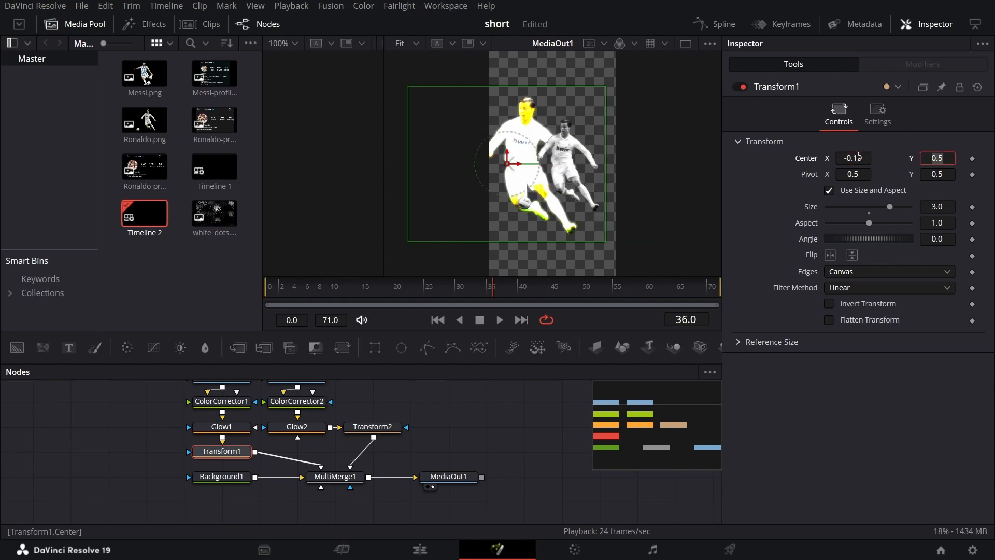
type("-0.88")
key("Tab")
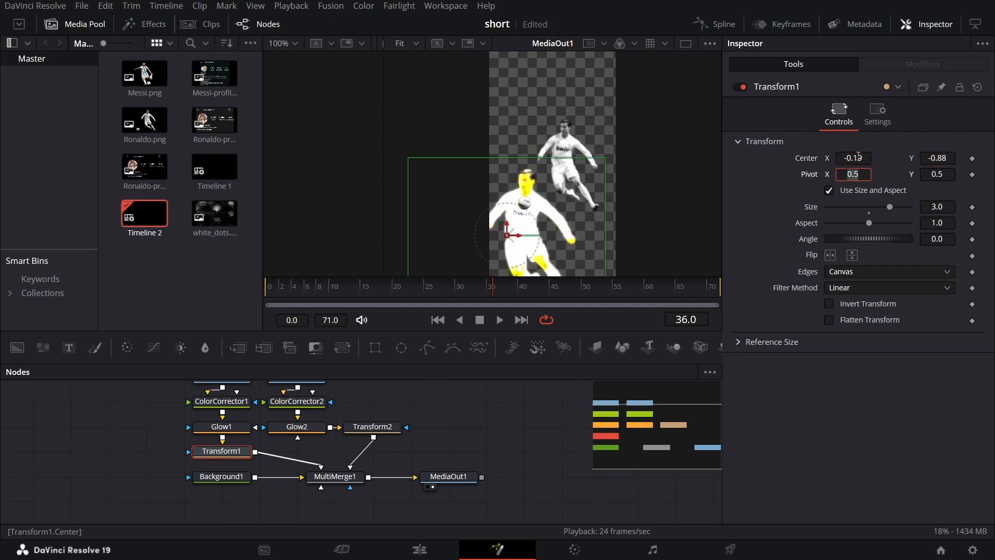
- Paste Transform1's settings onto Transform2 and place Transform2 below Glow2 in the node graph
left_click(238, 460)
right_click(367, 434)
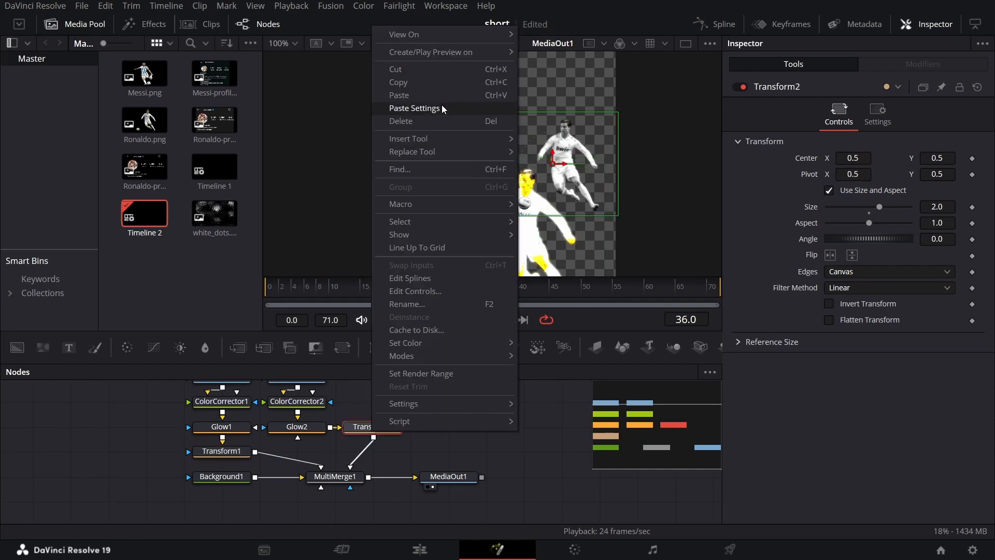
left_click(418, 107)
left_click_drag(367, 437, 291, 462)
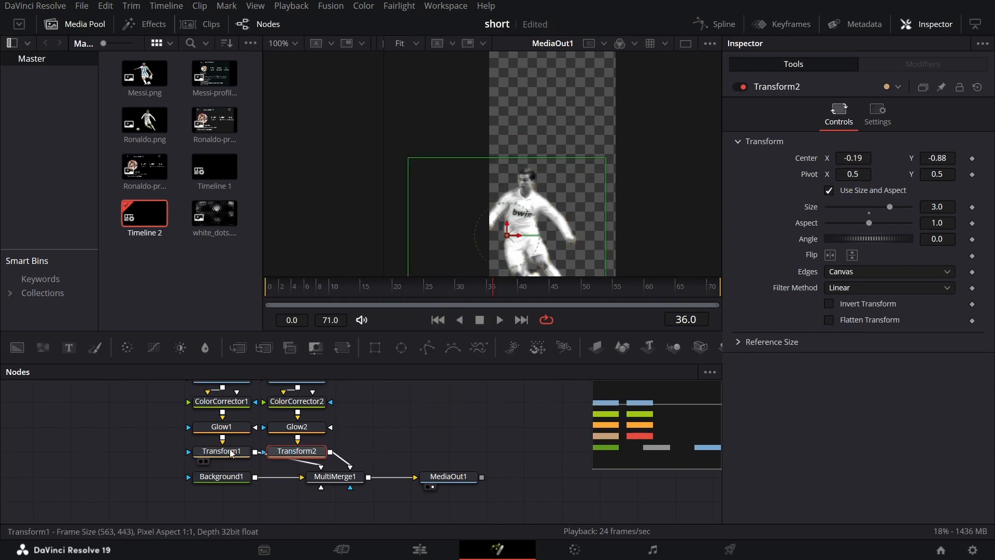
left_click(377, 435)
- Shift Transform1 slightly left to a center X of about -0.21 so the yellow cutout edges the grey one
left_click(223, 452)
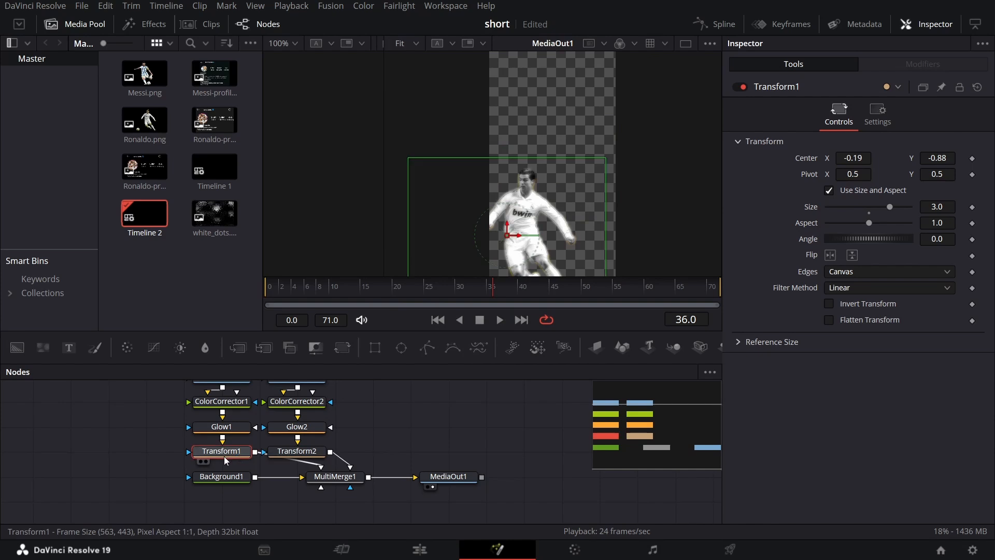
left_click_drag(517, 238, 516, 240)
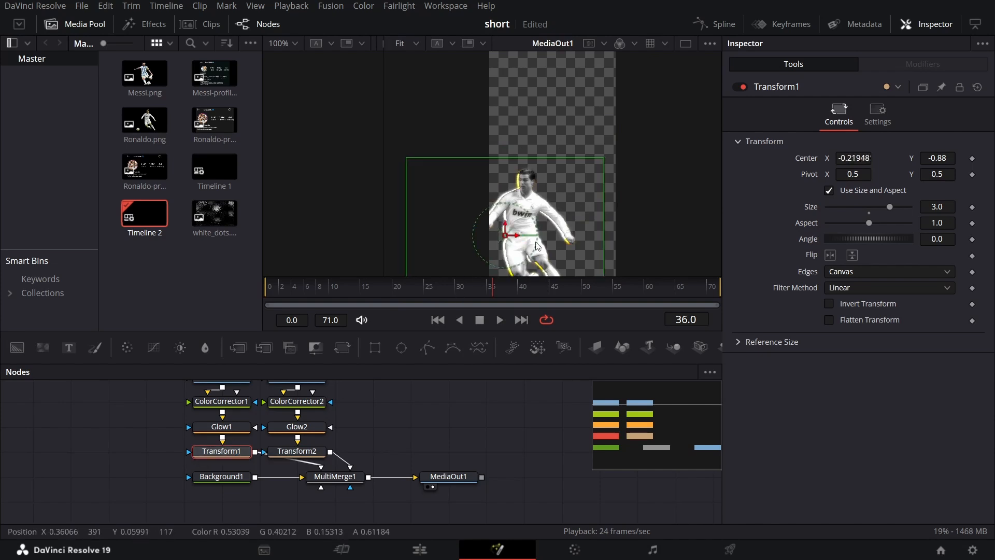
scroll(506, 179, "up", 2)
scroll(530, 196, "down", 3)
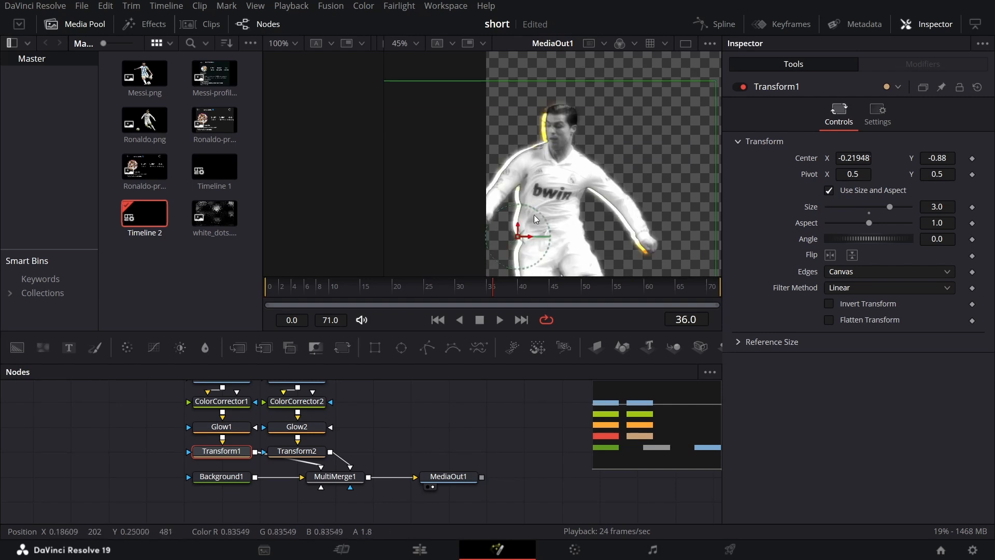
left_click_drag(529, 234, 531, 235)
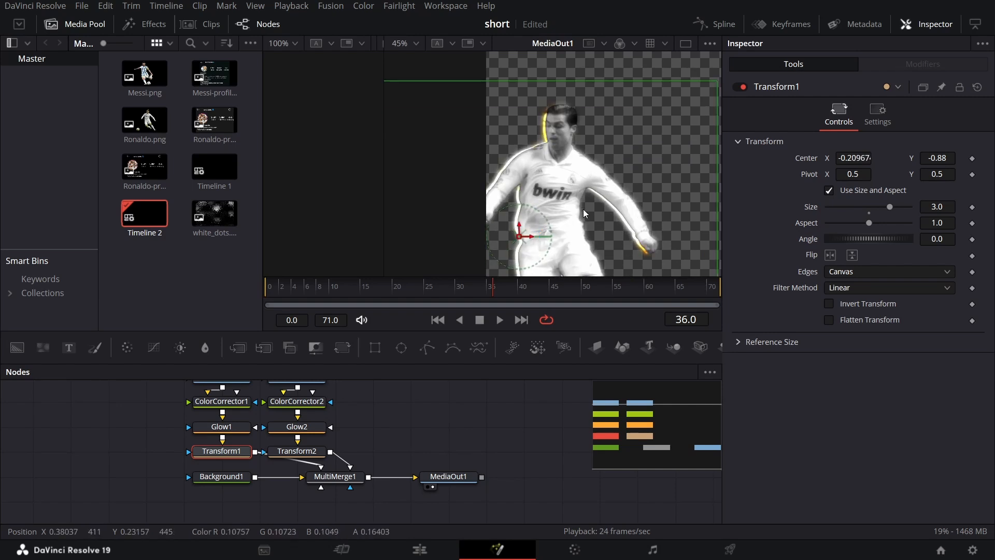
scroll(583, 210, "down", 3)
left_click(465, 422)
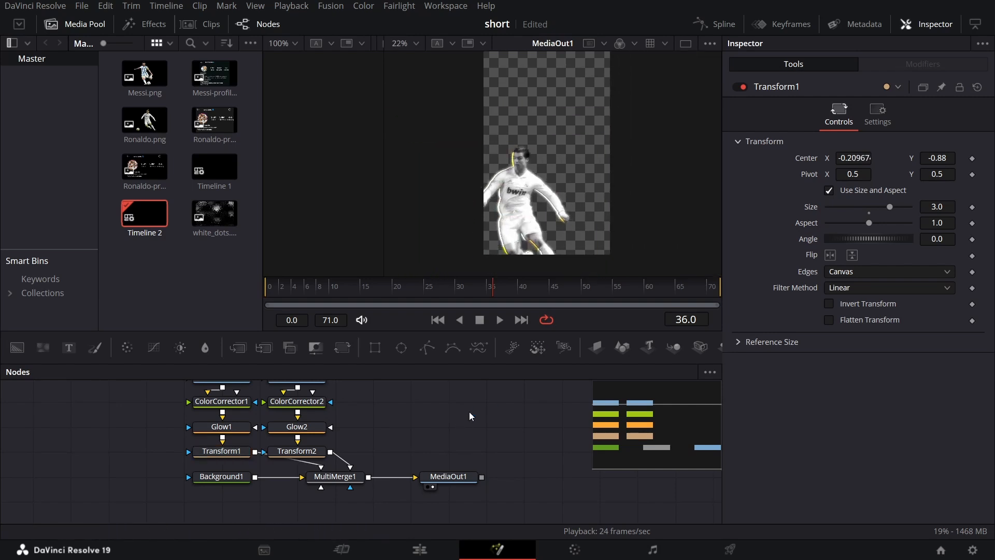
- Add Ronaldo-profile-bg.png to the node graph and connect it to MultiMerge1
scroll(409, 467, "up", 2)
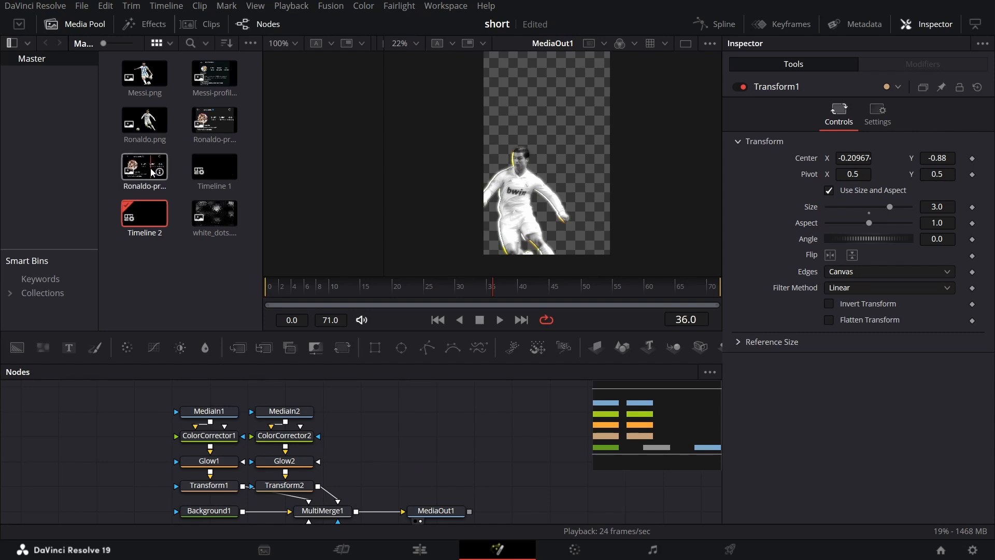
left_click_drag(151, 169, 397, 435)
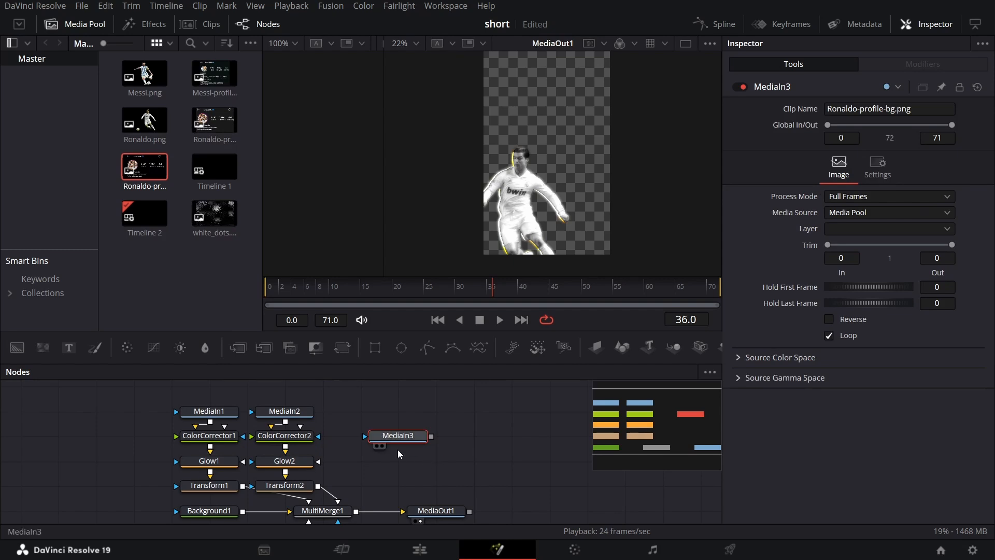
left_click_drag(431, 437, 340, 511)
scroll(554, 155, "up", 4)
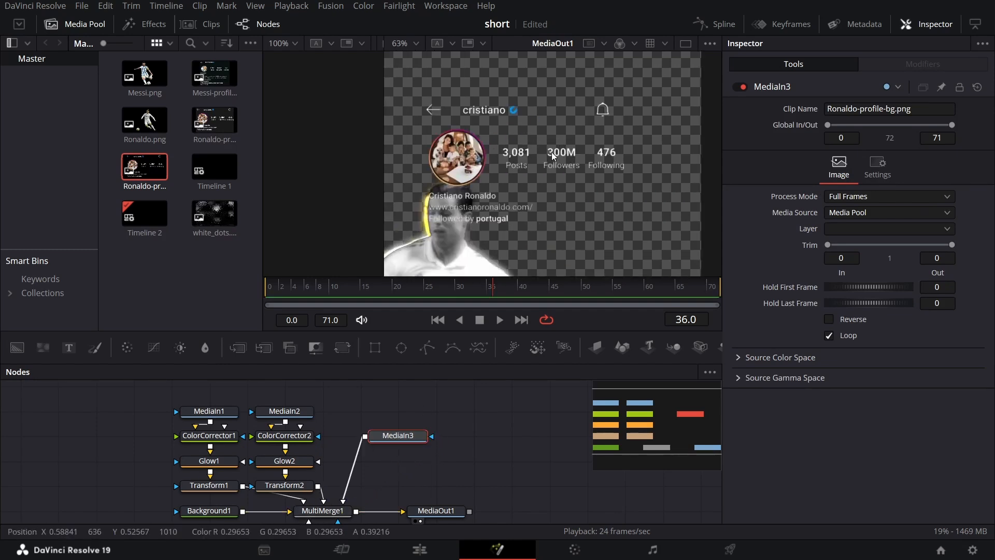
scroll(536, 196, "down", 3)
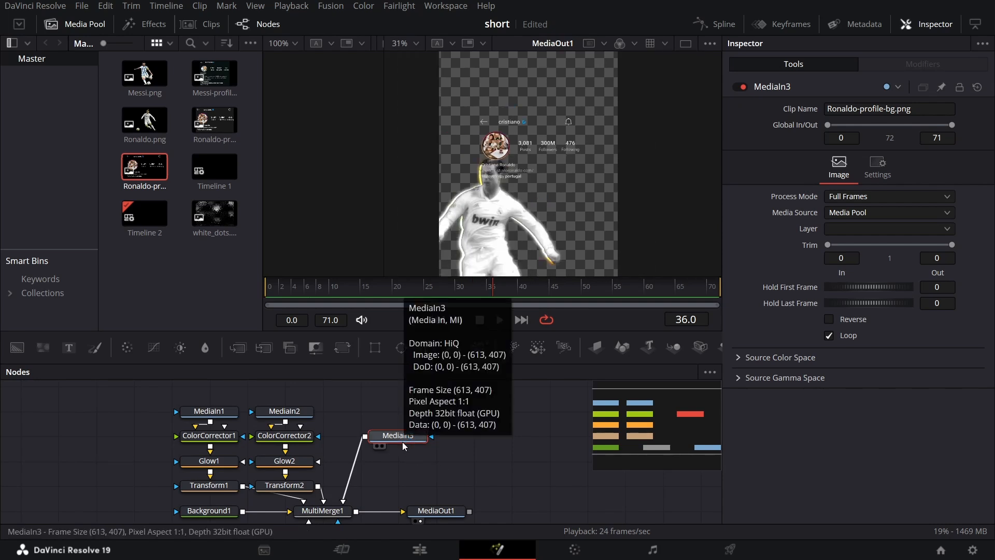
- Insert a Transform node between MediaIn3 and MultiMerge1, with a size of 1.5, keeping the color correctors aligned in their columns
left_click(309, 354)
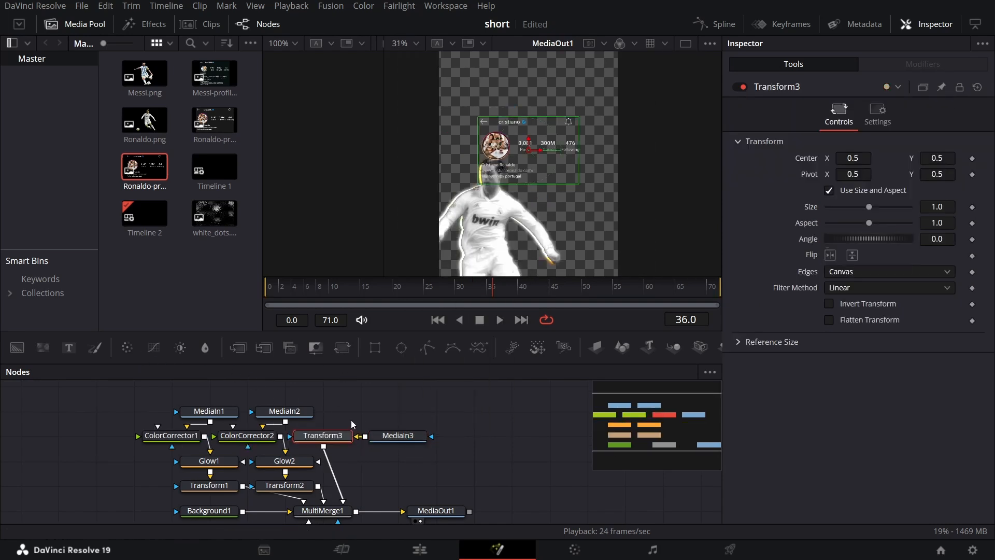
left_click_drag(238, 437, 201, 438)
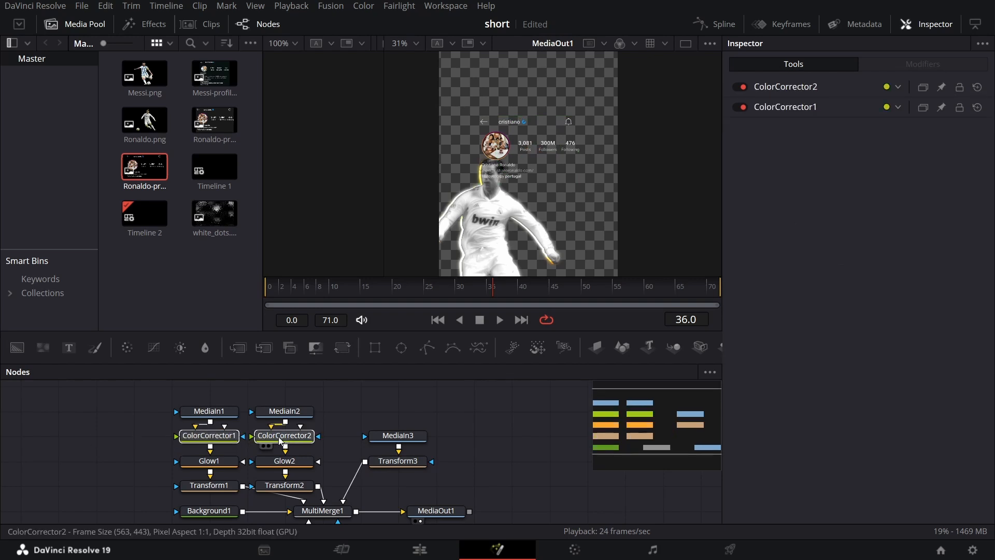
left_click(399, 461)
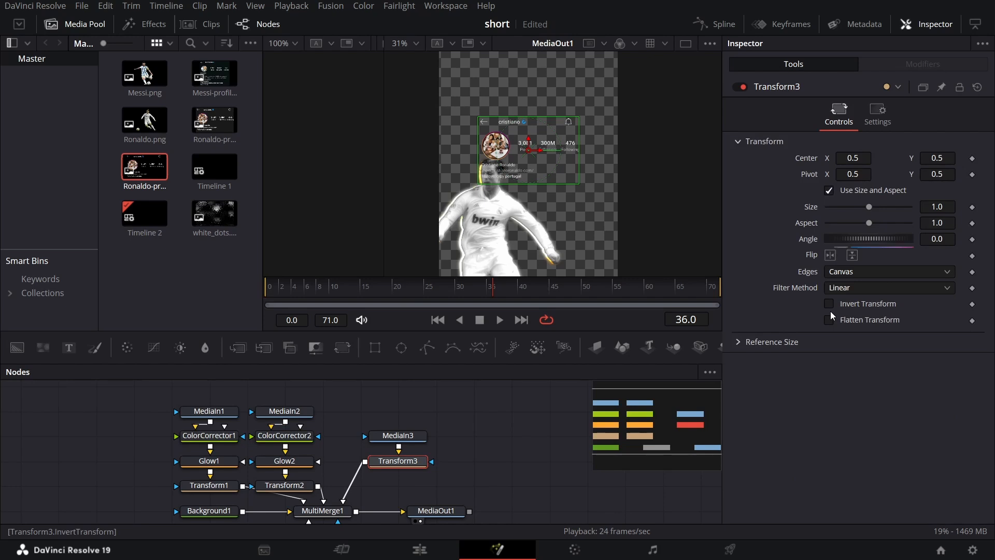
left_click(949, 206)
type("5")
key("Tab")
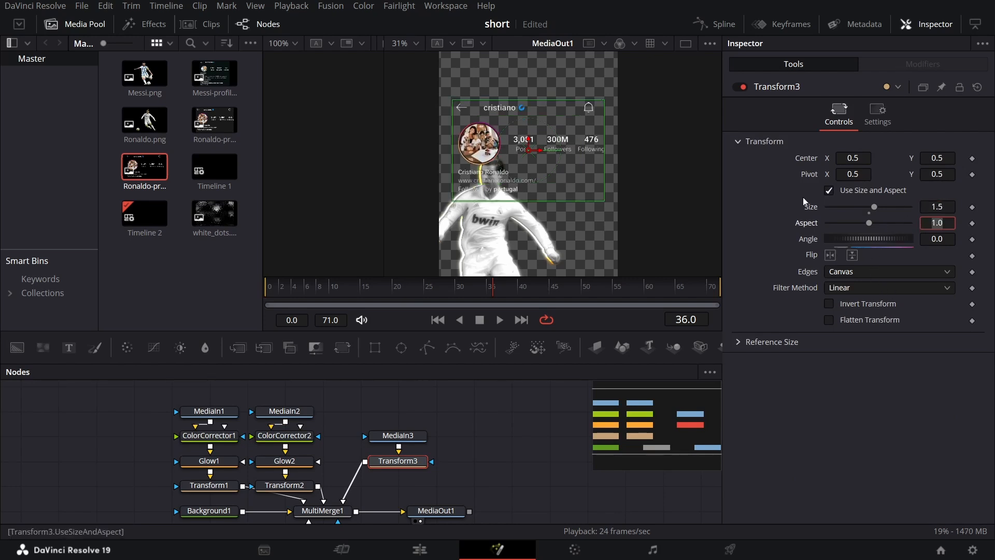
- At frame 35, set Transform3's center to X 0.5, Y -1.08 and keyframe it
scroll(584, 191, "down", 2)
scroll(584, 192, "up", 1)
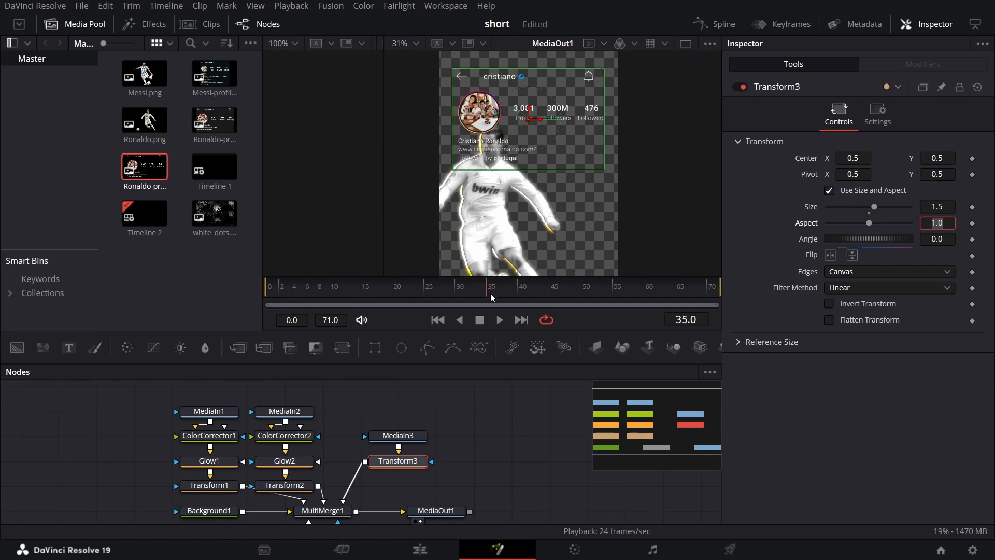
left_click(853, 158)
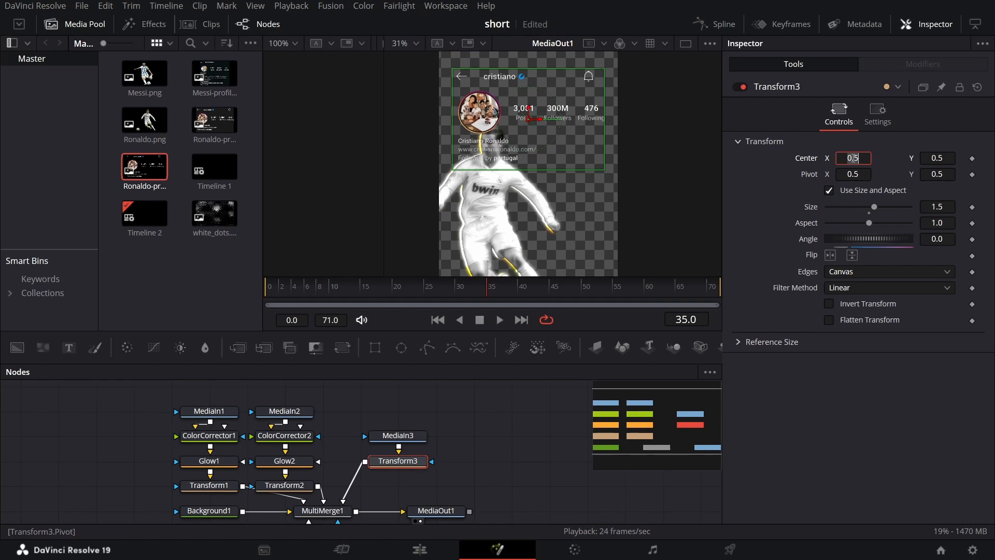
left_click(936, 158)
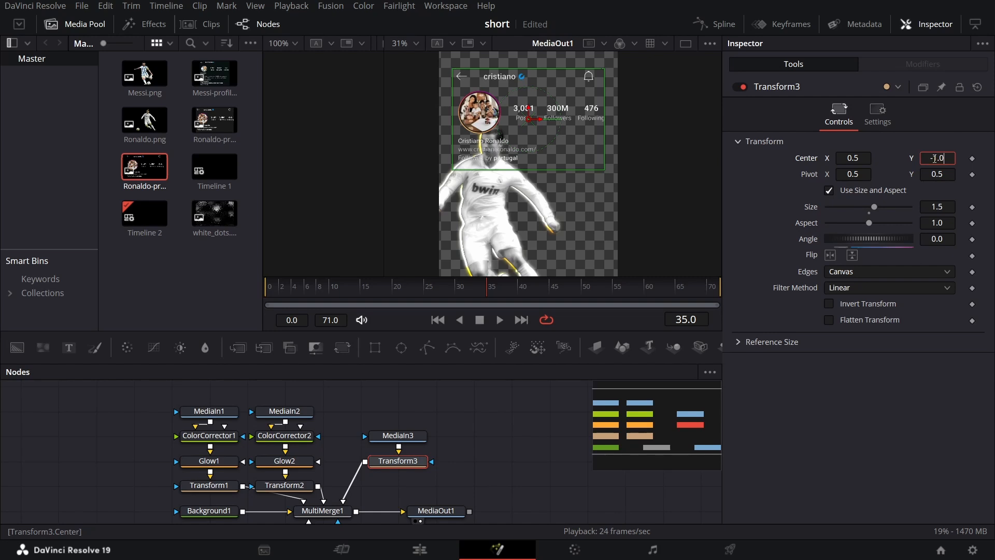
key("Tab")
left_click(972, 158)
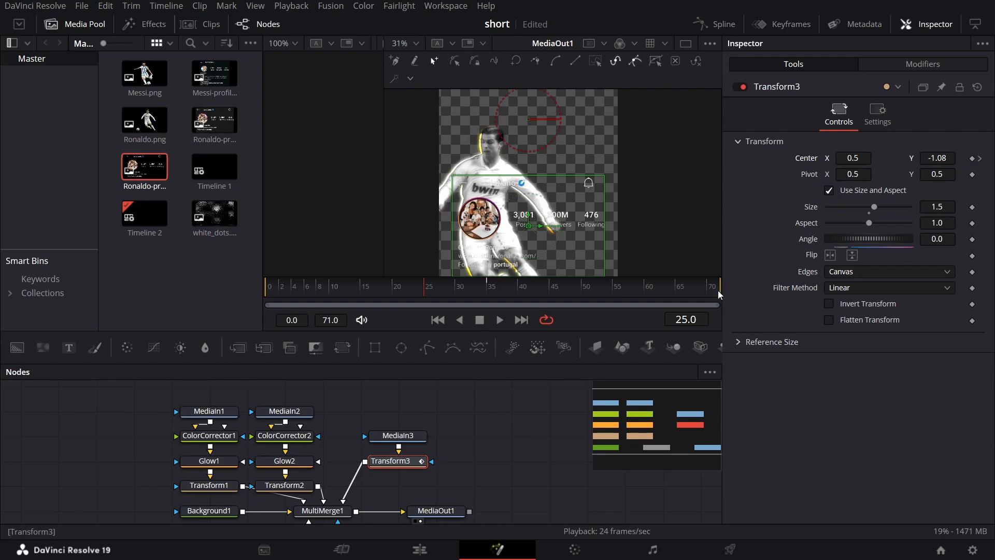
- At frame 25, move the profile card off the frame's left edge to a center X of about -1.18 and play the animation
scroll(554, 242, "down", 1)
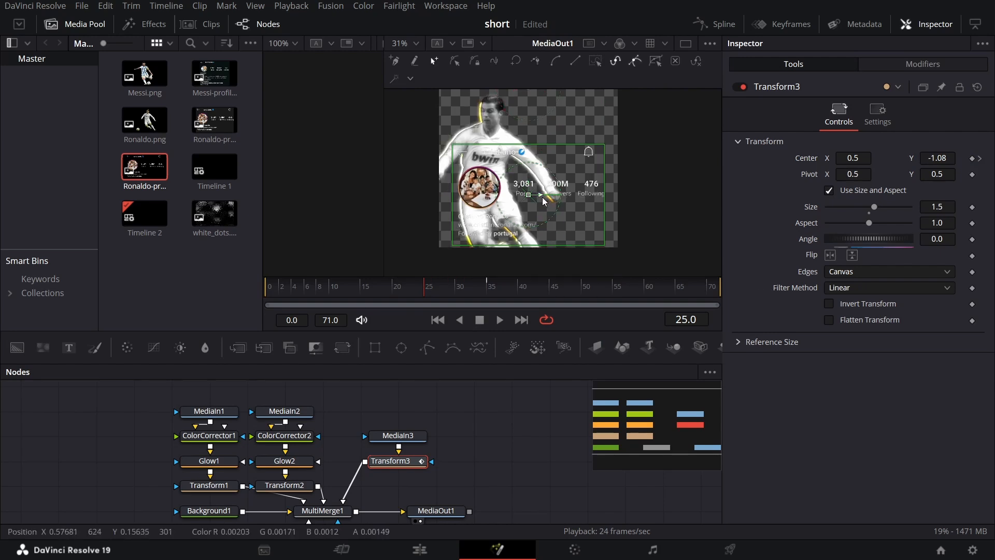
left_click_drag(544, 201, 374, 189)
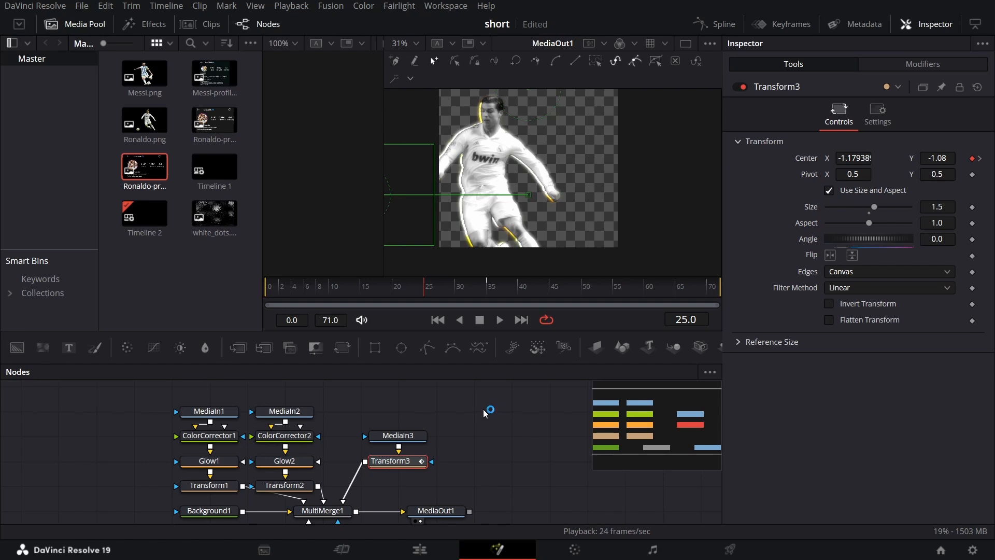
left_click(483, 409)
key("space")
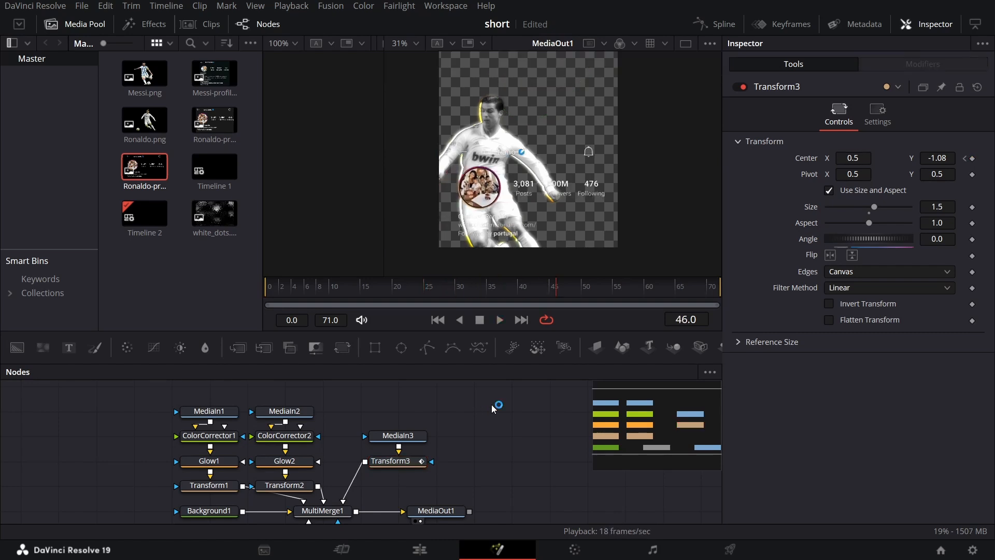
- Smooth Transform3's displacement curve between both keyframes, lengthen its easing handles, and play back the slide-in
key("F6")
left_click(422, 437)
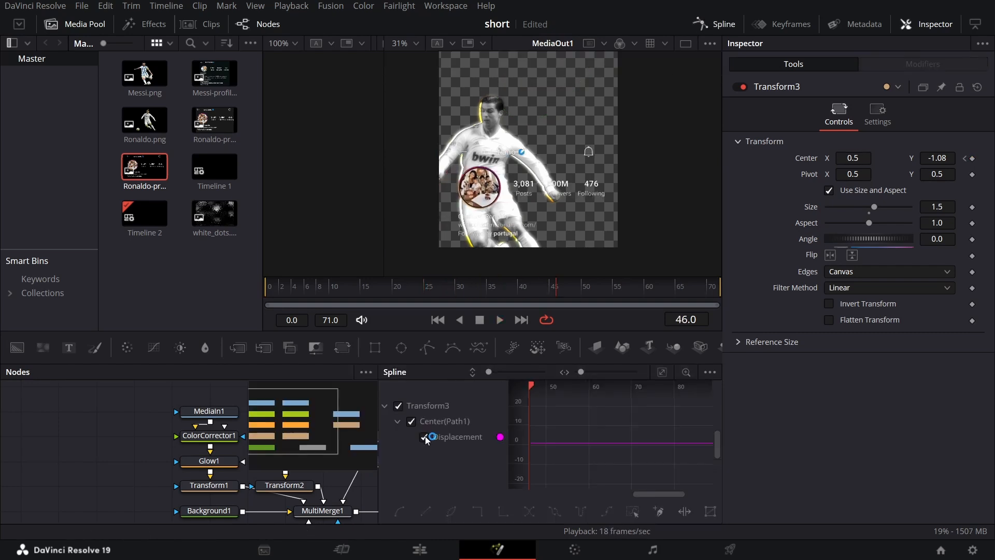
left_click(662, 371)
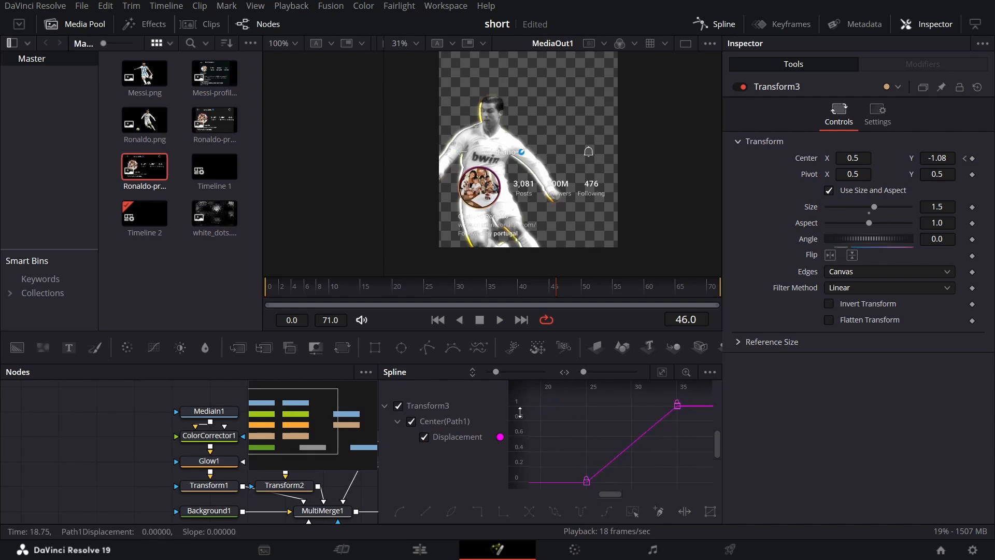
key("ctrl+a")
key("s")
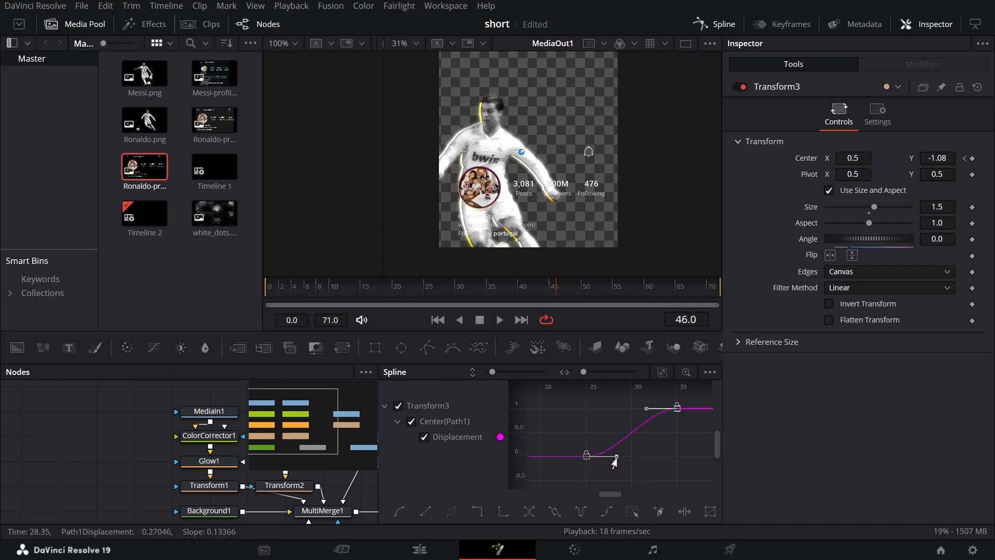
left_click_drag(617, 456, 662, 457)
left_click_drag(630, 413, 688, 400)
left_click(714, 24)
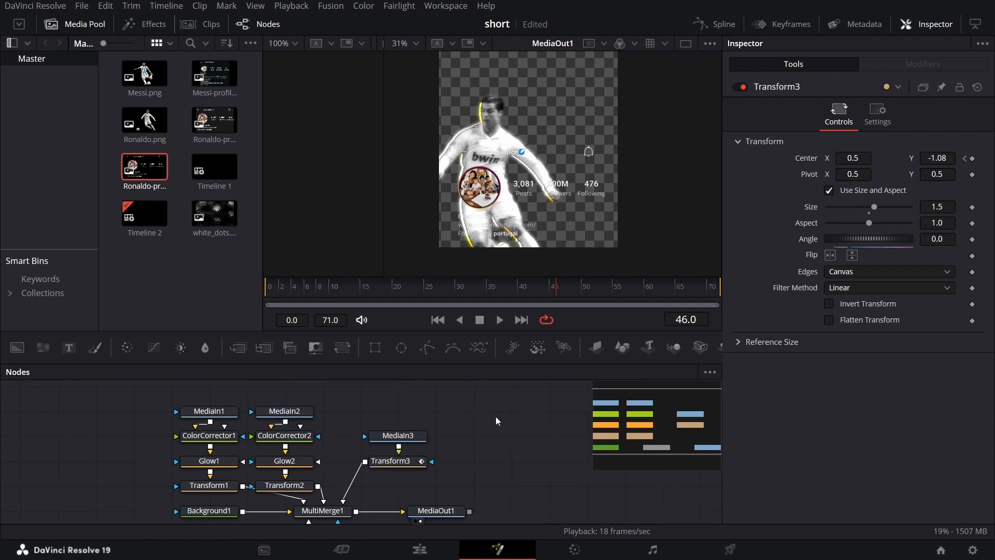
left_click(386, 289)
key("space")
key("space")
- Add white_dots.jpg to the node graph as a new MediaIn node and connect it to MultiMerge1
left_click_drag(212, 220, 485, 459)
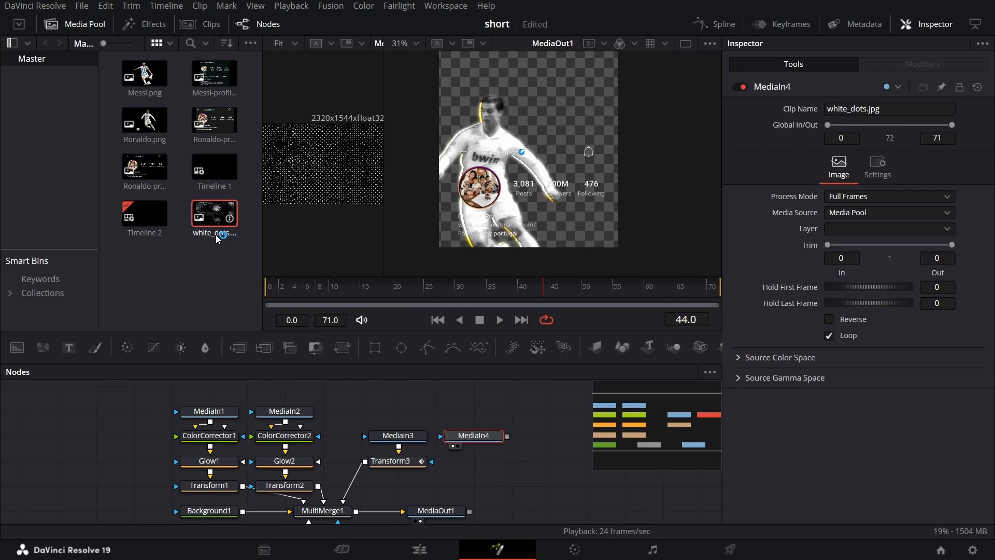
left_click_drag(508, 437, 334, 514)
left_click(350, 517)
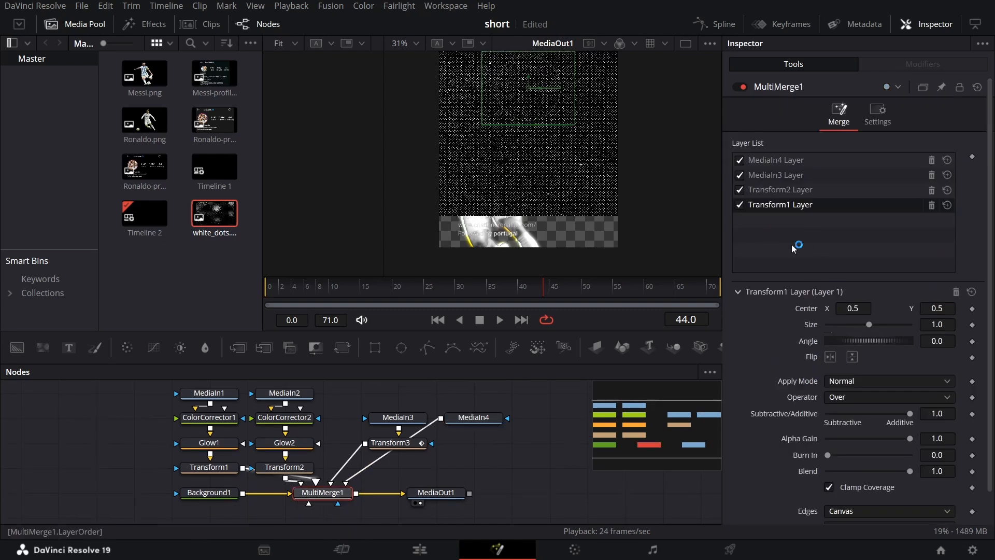
- Set the MediaIn4 layer in MultiMerge1 to the Screen apply mode with the Stencil operator
left_click(772, 162)
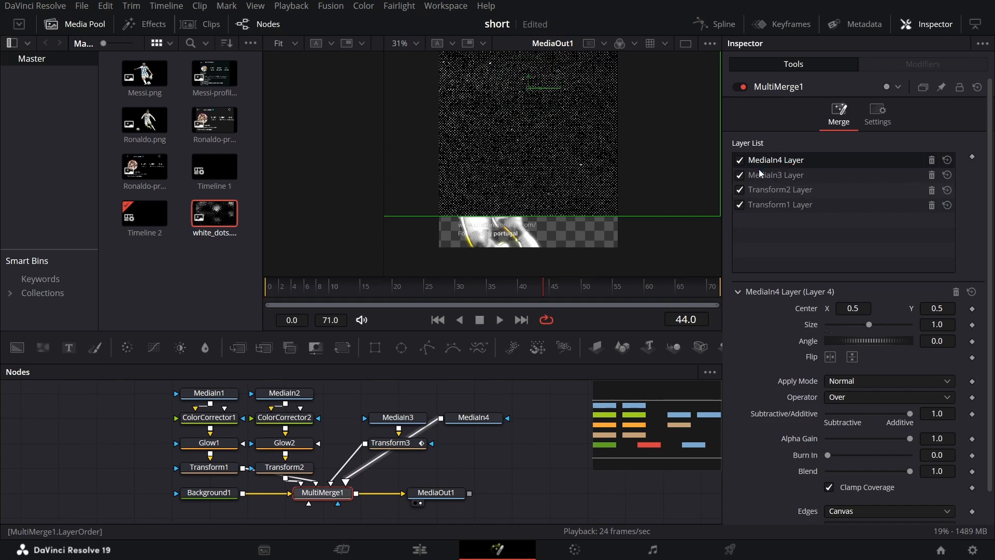
left_click(834, 382)
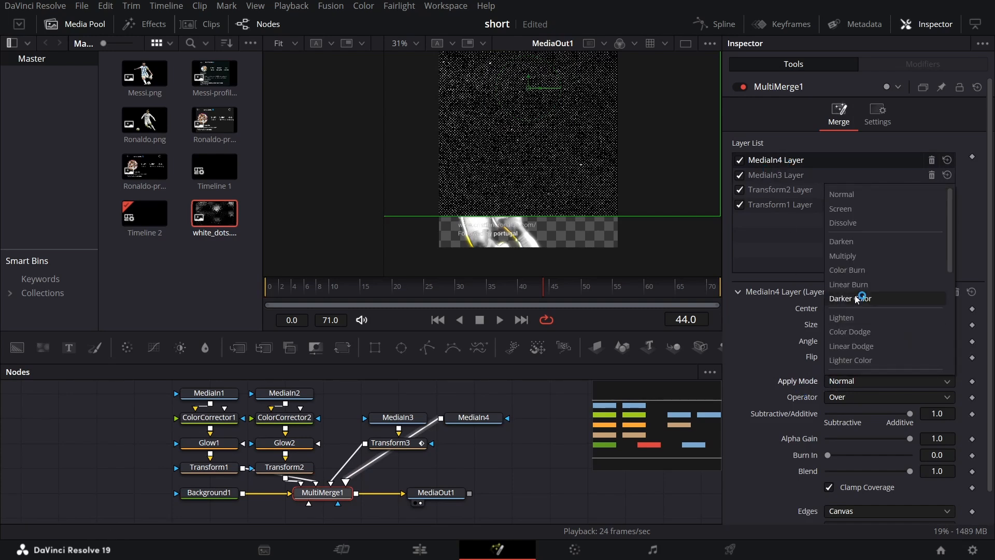
left_click(850, 208)
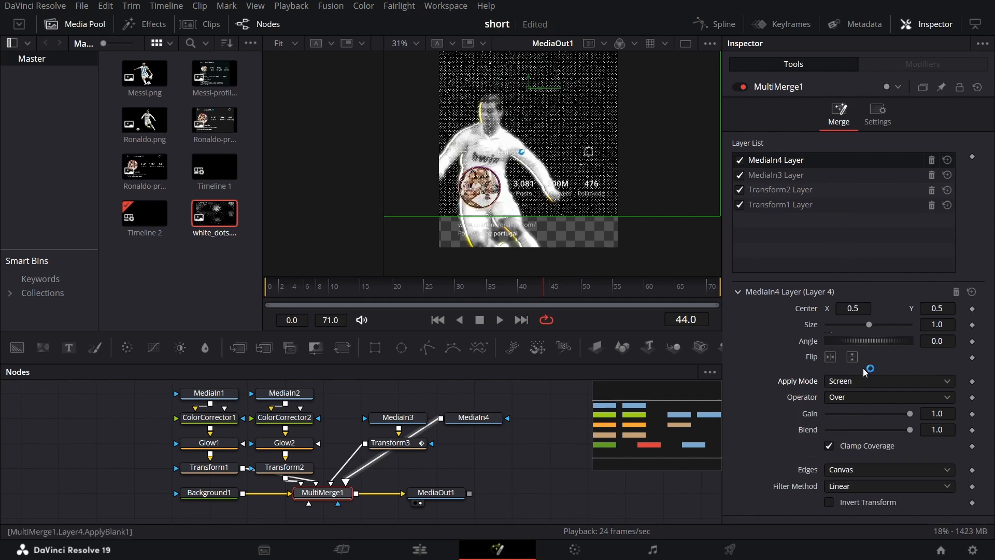
left_click(847, 397)
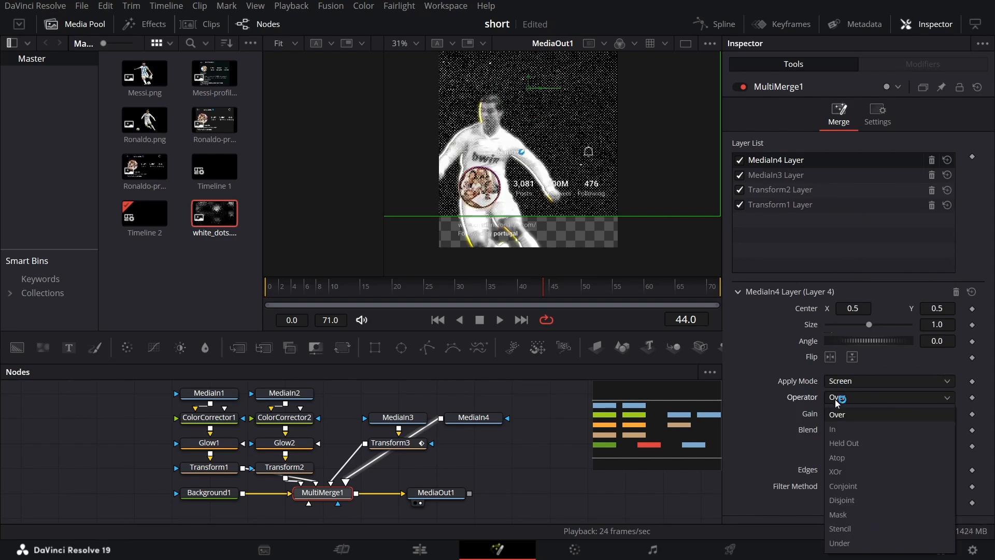
left_click(843, 529)
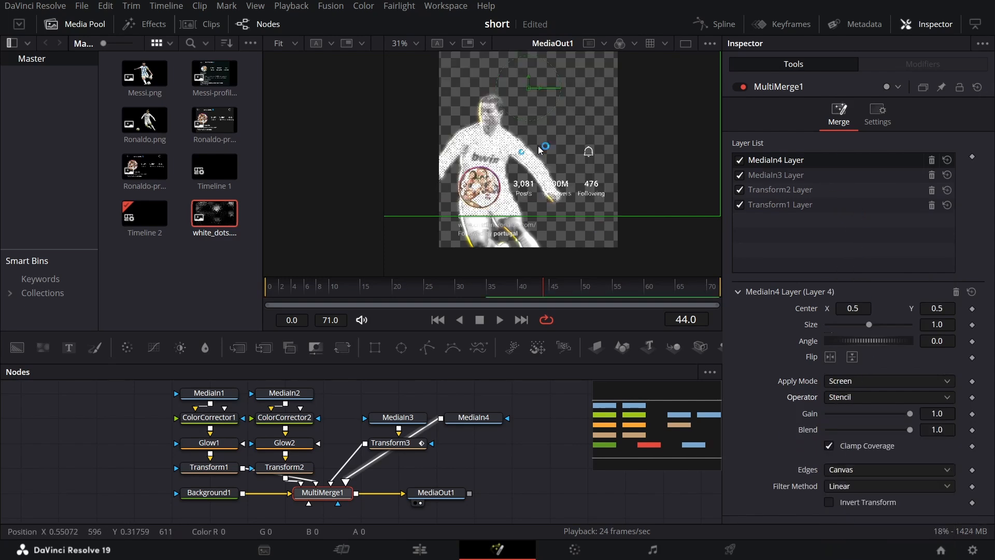
- Lower the white dots layer to a center Y of about 0.36 and place the MediaIn4 node beneath Transform3
left_click_drag(528, 84, 527, 133)
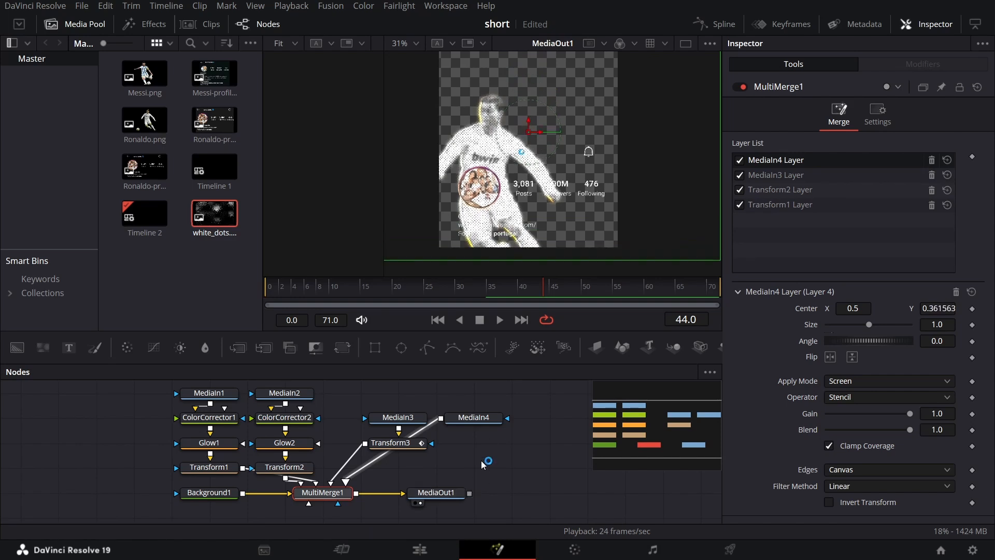
left_click_drag(469, 418, 398, 466)
scroll(503, 410, "down", 1)
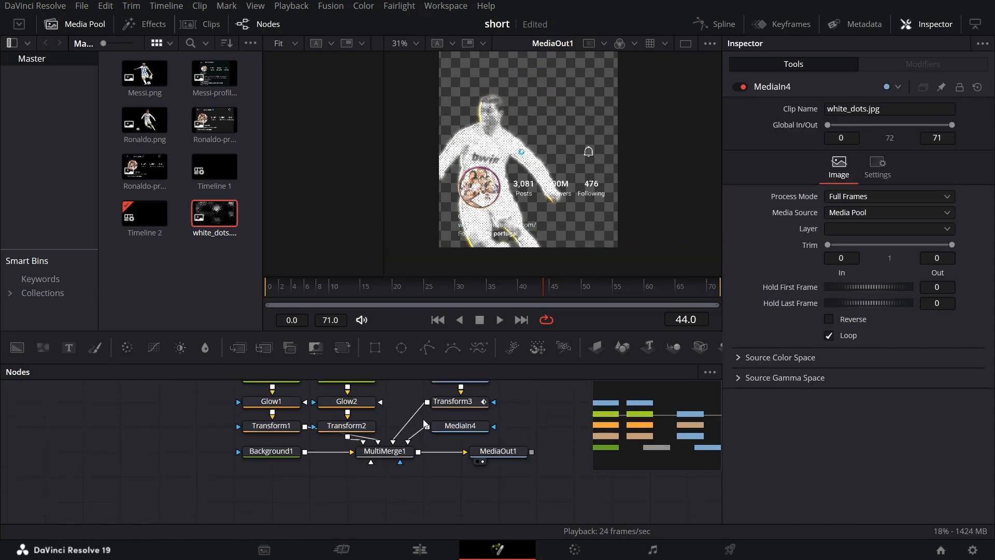
- Add a Text node below MultiMerge1, connect it to the merge, and insert a Glow node between them
left_click_drag(71, 349, 386, 491)
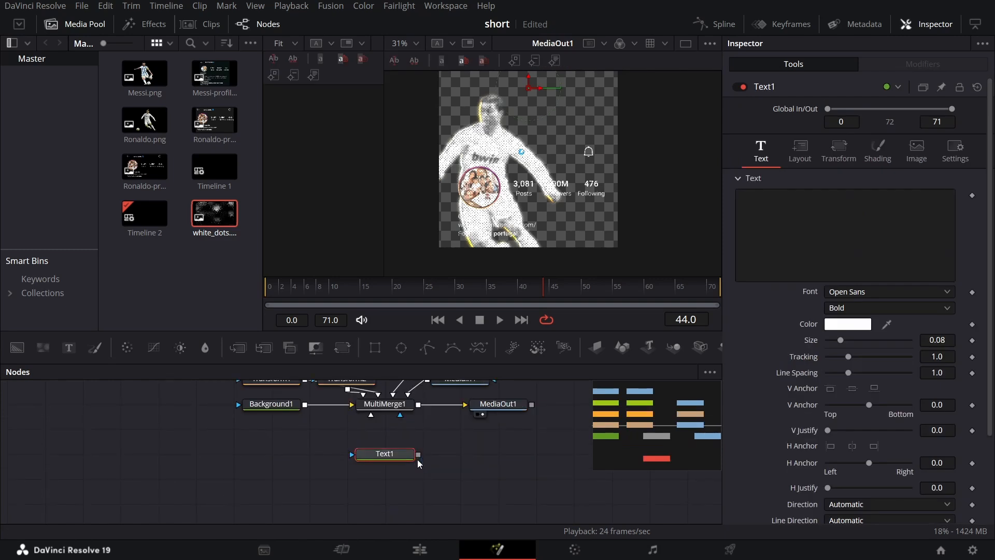
left_click_drag(418, 455, 386, 409)
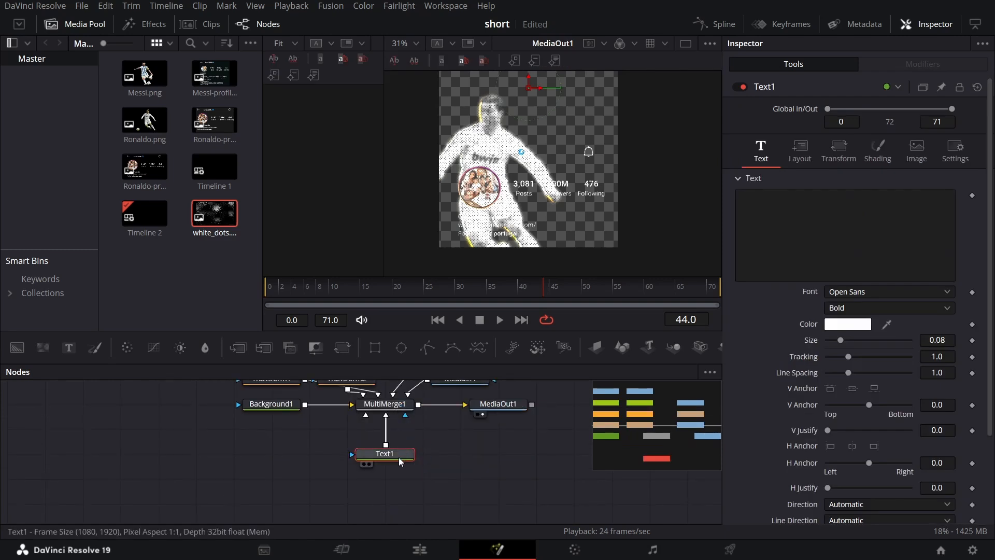
key("shift+space")
type("glow")
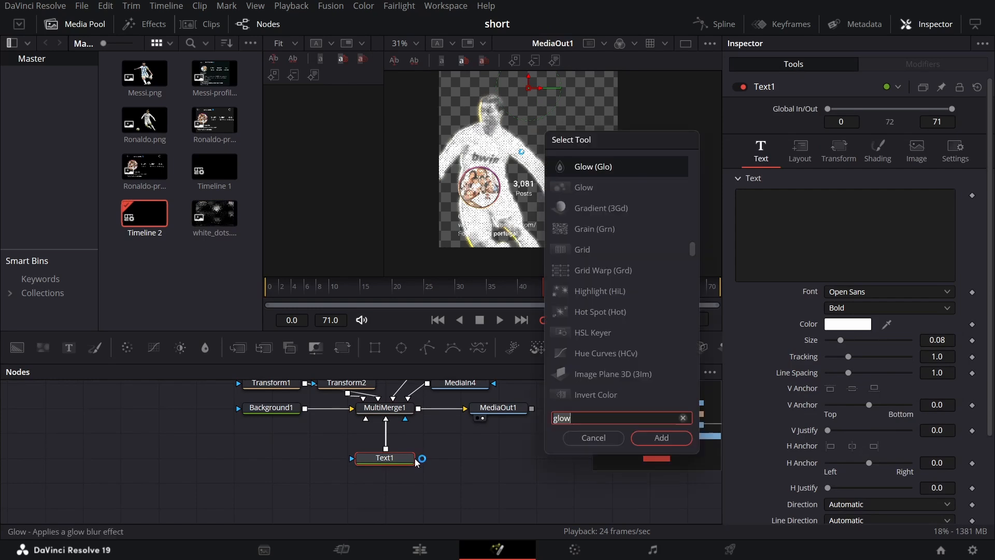
key("Return")
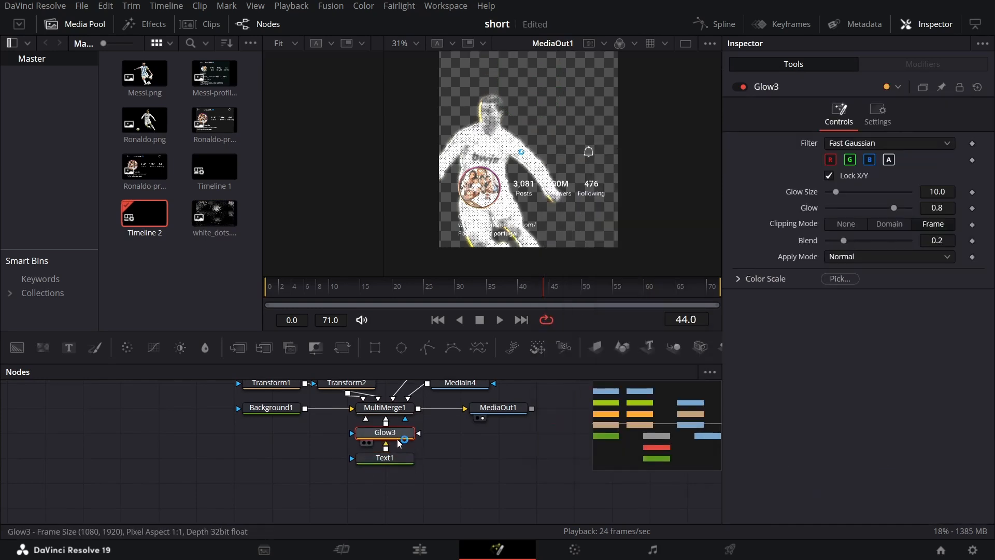
- Enter CRISTIANO RONALDO on two lines as the content of Text1
left_click(394, 459)
left_click(763, 258)
type("CRISTIANO RONALDO")
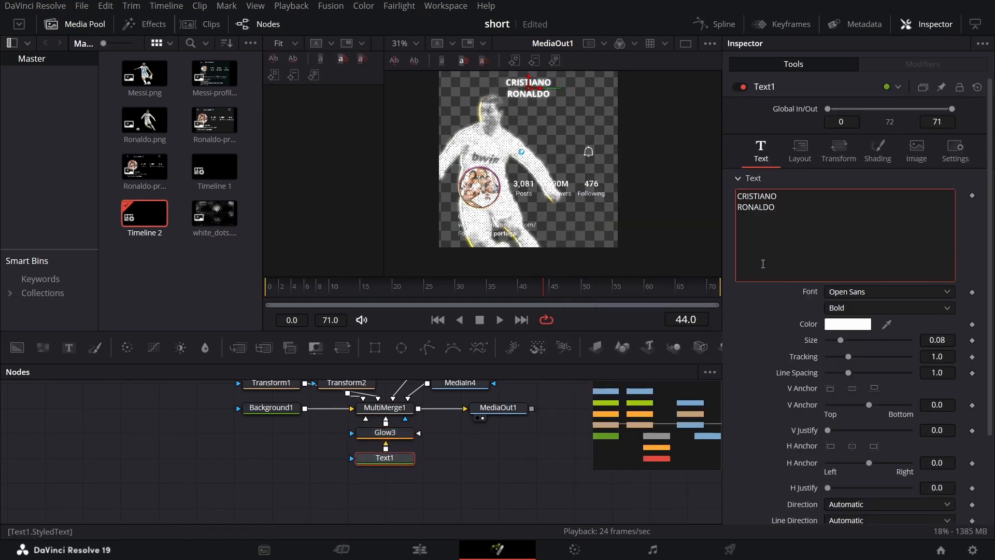
- Set Glow3's glow size to 20 and its glow strength to 0.5
left_click(385, 432)
left_click(938, 191)
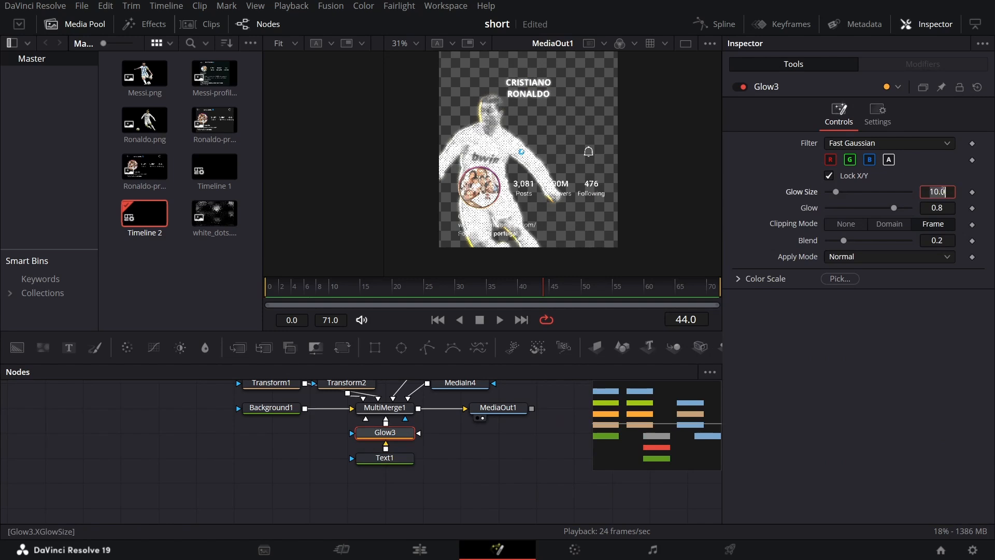
type("20")
key("Tab")
type("0.5")
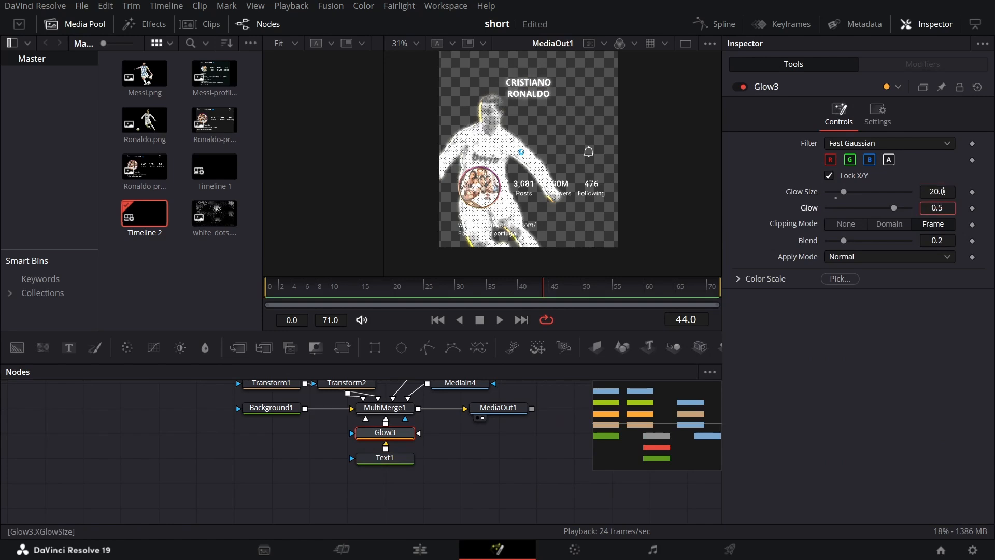
key("Tab")
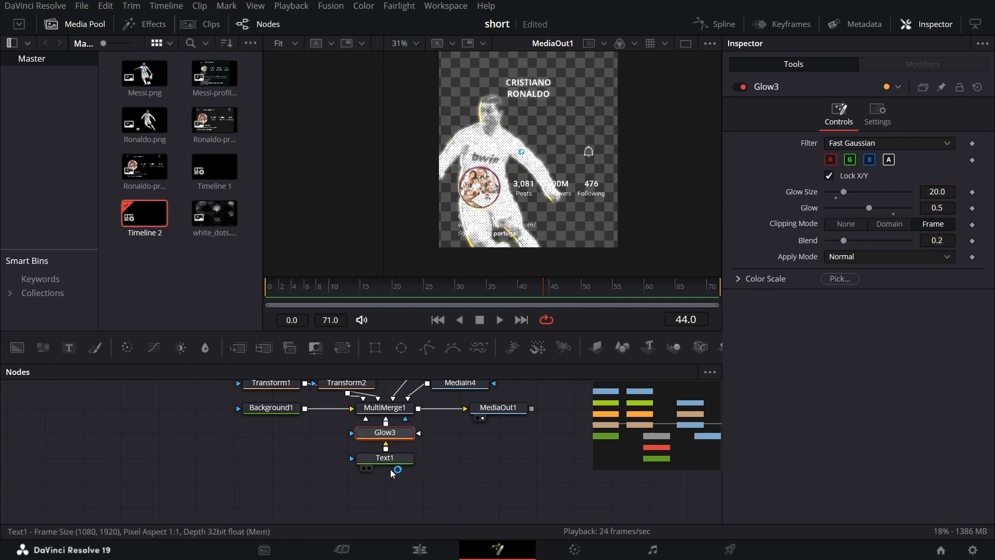
- Change the font of Text1 to Futura-Bold
left_click(385, 458)
left_click(881, 293)
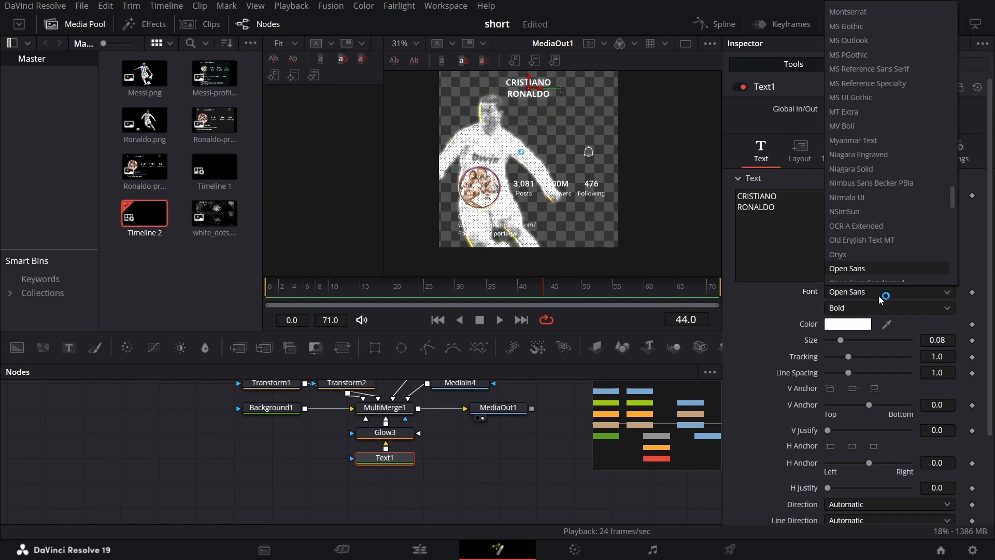
type("fut")
key("Down")
key("Down")
key("Down")
key("Down")
key("Down")
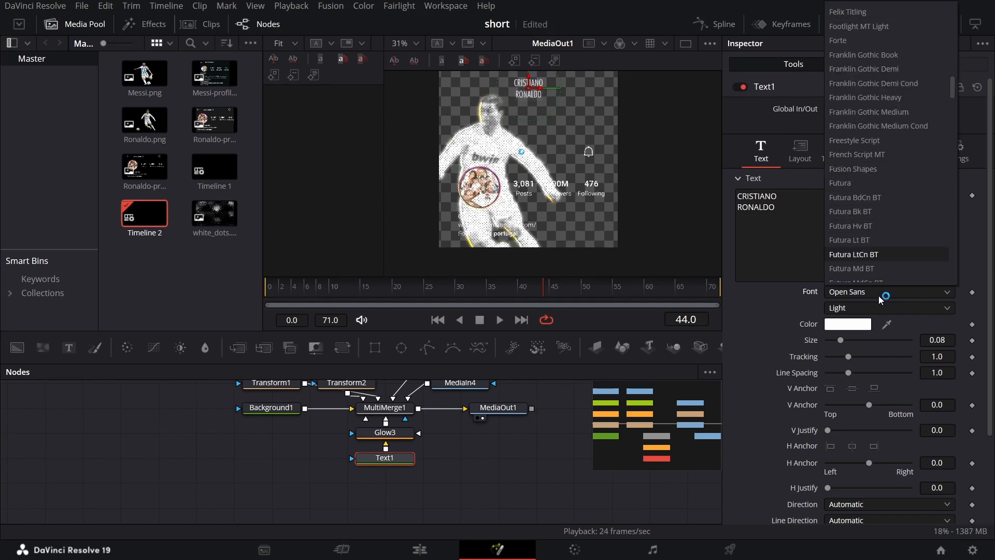
key("Down")
key("Down")
key("Down")
key("Return")
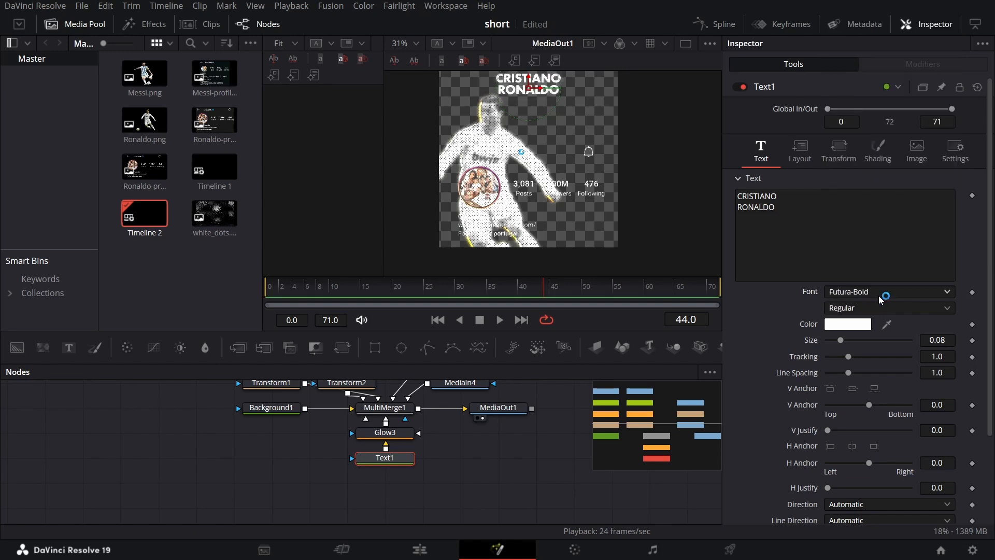
- Anchor the Text1 title horizontally to the left and shift it towards the left side of the frame
scroll(777, 300, "down", 3)
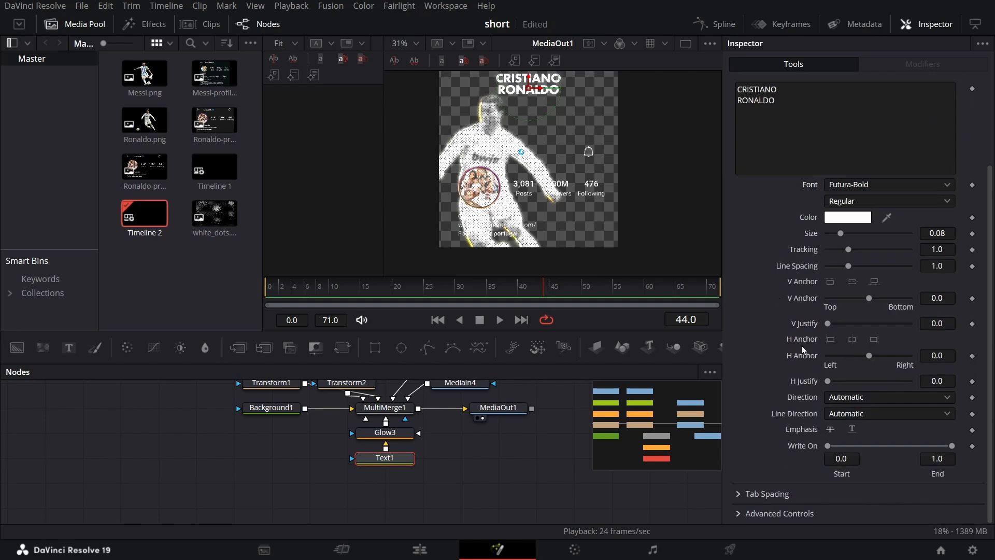
left_click(831, 340)
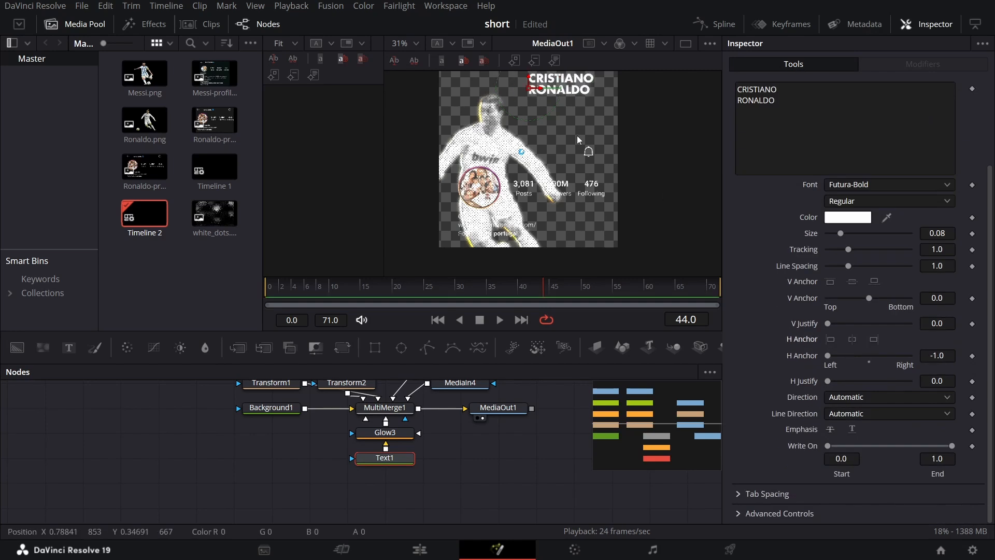
scroll(557, 147, "up", 2)
left_click_drag(556, 147, 495, 148)
scroll(855, 233, "up", 2)
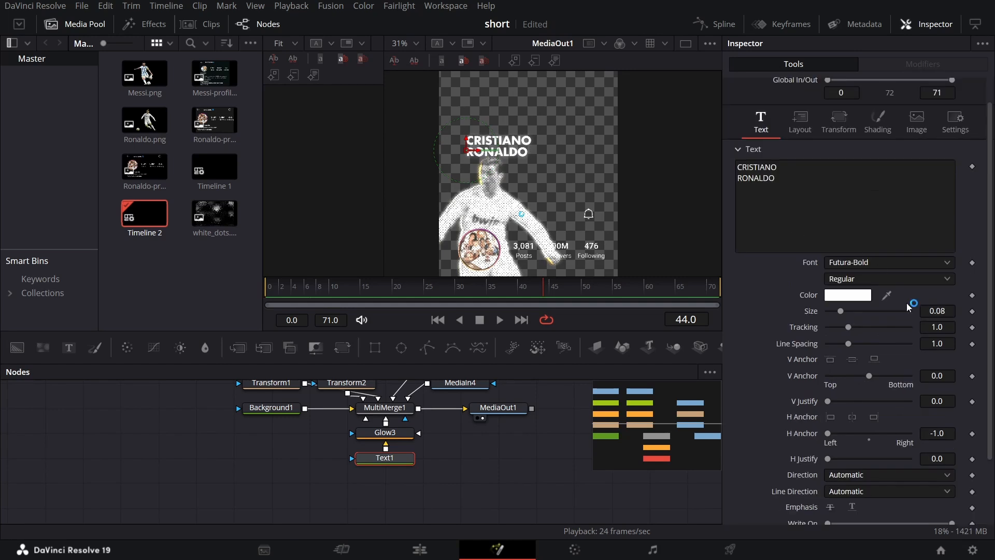
- Set the title's text size to 0.2 and reposition it so both lines fit within the frame's width
left_click(941, 311)
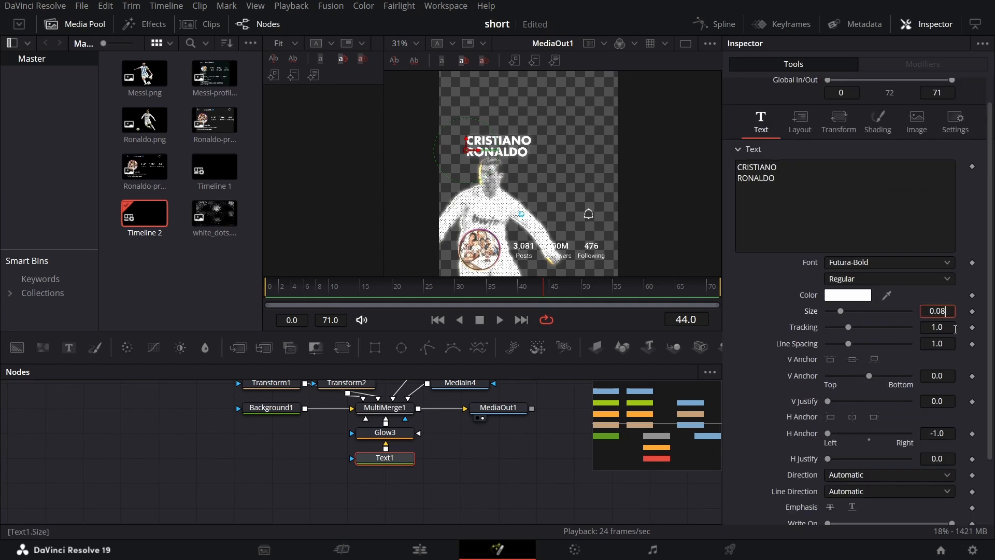
type("0.2")
key("Return")
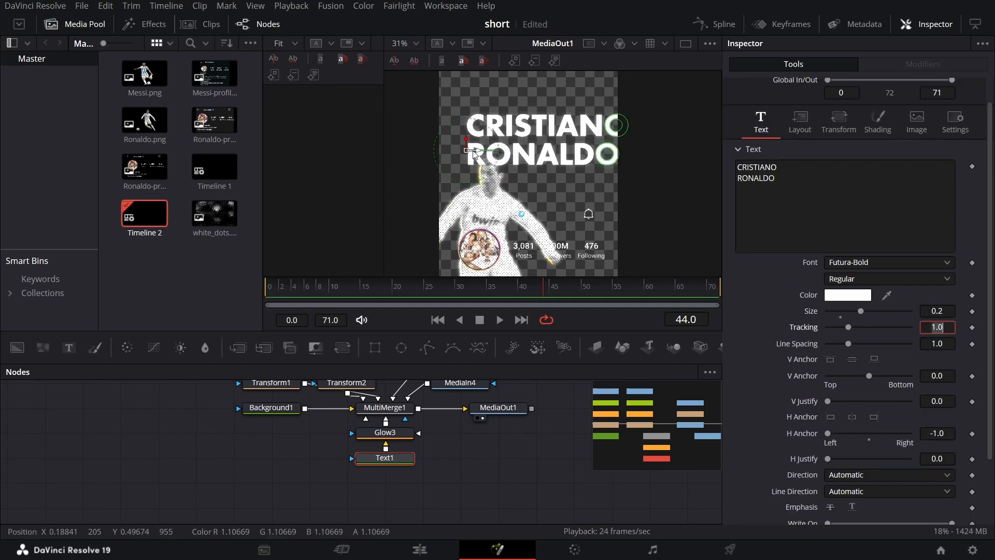
left_click_drag(465, 155, 446, 150)
- Move the Text1 layer to the bottom of MultiMerge1's layer list, behind the player cutouts
left_click(385, 407)
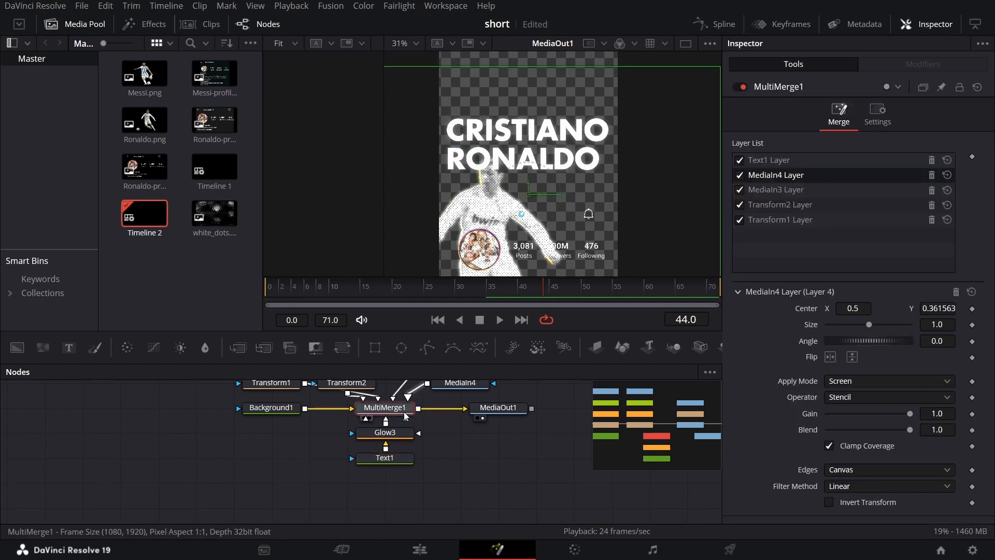
left_click_drag(773, 161, 776, 233)
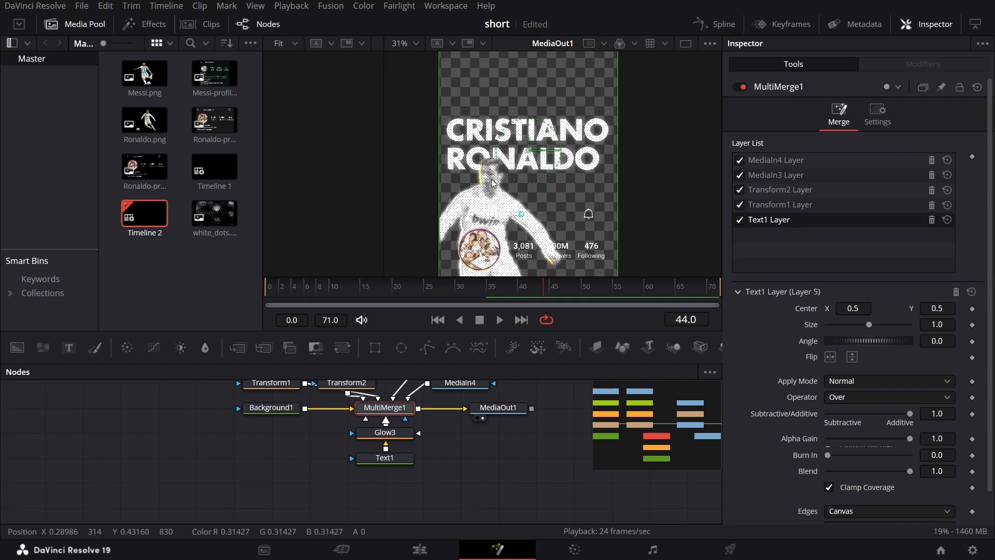
- Animate Text1's Write On end with keyframes from 0.0 at frame 20 to 1.0 at frame 45
left_click(405, 465)
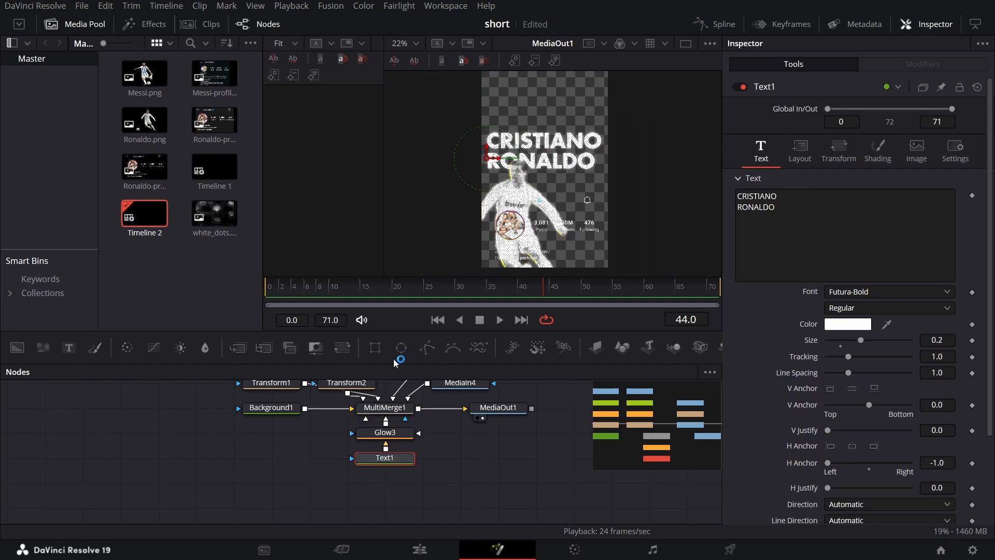
left_click_drag(390, 291, 395, 291)
scroll(822, 427, "down", 3)
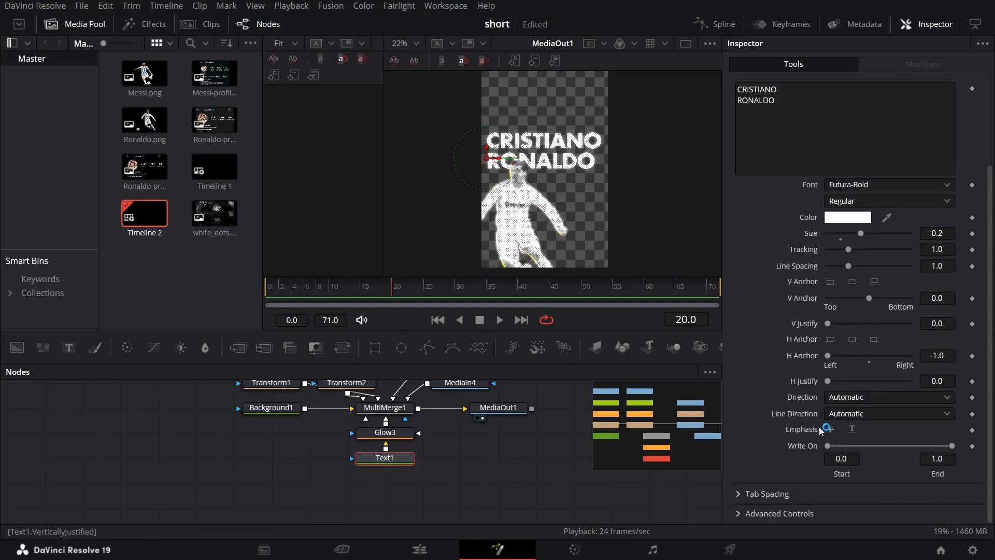
left_click_drag(952, 446, 825, 462)
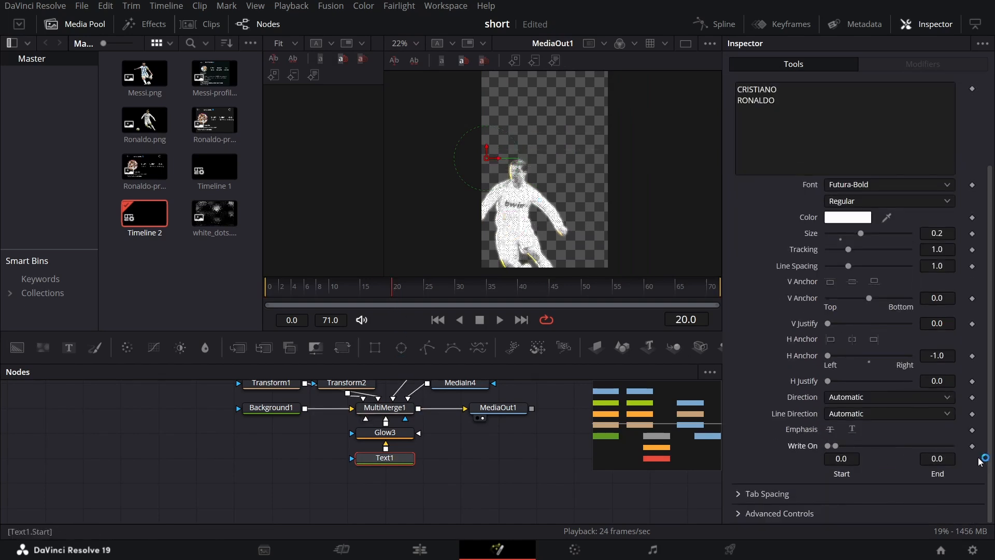
left_click(973, 446)
left_click(549, 288)
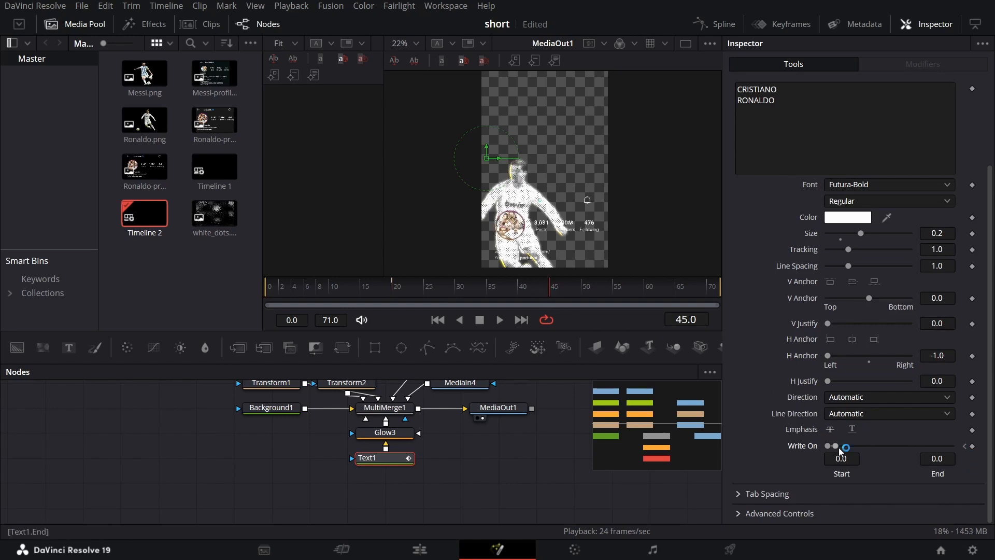
left_click_drag(835, 446, 954, 446)
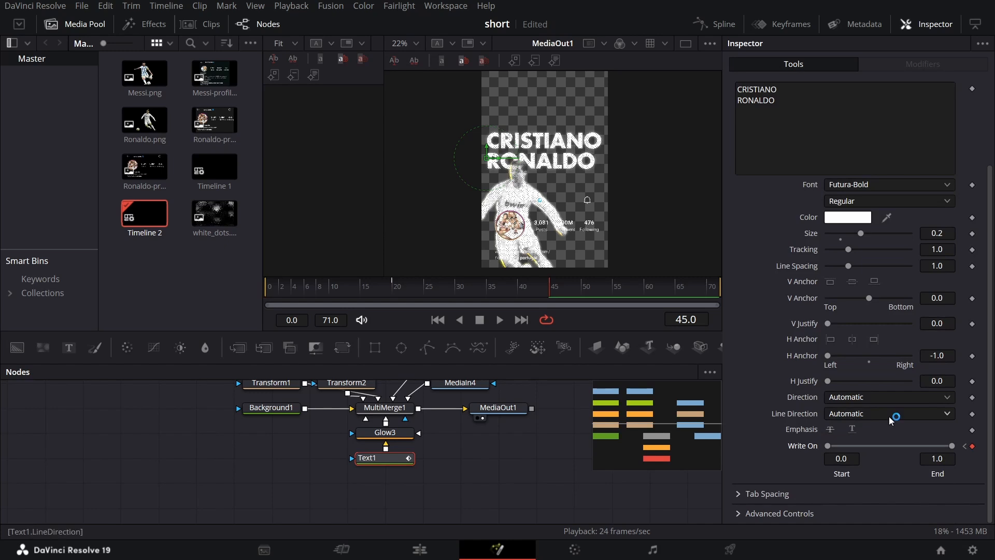
- Add a Follower modifier to the styled text of Text1
scroll(892, 413, "up", 3)
right_click(792, 208)
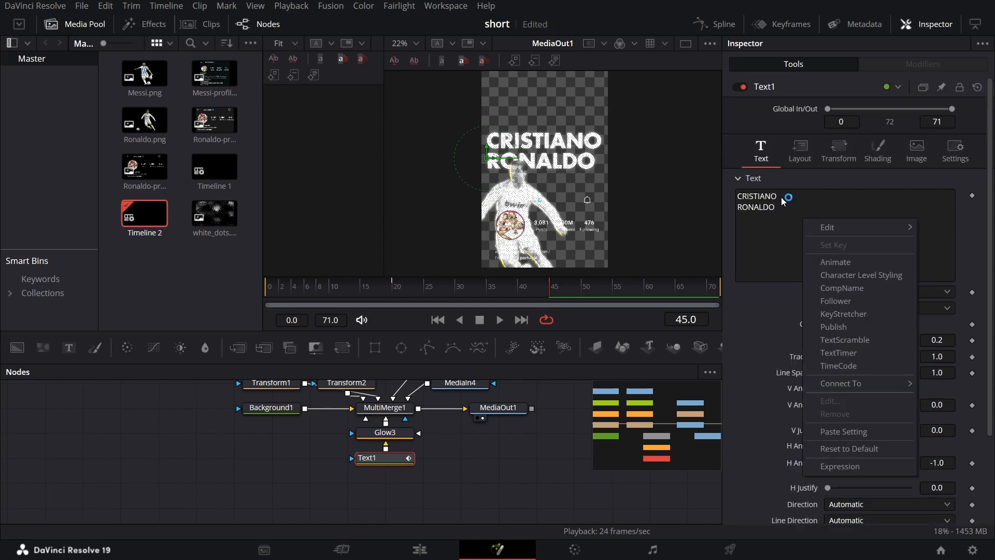
right_click(784, 221)
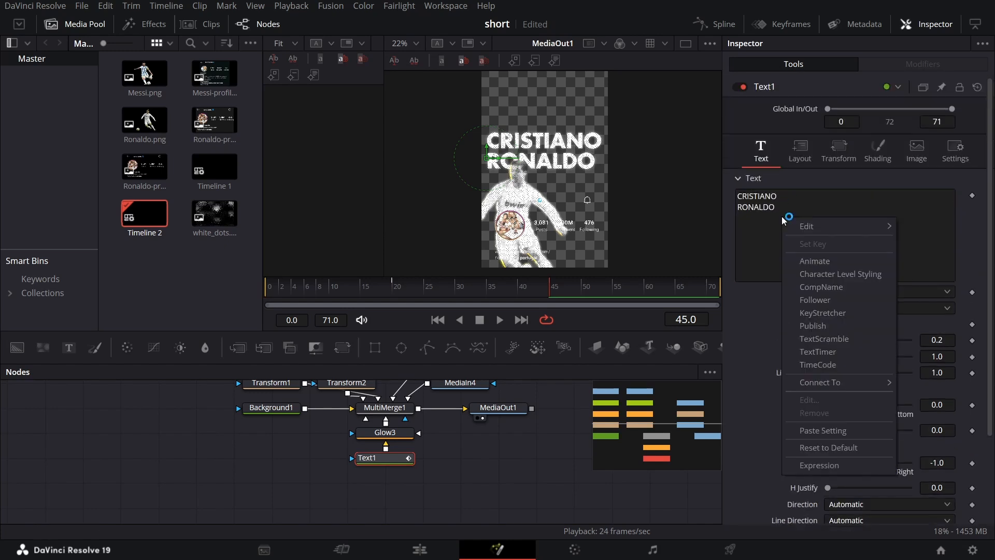
left_click(819, 302)
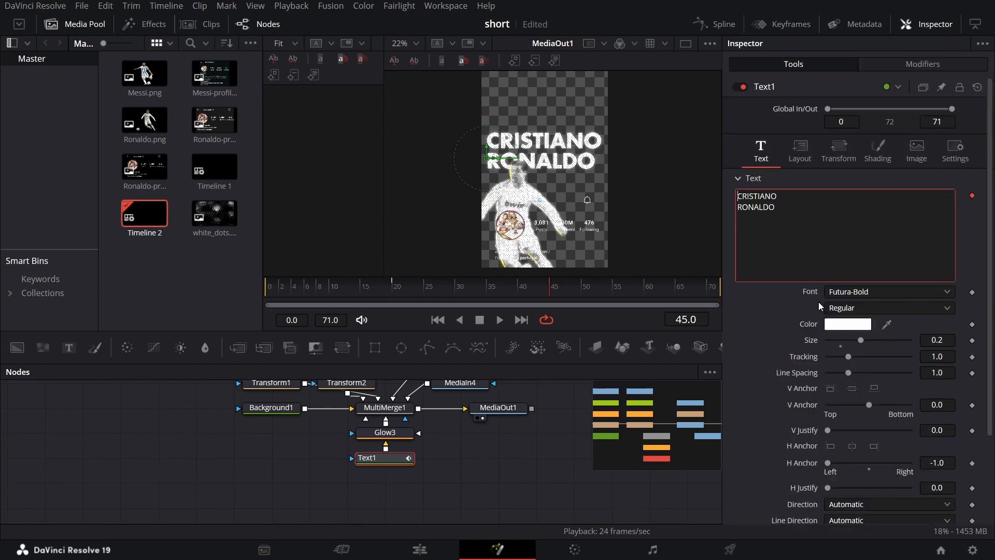
- Set the Follower1 modifier's delay between each character to 0.1
left_click(916, 65)
left_click(941, 190)
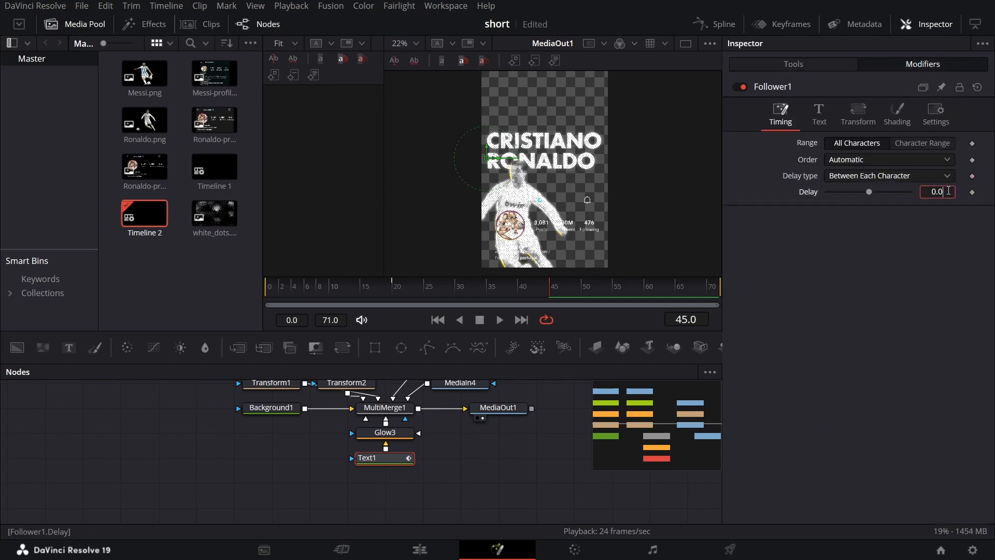
type("0.1")
- Keyframe Follower1's character size X and Y from 0.0 at frame 20 to 1.0 at frame 45
left_click(870, 117)
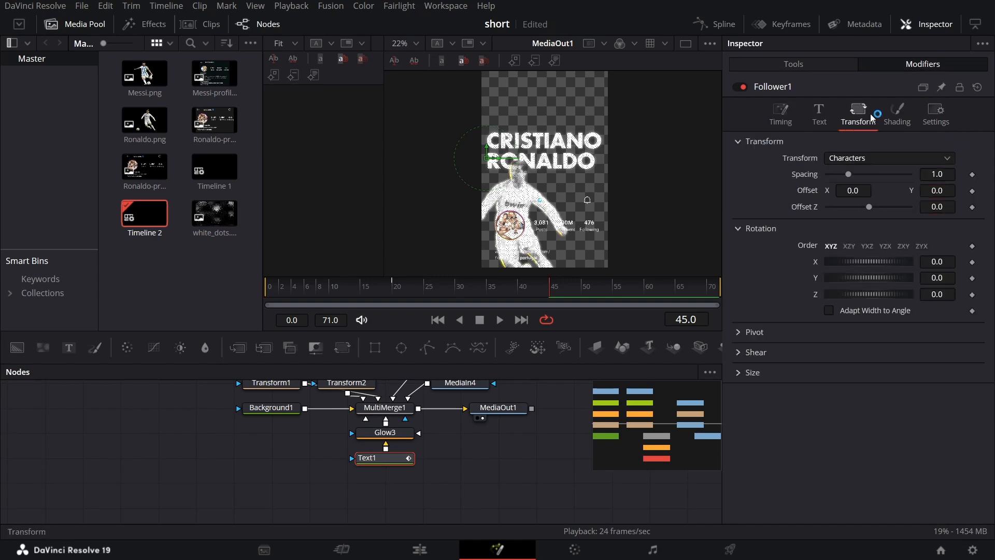
left_click(742, 373)
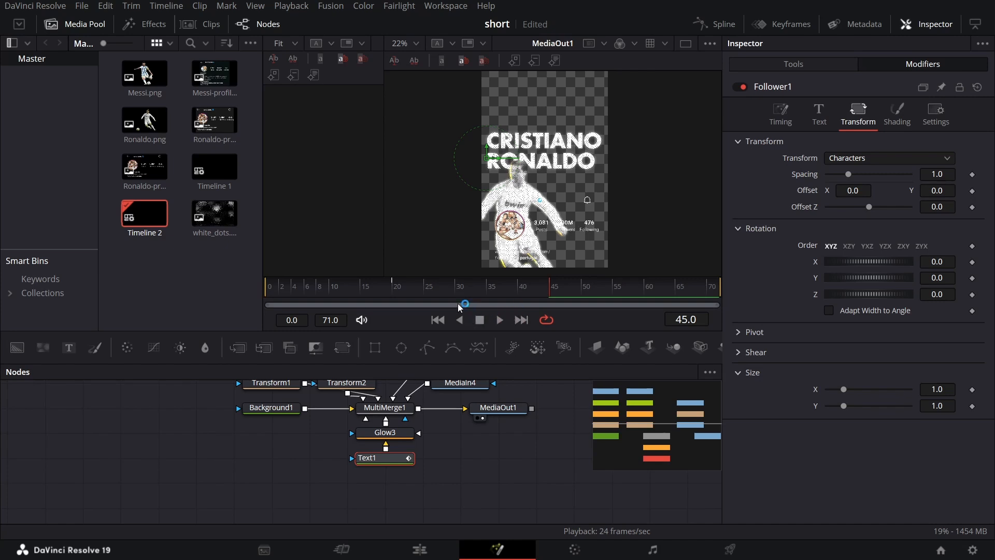
left_click_drag(404, 290, 396, 294)
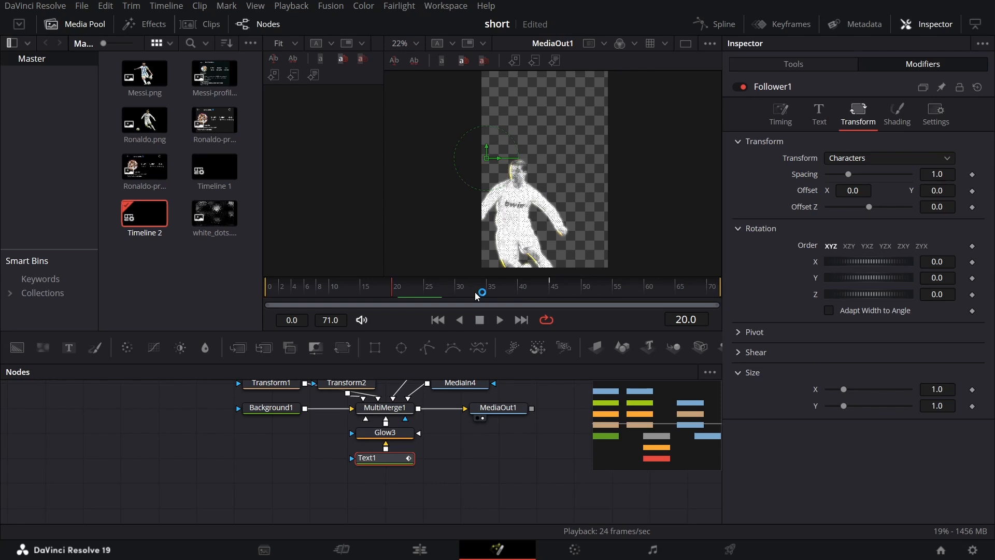
left_click_drag(476, 297, 550, 294)
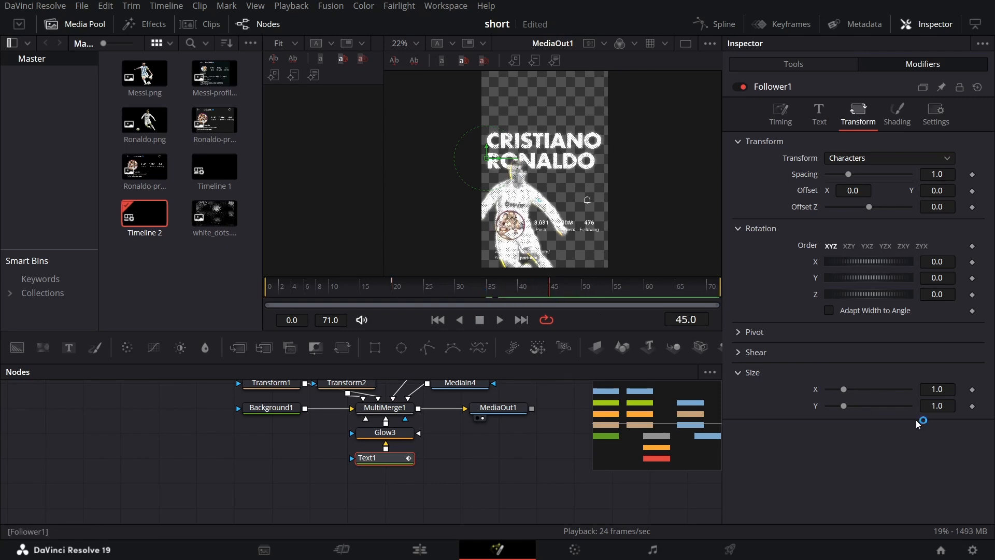
left_click(973, 389)
left_click(973, 406)
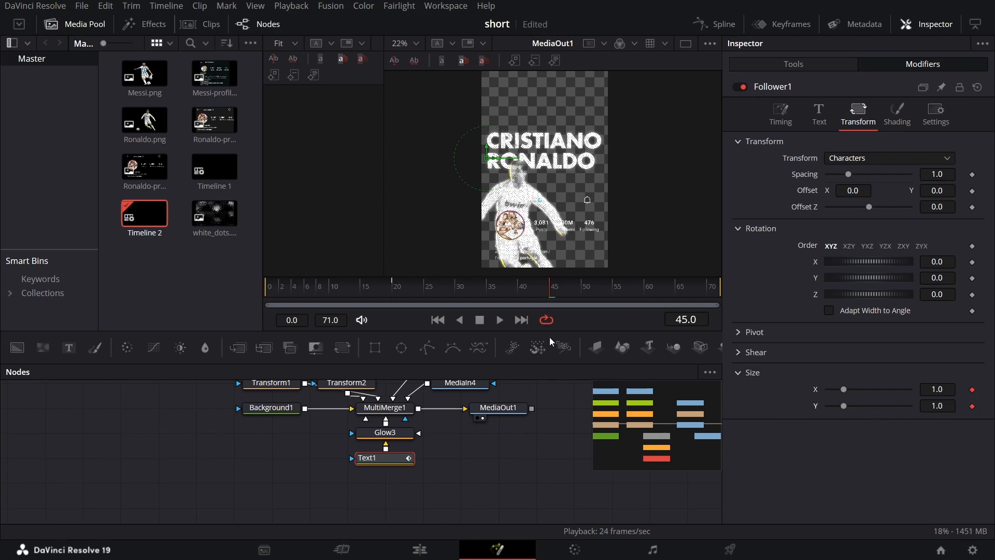
left_click(390, 287)
left_click_drag(844, 389, 791, 408)
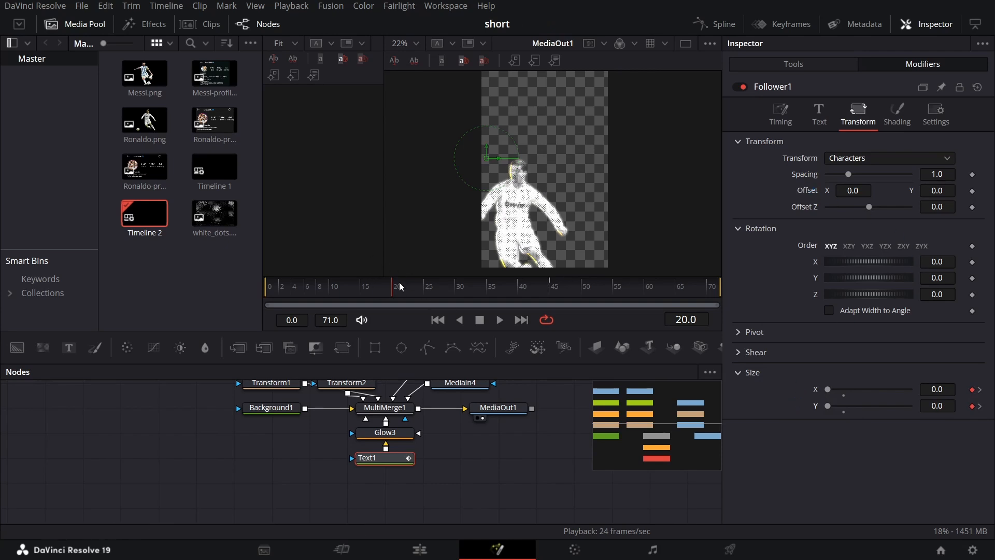
- Keyframe Follower1's character offset Y from -0.7 at frame 20 to 0.0 at frame 40
left_click(972, 192)
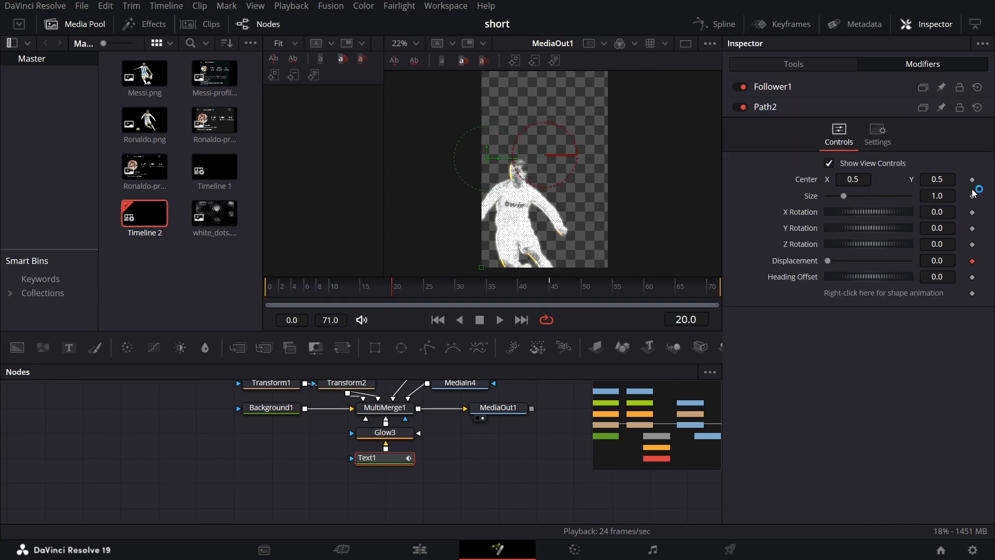
left_click(776, 89)
left_click(465, 297)
left_click(522, 297)
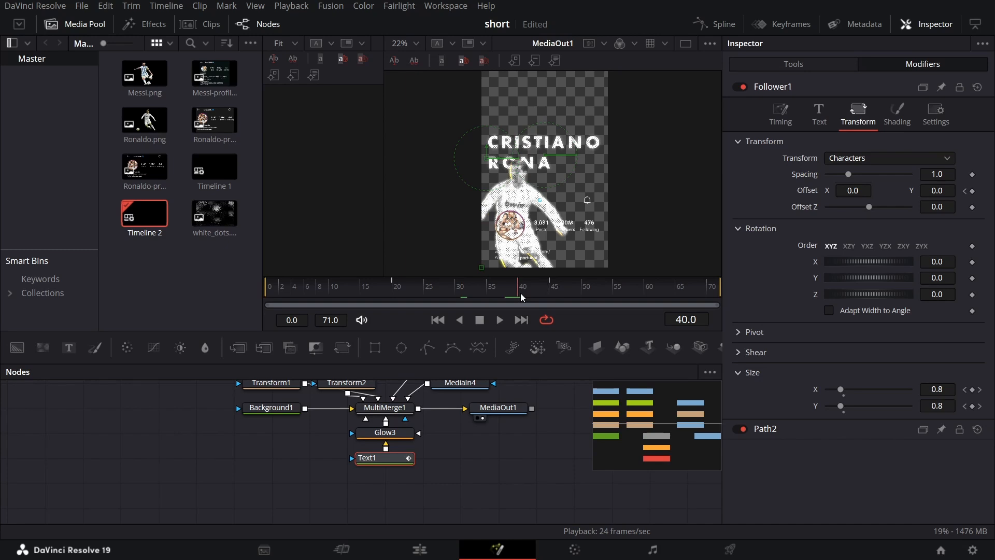
left_click(972, 193)
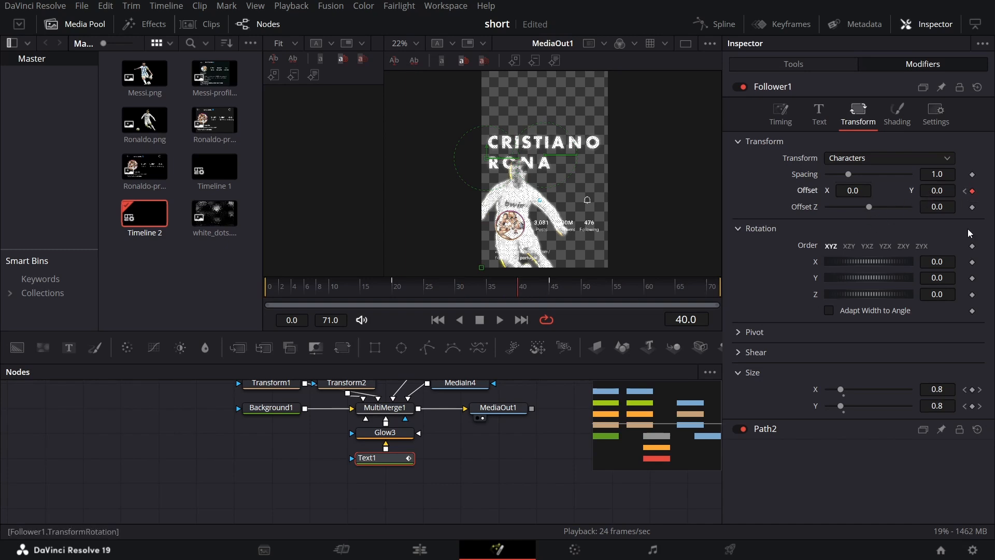
left_click(396, 293)
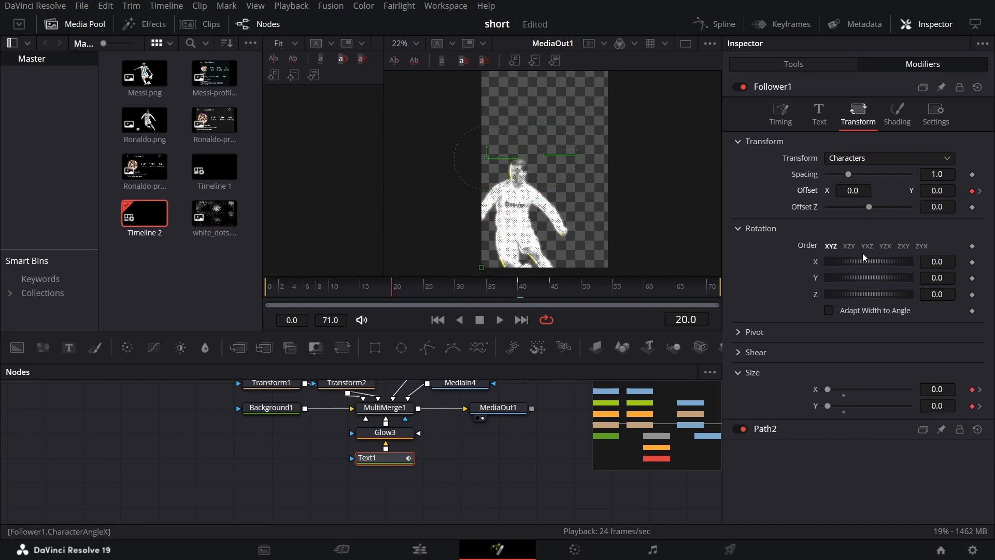
left_click(942, 190)
type("-")
key("Tab")
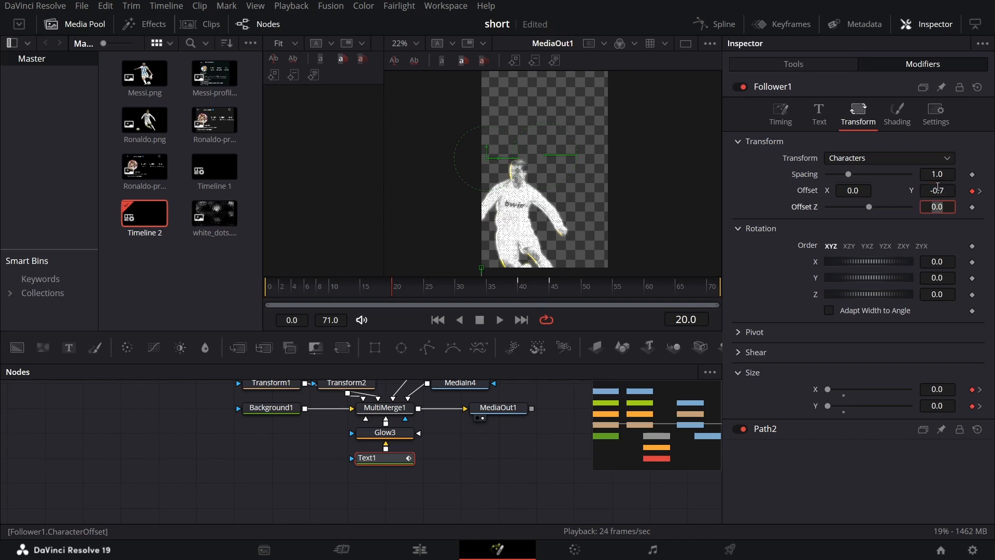
- Play back the composition to check the title's character-by-character reveal
left_click(510, 461)
key("space")
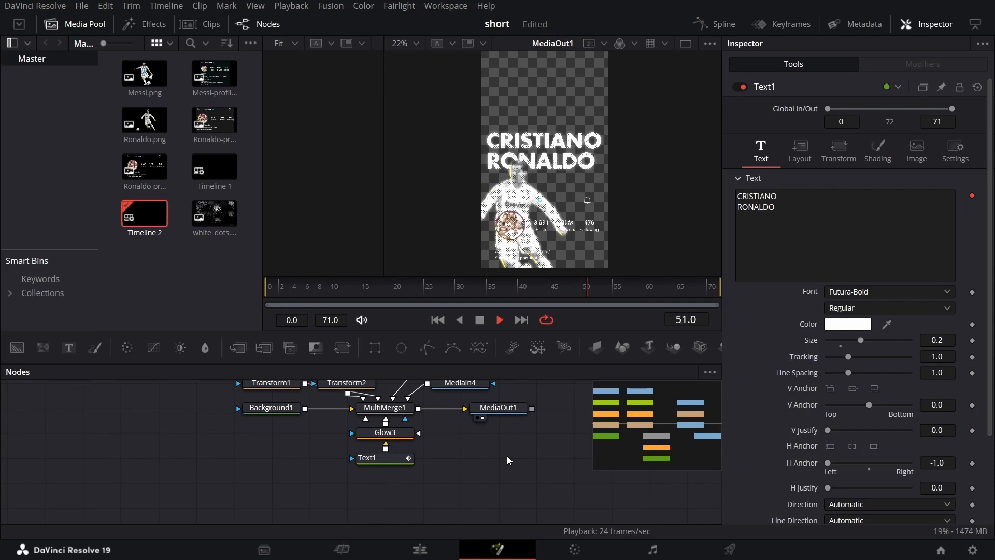
left_click(392, 284)
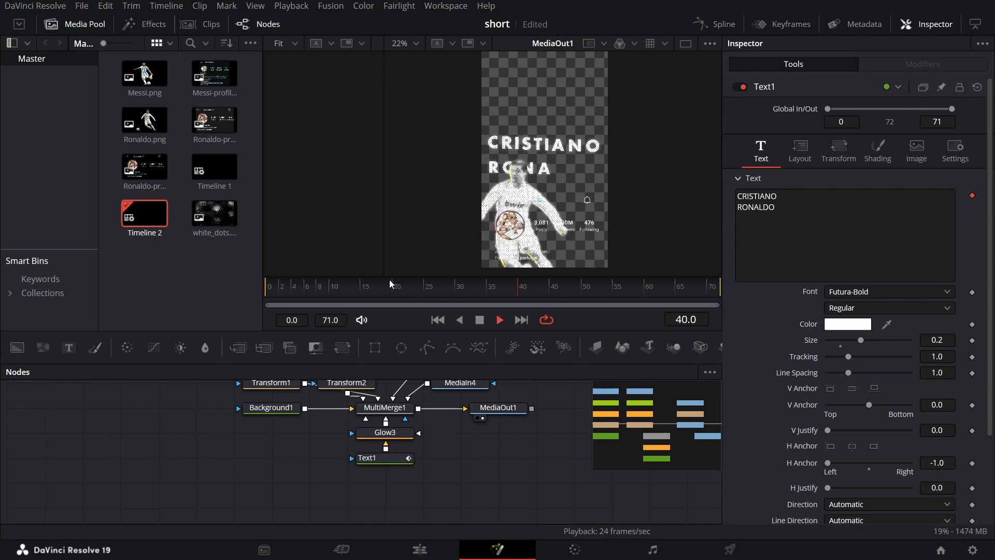
- Make room in front of MediaOut1 and insert a Transform node between MultiMerge1 and MediaOut1
left_click_drag(392, 399, 266, 423)
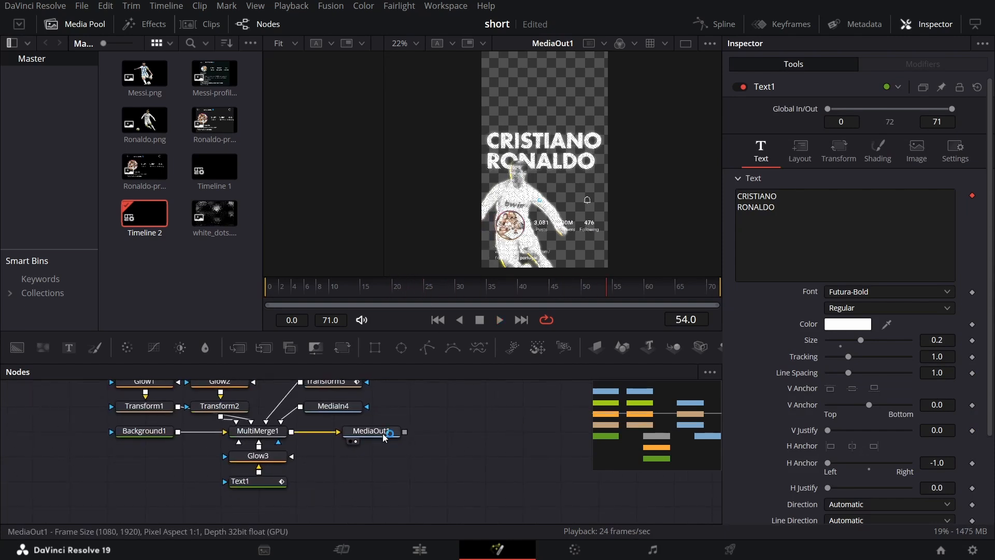
left_click_drag(388, 435, 539, 436)
left_click(269, 433)
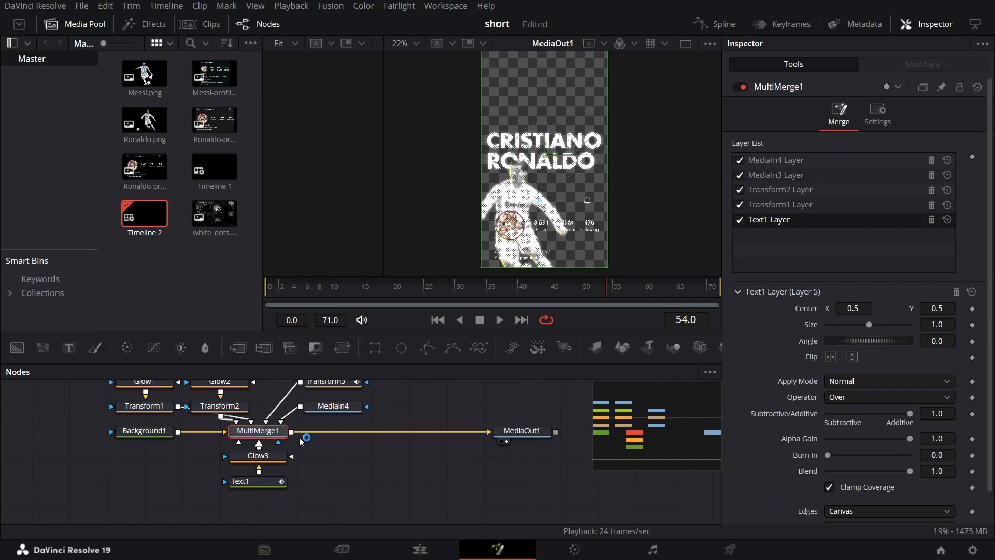
left_click(343, 348)
left_click_drag(344, 436, 420, 438)
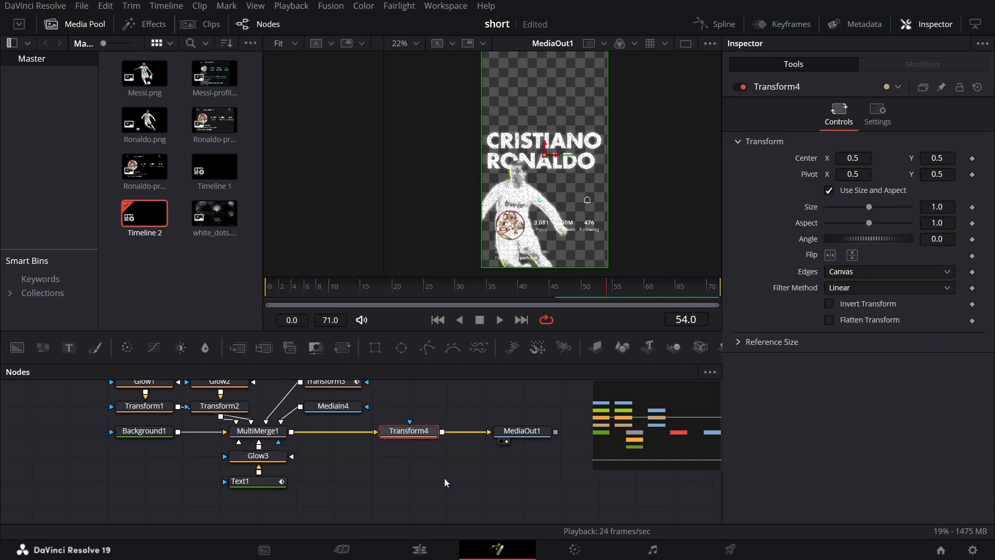
- Animate Transform4's center X from about -0.25 at frame 25, outside the frame, to 0.5 at frame 30
left_click(427, 292)
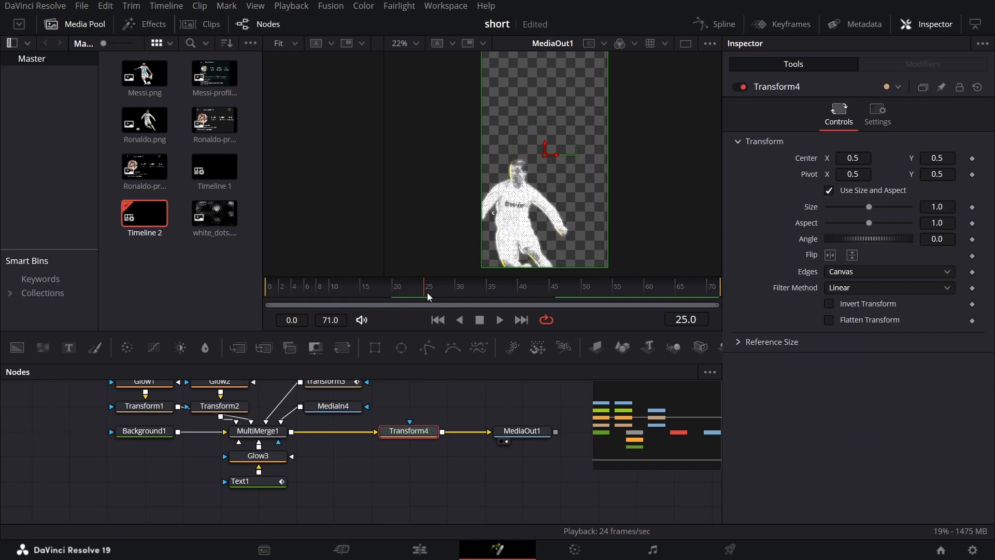
left_click(972, 159)
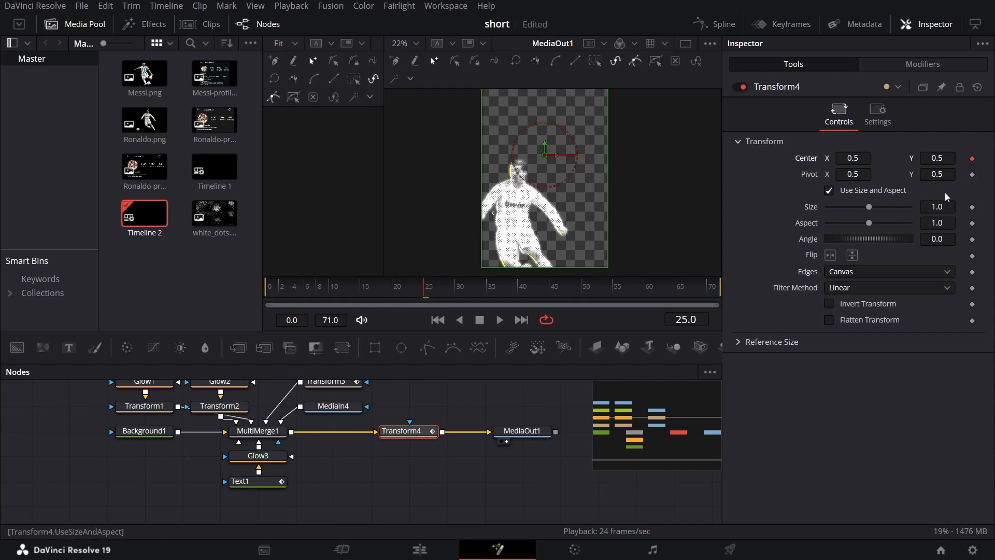
left_click(461, 291)
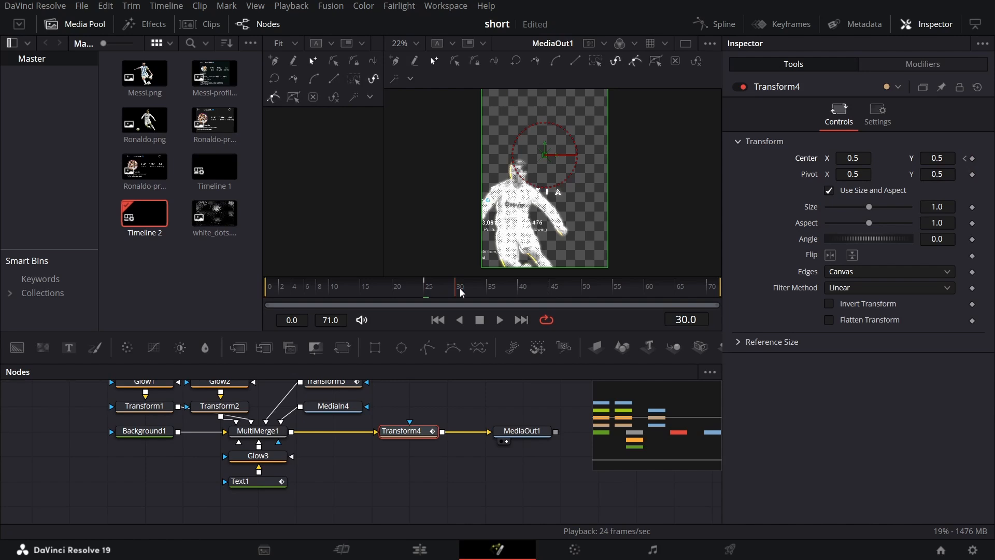
left_click(973, 159)
left_click(423, 290)
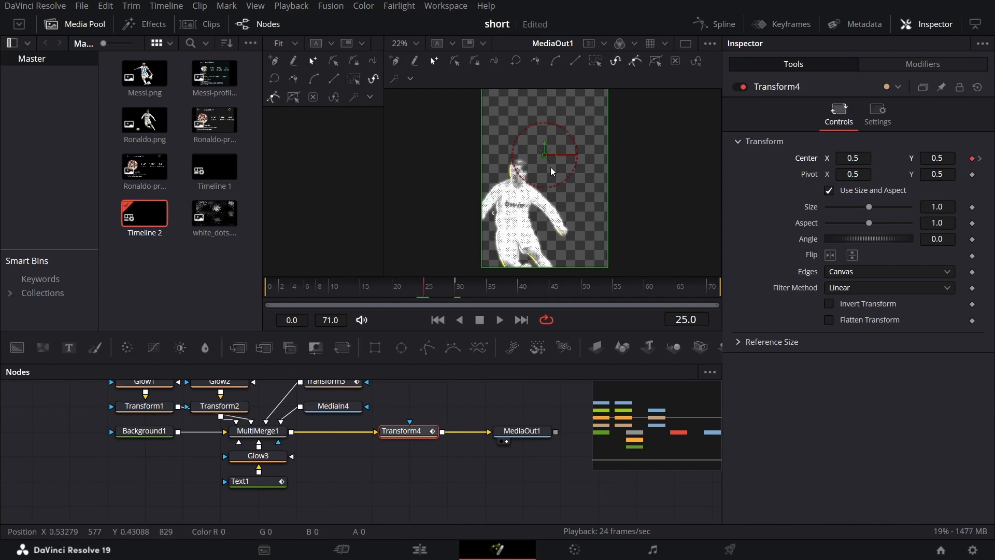
left_click_drag(545, 155, 450, 155)
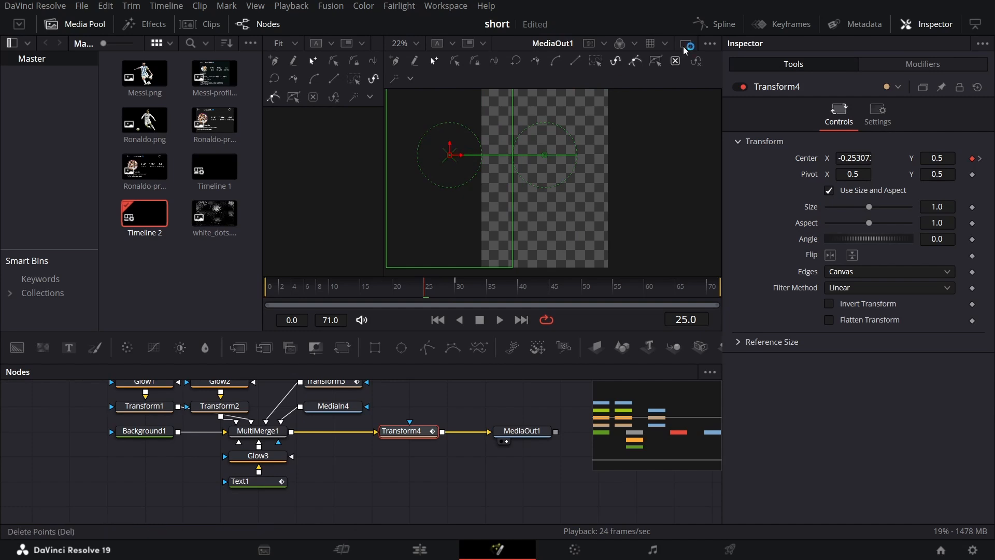
- Show only Transform4's displacement curve in the Spline editor by hiding and collapsing the Text1 and Transform3 curves
left_click(714, 24)
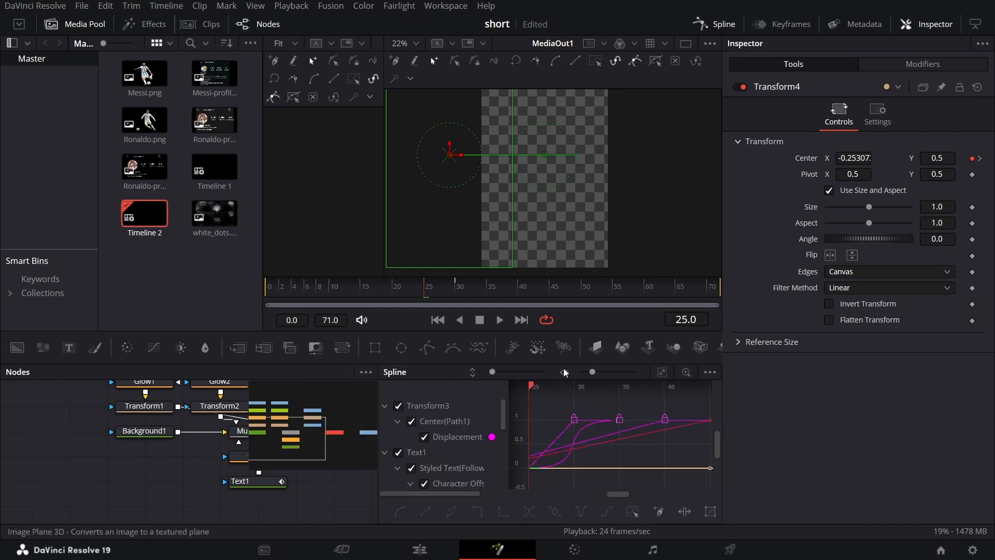
left_click(398, 453)
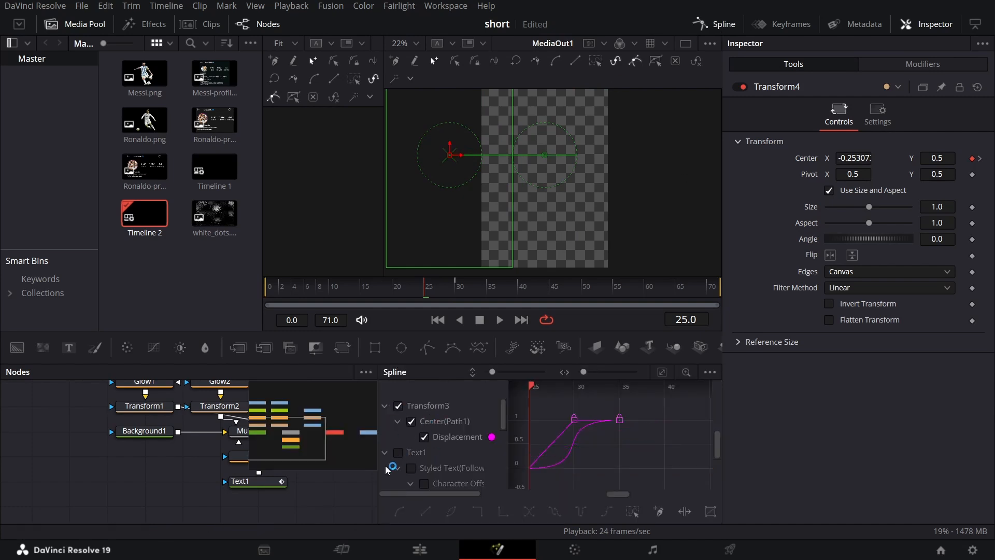
left_click(385, 453)
left_click(399, 405)
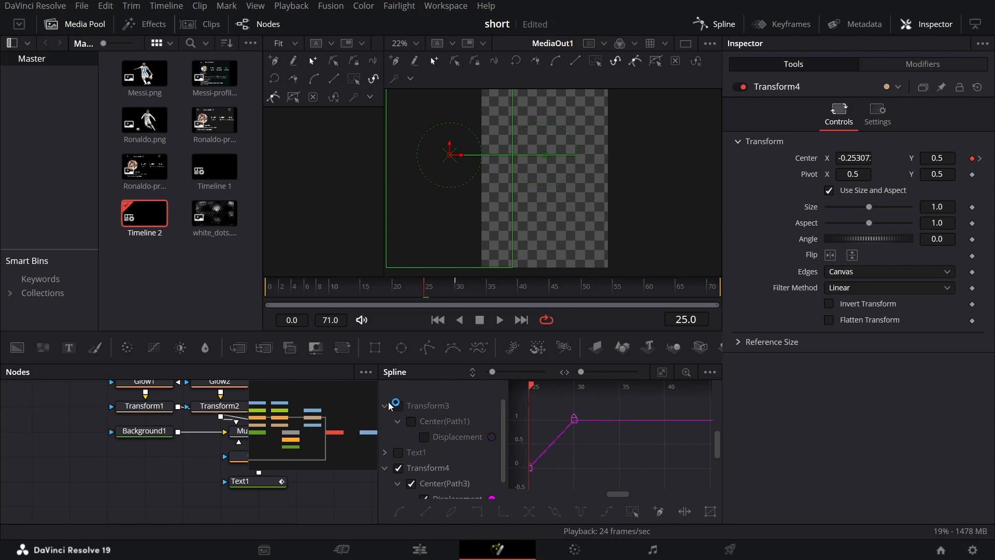
left_click(385, 405)
left_click(716, 24)
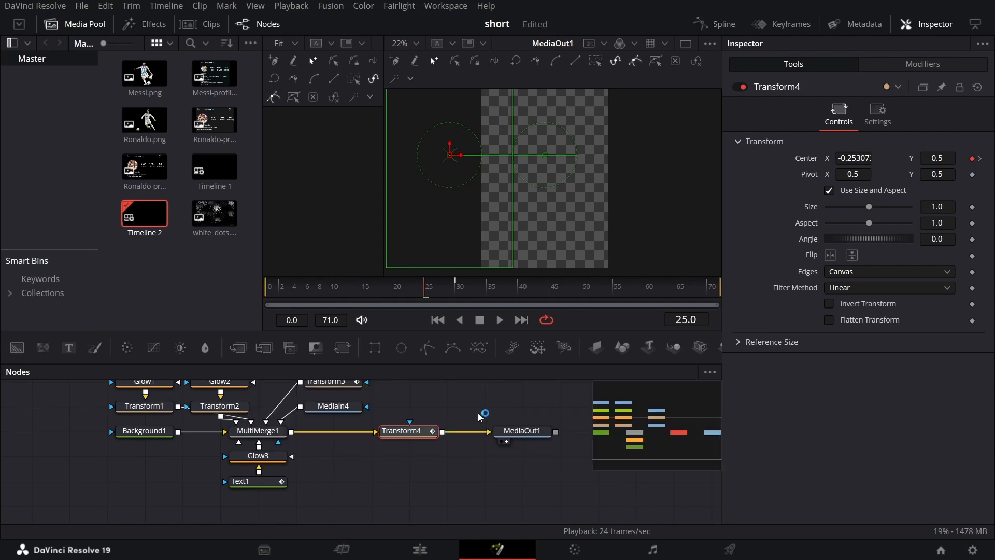
left_click(728, 26)
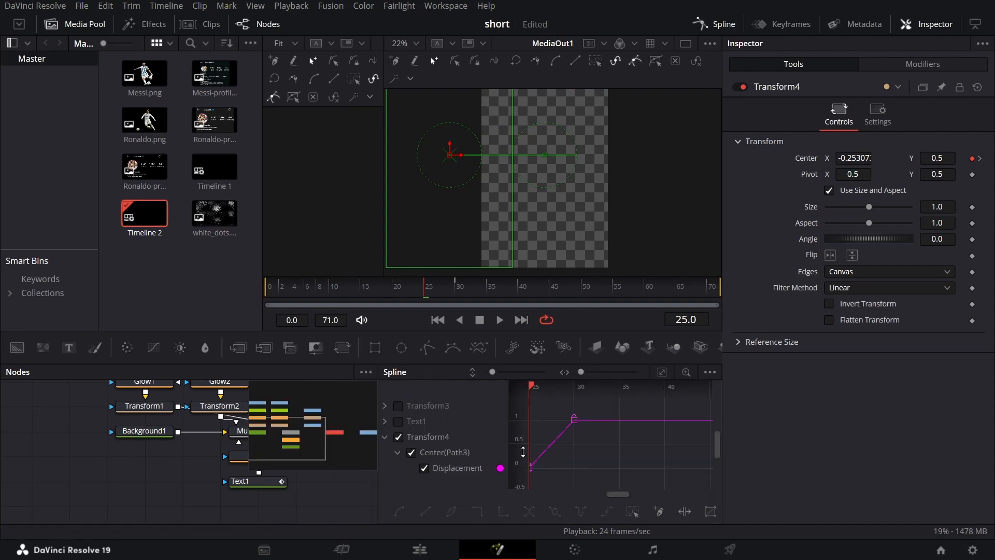
- Flatten both keyframes of Transform4's displacement curve and extend their handles for a smooth ease in and out
left_click_drag(569, 484, 662, 406)
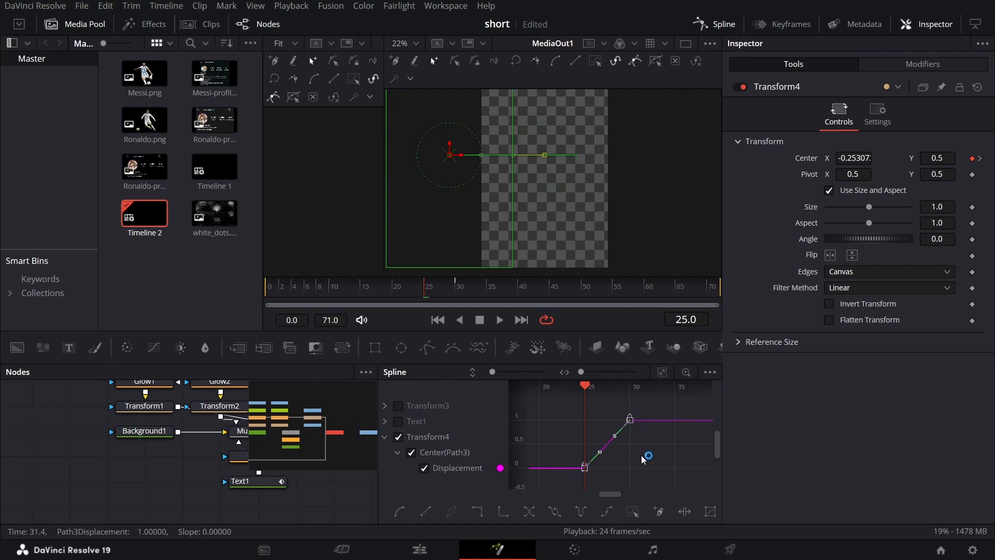
key("f")
left_click_drag(602, 473, 615, 469)
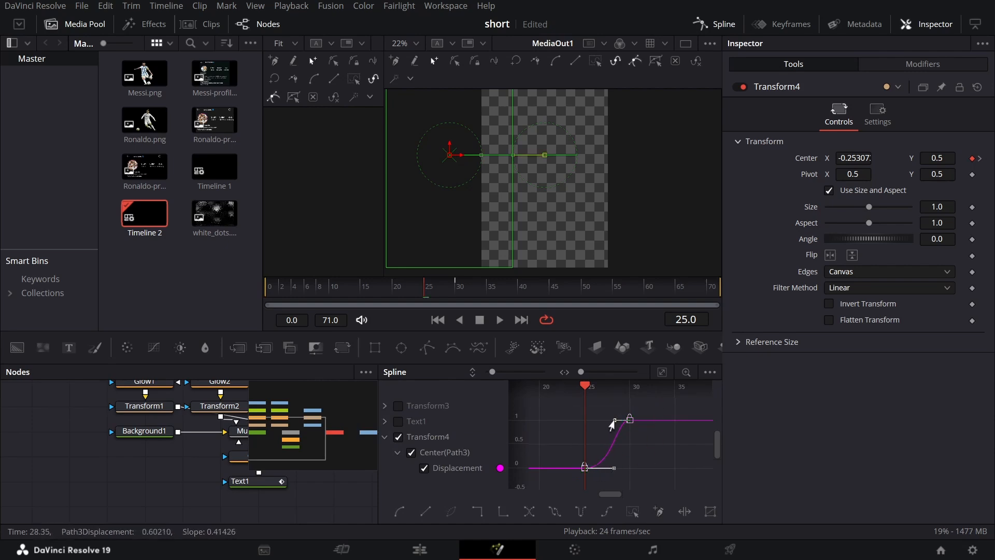
left_click_drag(615, 420, 592, 424)
left_click(718, 24)
- Play back the composition to check the eased slide-in from Transform4
key("space")
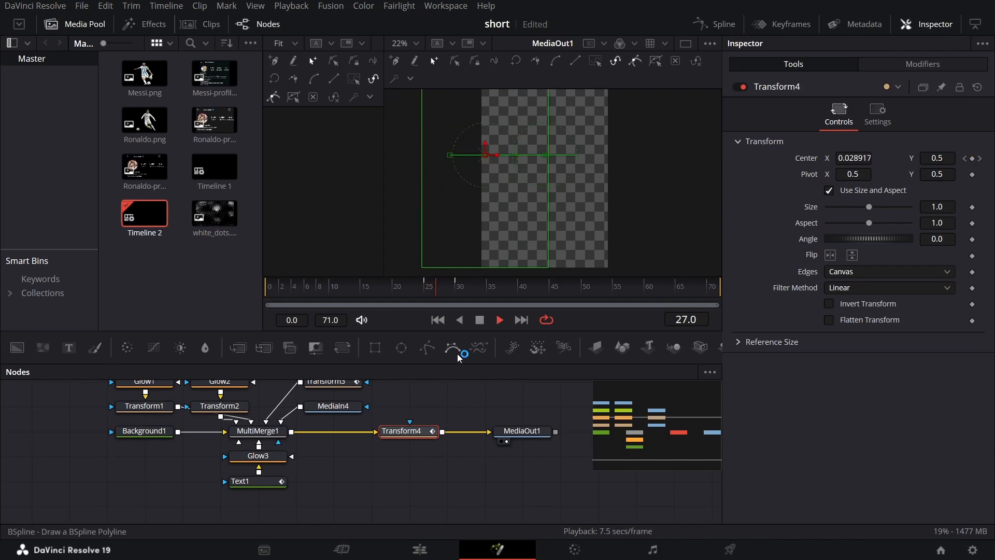
left_click(410, 287)
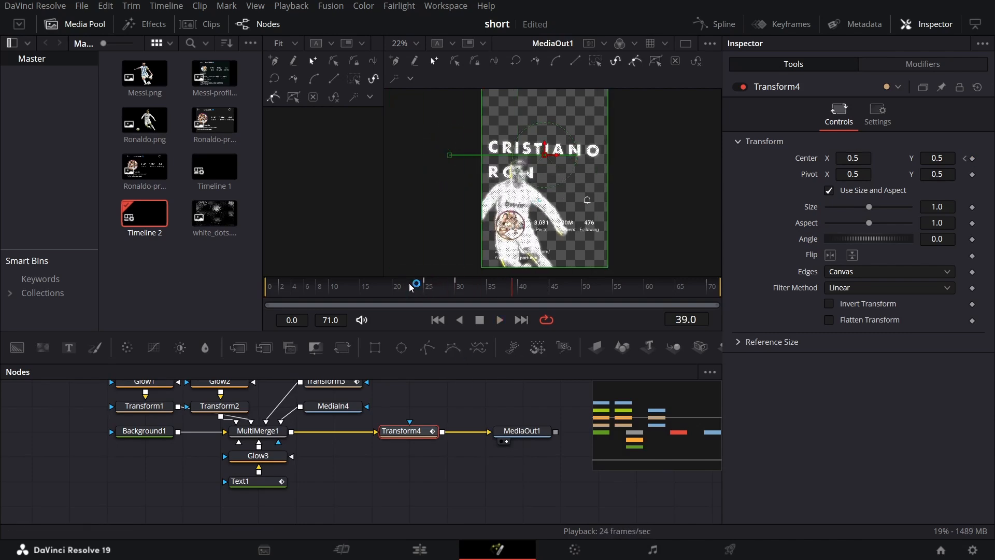
key("space")
- Keyframe Transform4's size and angle at frame 71, and add another angle keyframe at frame 30
left_click_drag(553, 289, 710, 289)
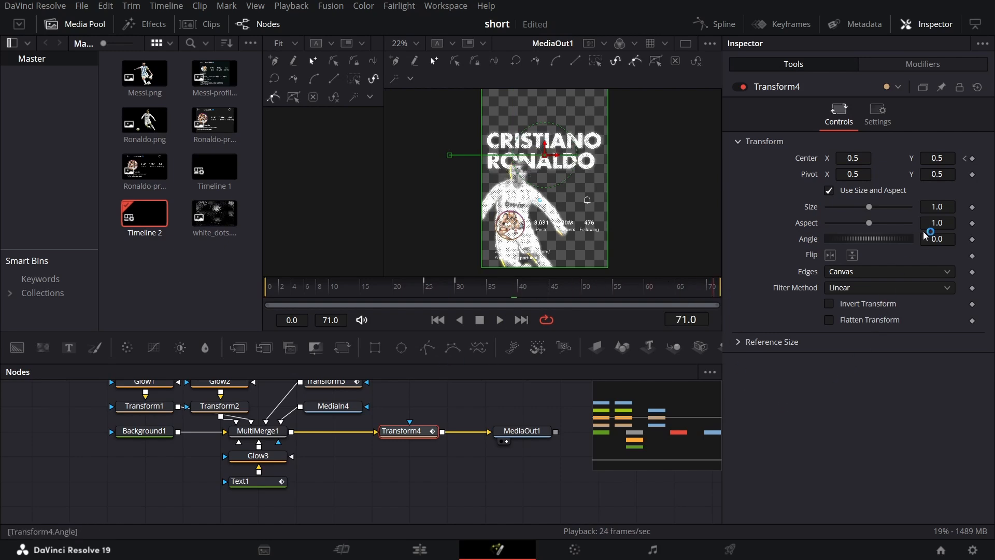
left_click(972, 207)
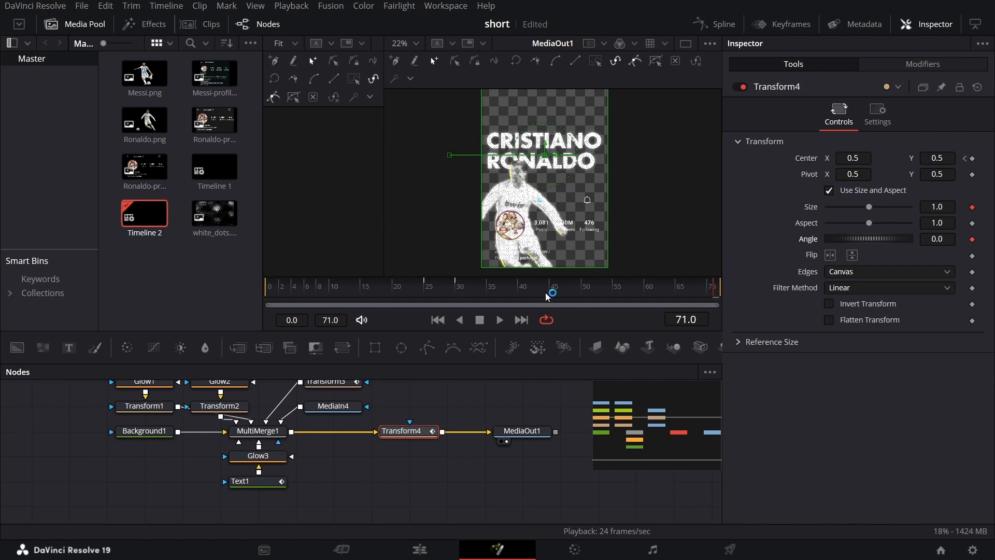
left_click(456, 293)
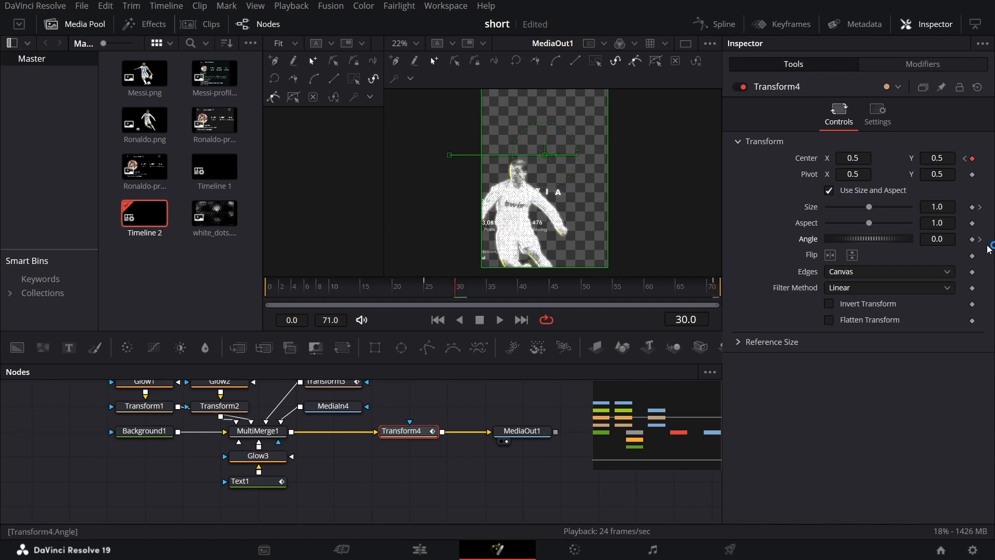
left_click(973, 240)
- At frame 71, set Transform4's angle to -1.6 and size to 1.1, and nudge its center to about X 0.495, Y 0.497
left_click_drag(558, 289, 727, 301)
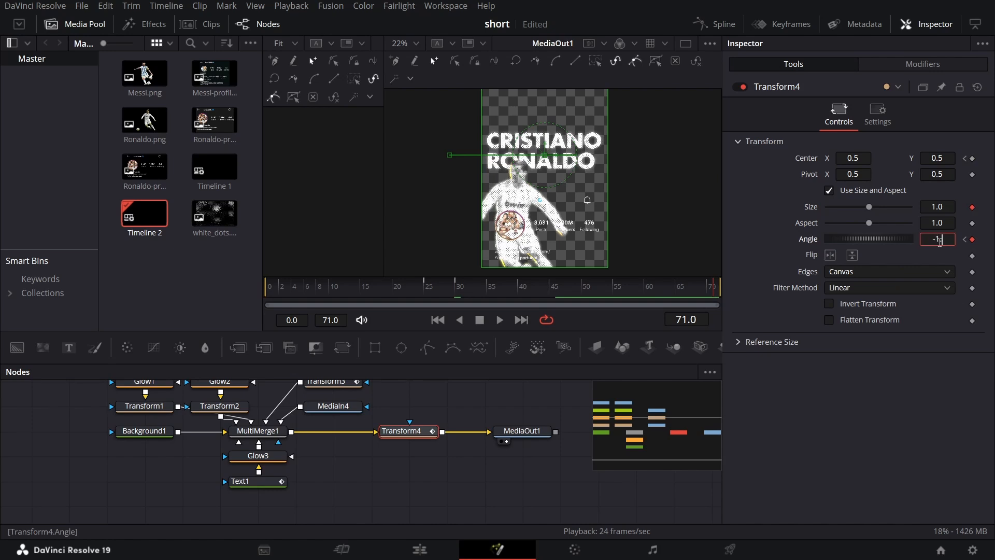
key("Tab")
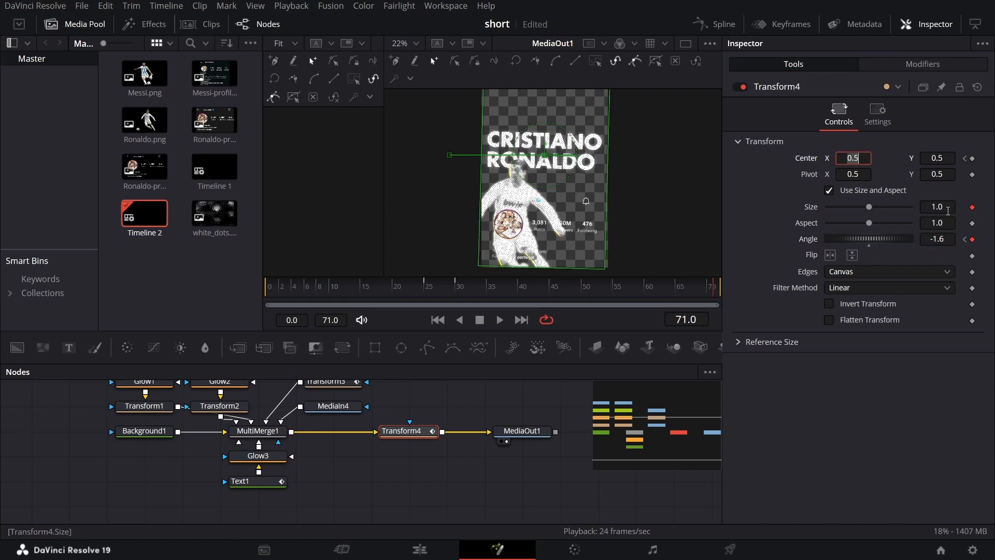
left_click(952, 208)
key("BackSpace")
type("1")
key("Tab")
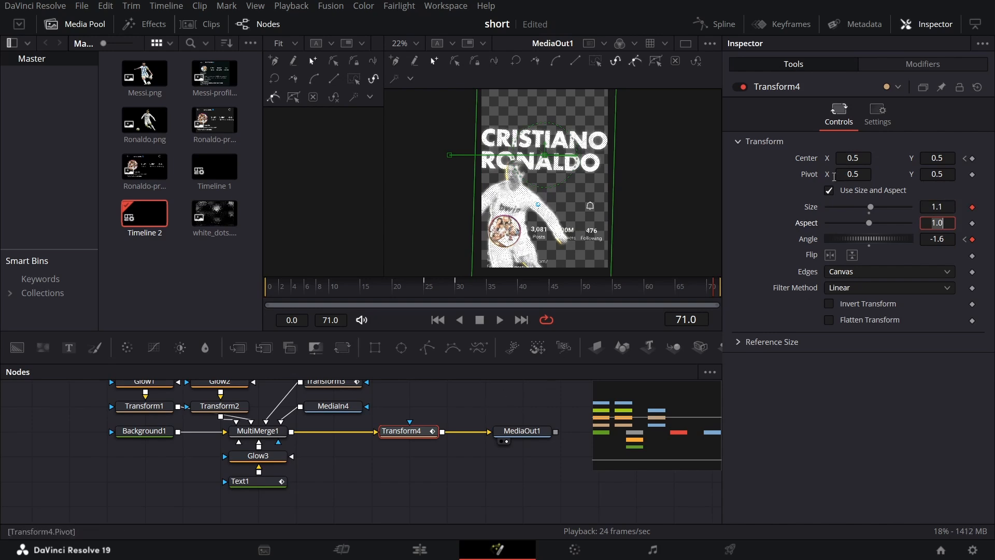
left_click(544, 158)
left_click_drag(545, 158, 544, 159)
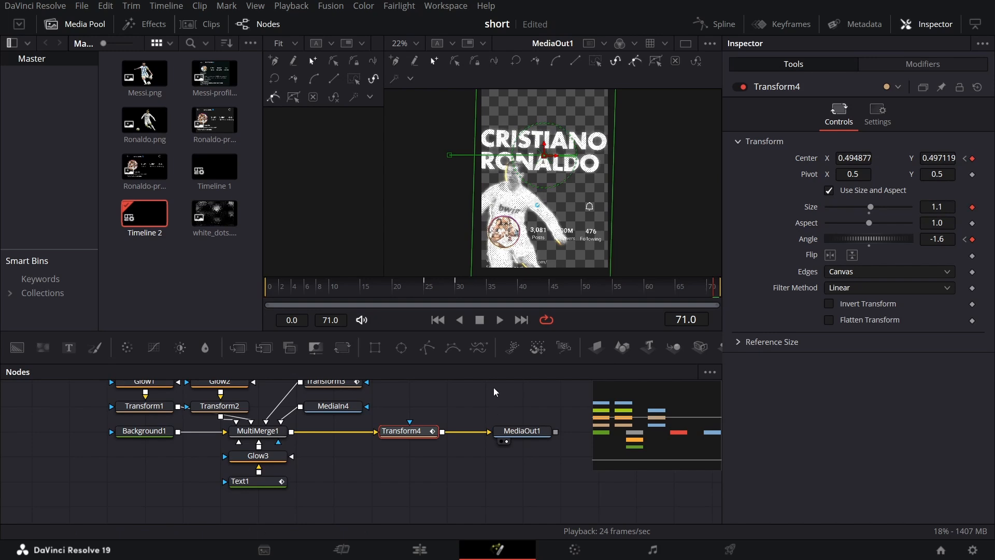
- Switch to the Edit page and play Timeline 2 full screen from its start to review both stacked Fusion compositions
left_click(436, 547)
left_click_drag(488, 310, 463, 310)
key("ctrl+f")
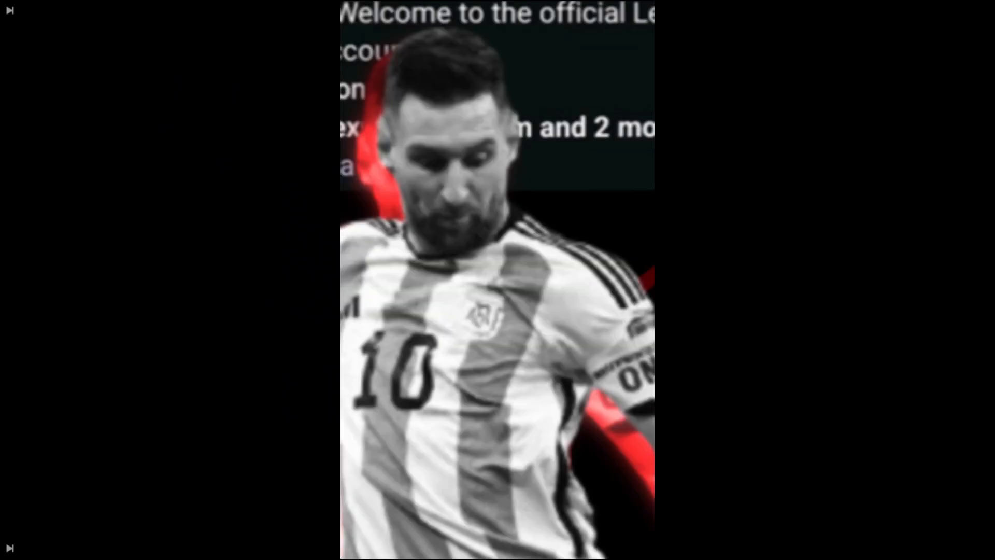
key("space")
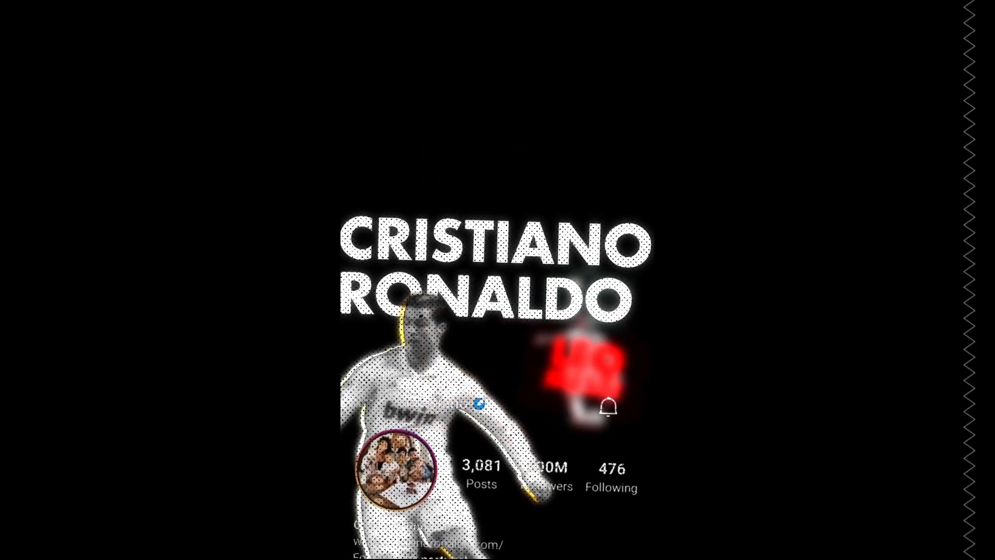
key("Escape")
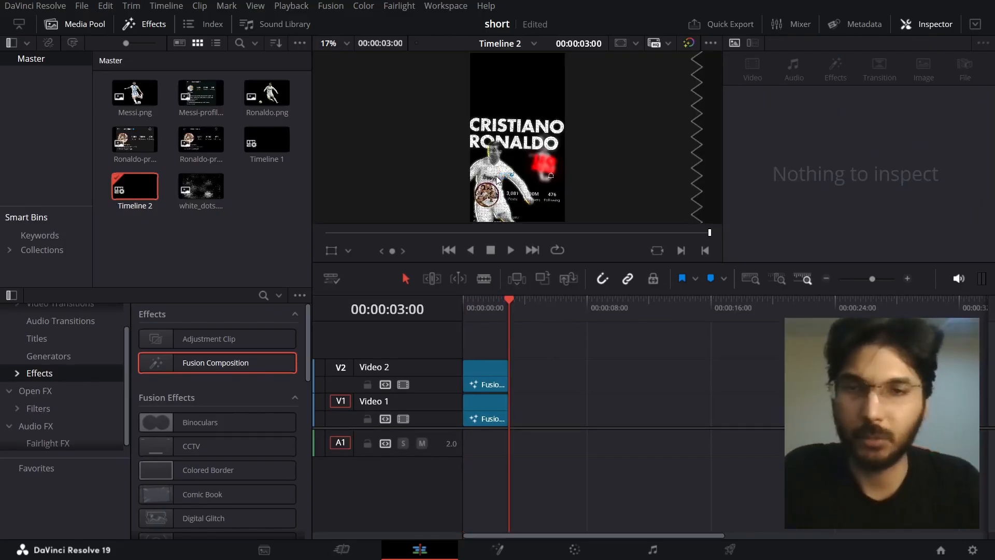